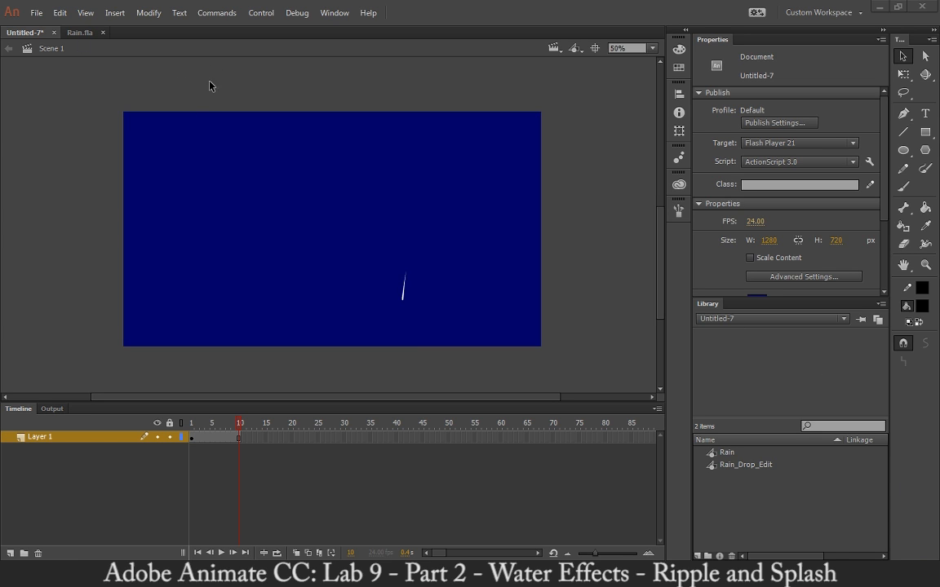
Step: Look over the Rain.fla scene and its library symbols, returning to the Untitled-7 document and its library
{"action": "left_click", "coordinate": [68, 32]}
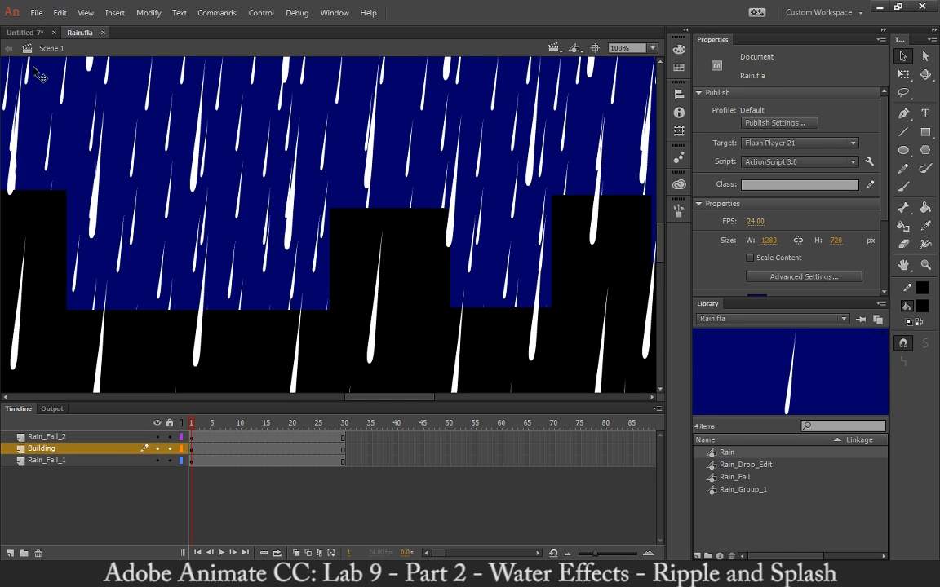
{"action": "left_click", "coordinate": [33, 31]}
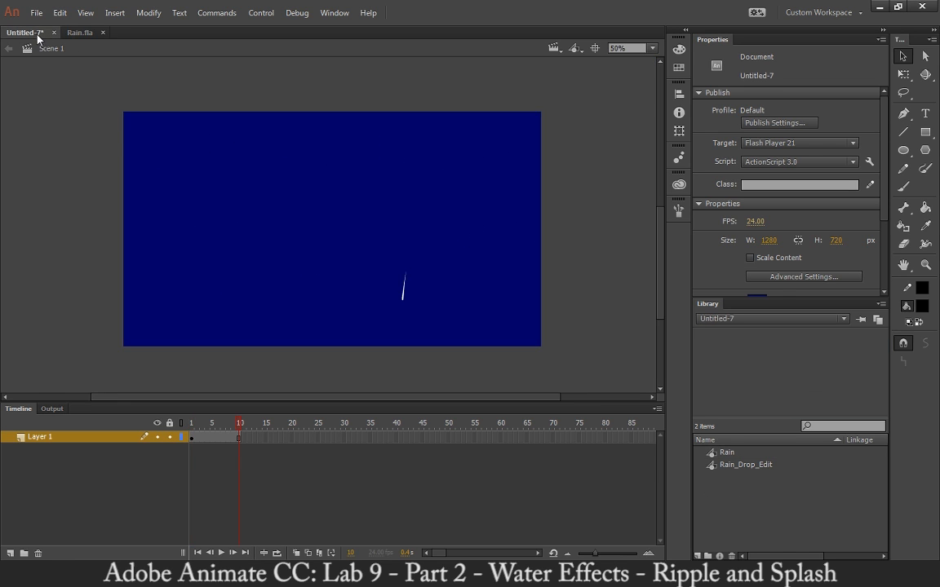
{"action": "left_click", "coordinate": [759, 330]}
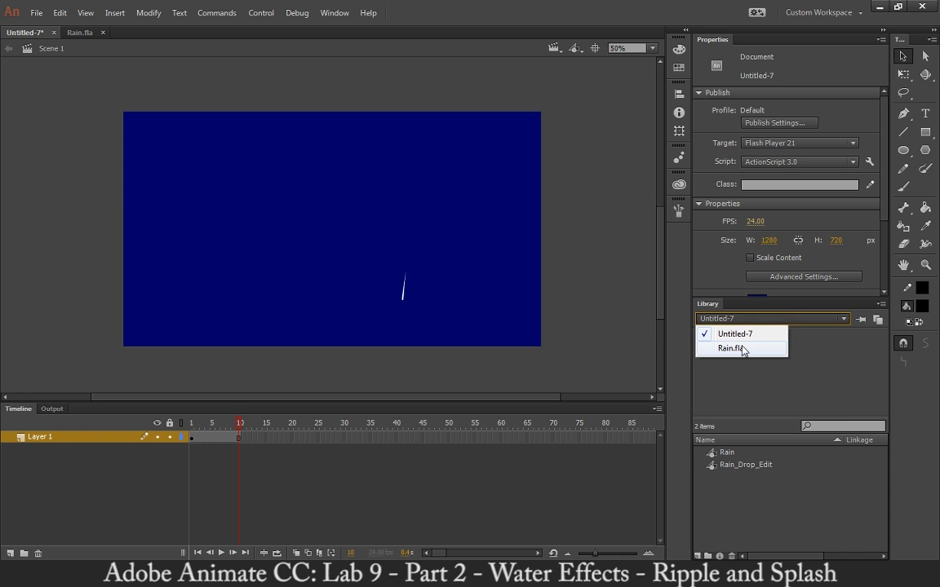
{"action": "left_click", "coordinate": [729, 348]}
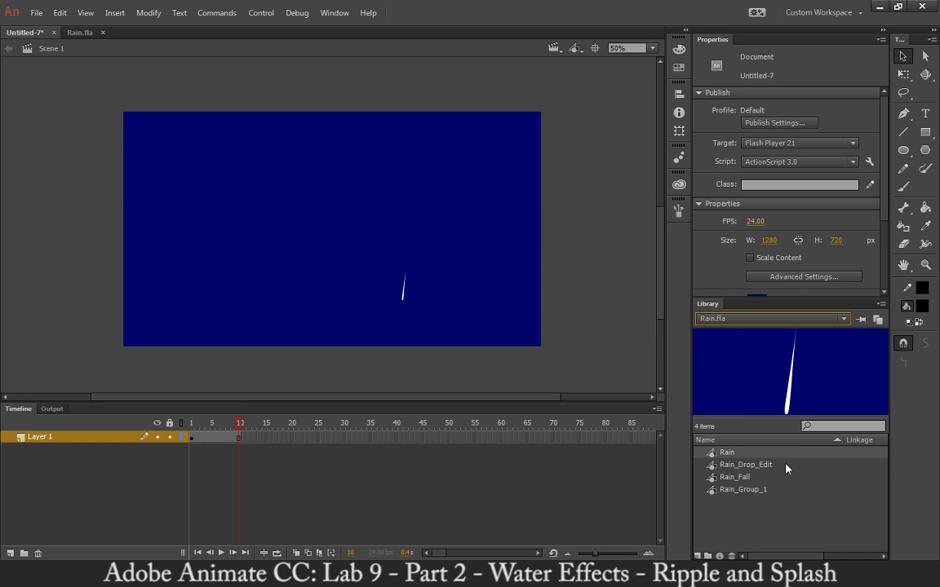
{"action": "left_click", "coordinate": [718, 319]}
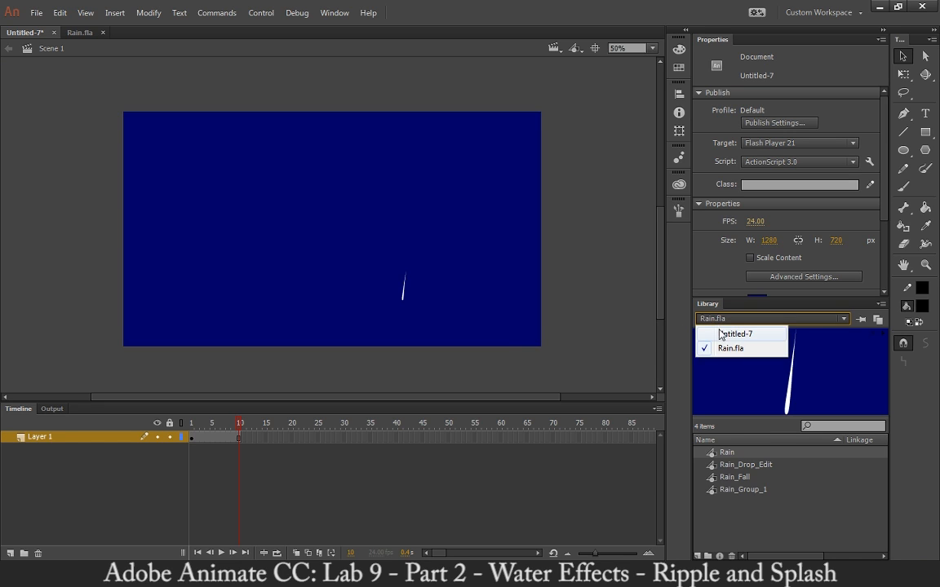
{"action": "left_click", "coordinate": [729, 331]}
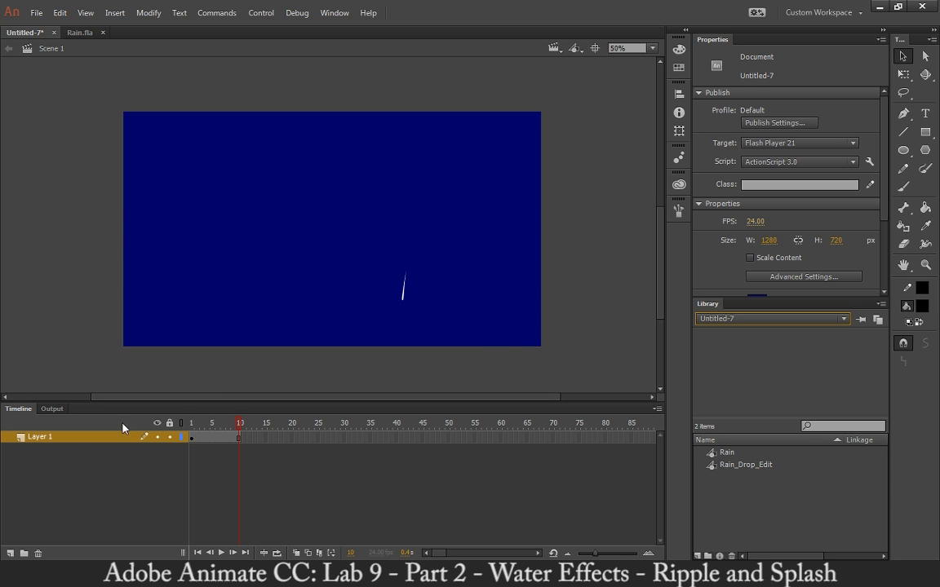
Step: Rename Layer 1 as Rain_Drop and deselect its frames
{"action": "double_click", "coordinate": [39, 438]}
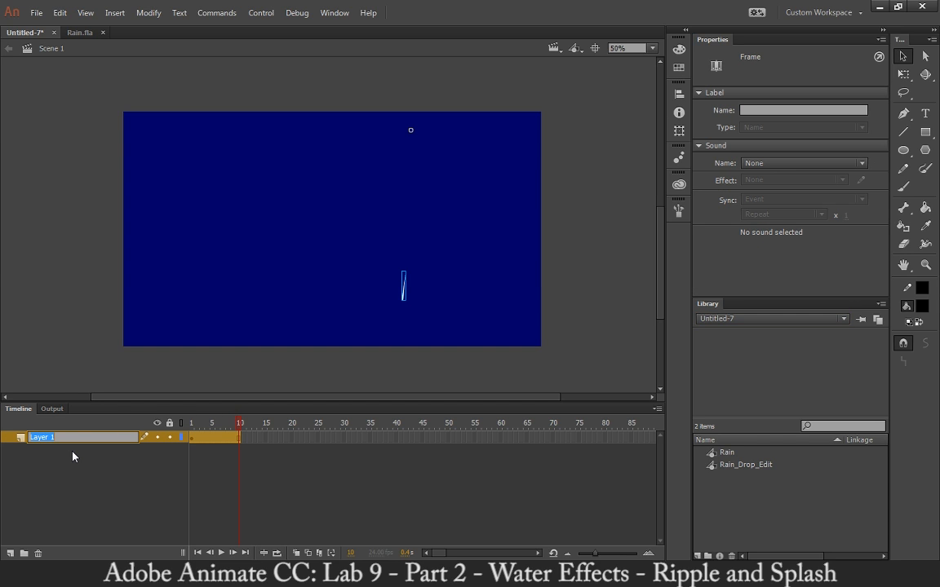
{"action": "type", "text": "Rain_Drop"}
{"action": "key", "text": "Return"}
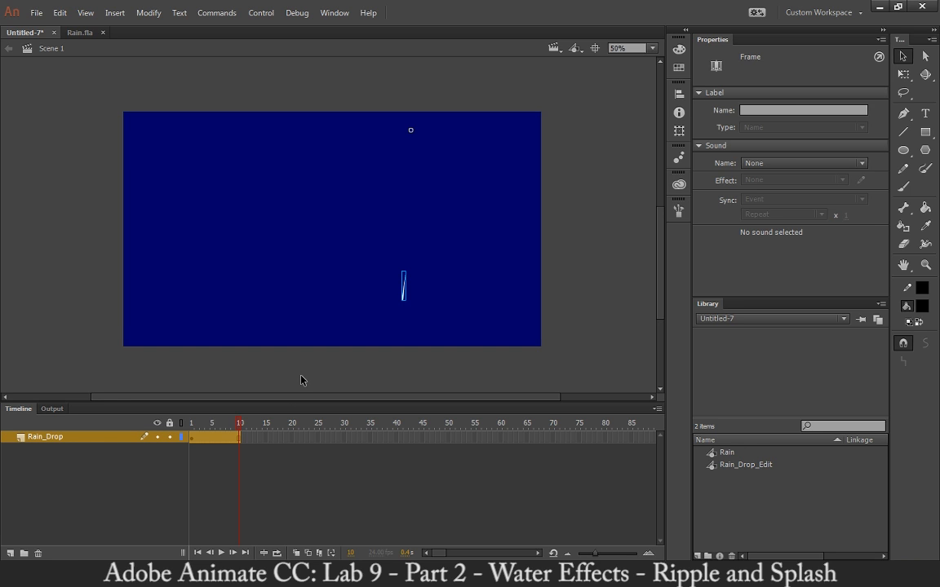
{"action": "left_click", "coordinate": [184, 423]}
{"action": "left_click_drag", "start_coordinate": [185, 423], "coordinate": [284, 453]}
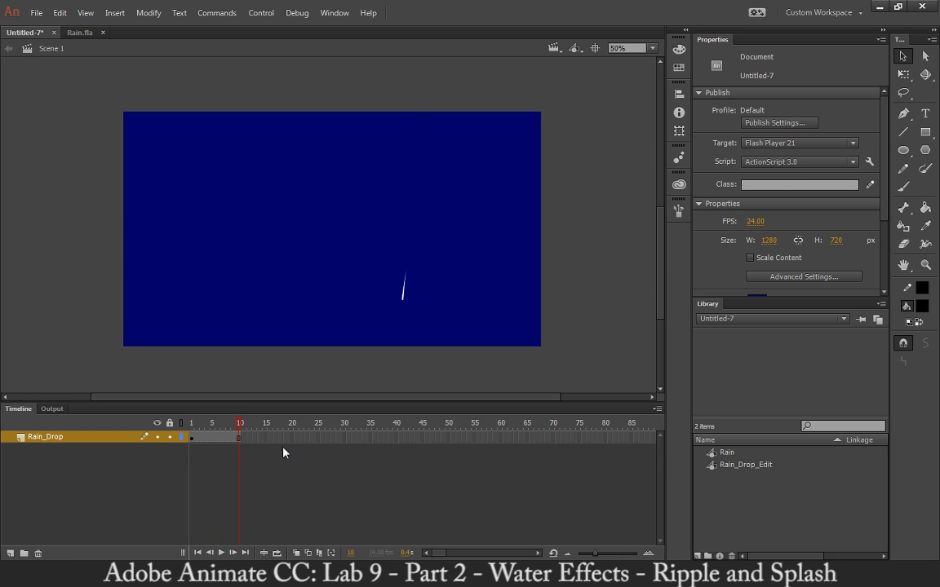
Step: Set the Rectangle tool's fill color to dark gray #333333 and return to the Selection tool
{"action": "left_click", "coordinate": [925, 131]}
{"action": "left_click", "coordinate": [922, 306]}
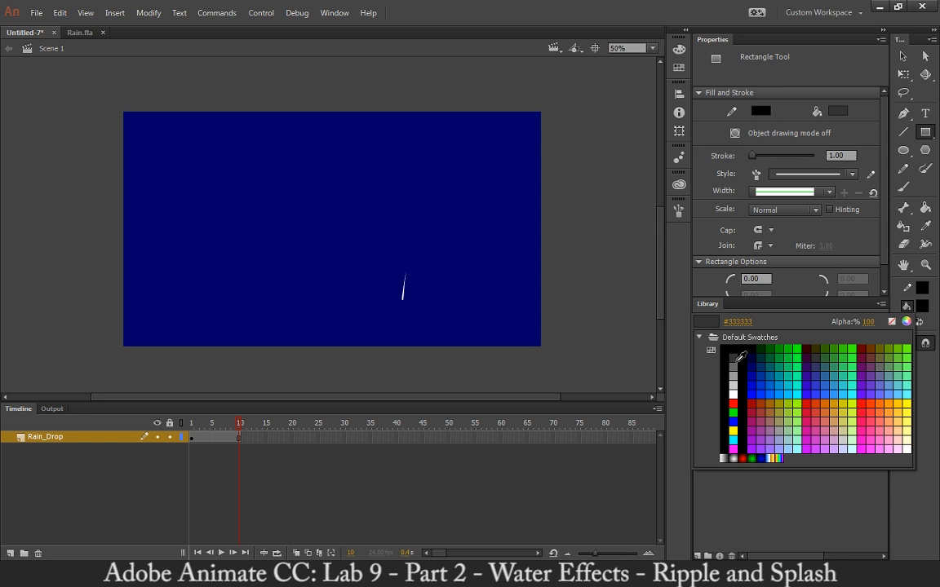
{"action": "left_click", "coordinate": [738, 359]}
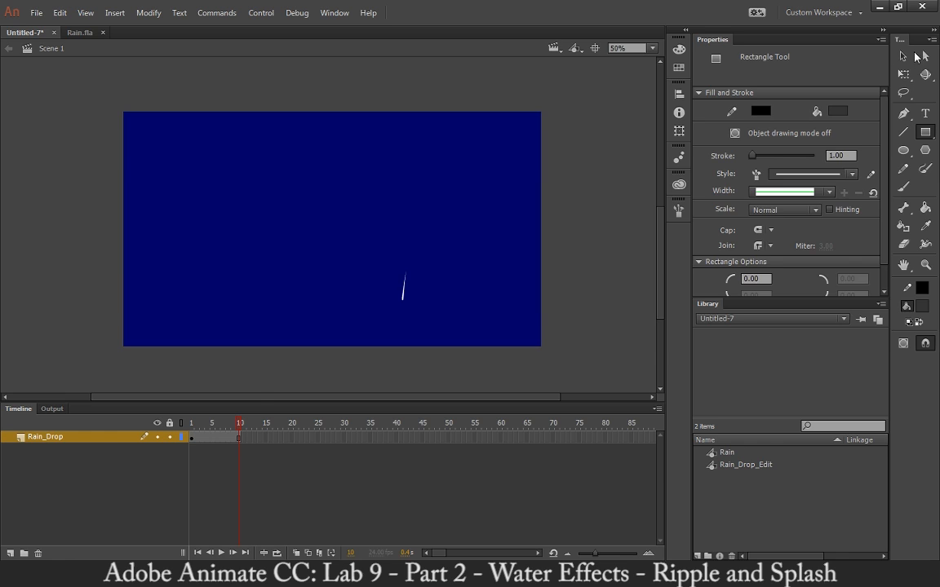
{"action": "key", "text": "v"}
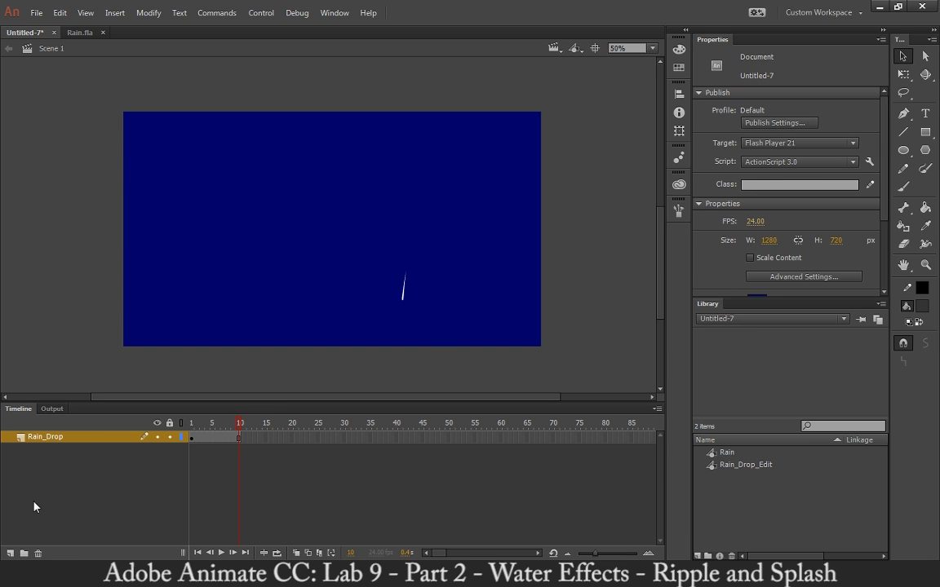
Step: Add a new layer above Rain_Drop and name it Ripple
{"action": "left_click", "coordinate": [10, 553]}
{"action": "double_click", "coordinate": [45, 438]}
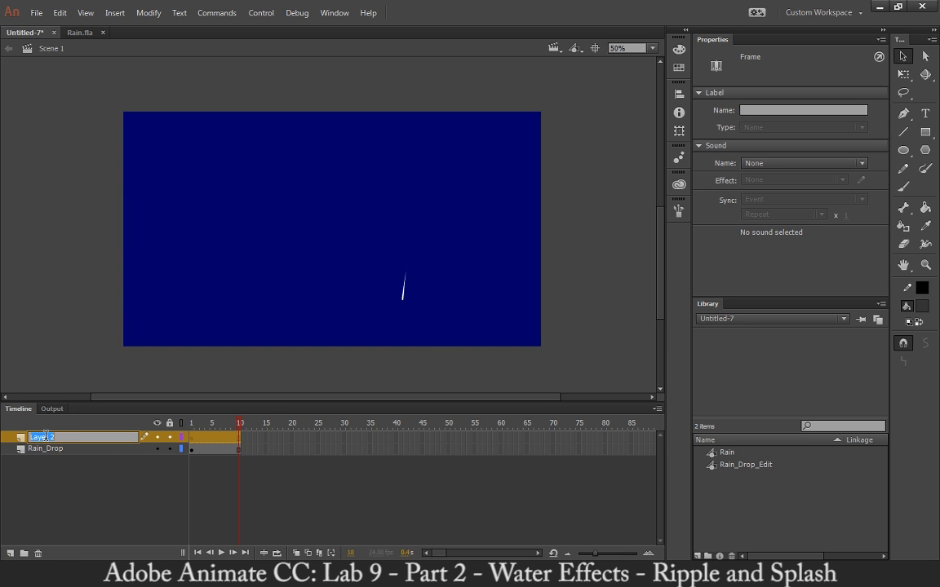
{"action": "type", "text": "Sp"}
{"action": "type", "text": "Ripple"}
{"action": "key", "text": "Return"}
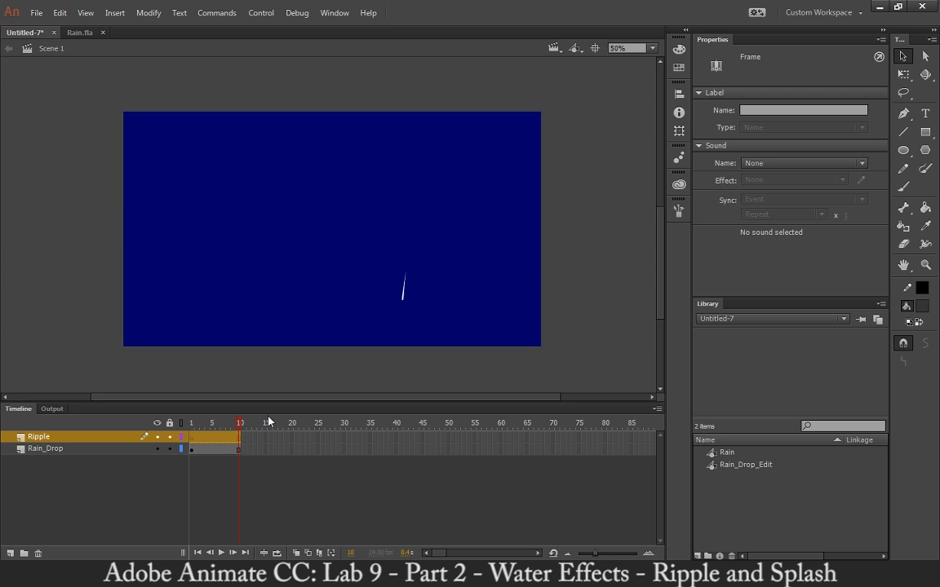
Step: Move the Ripple layer below the Rain_Drop layer
{"action": "key", "text": "ctrl+="}
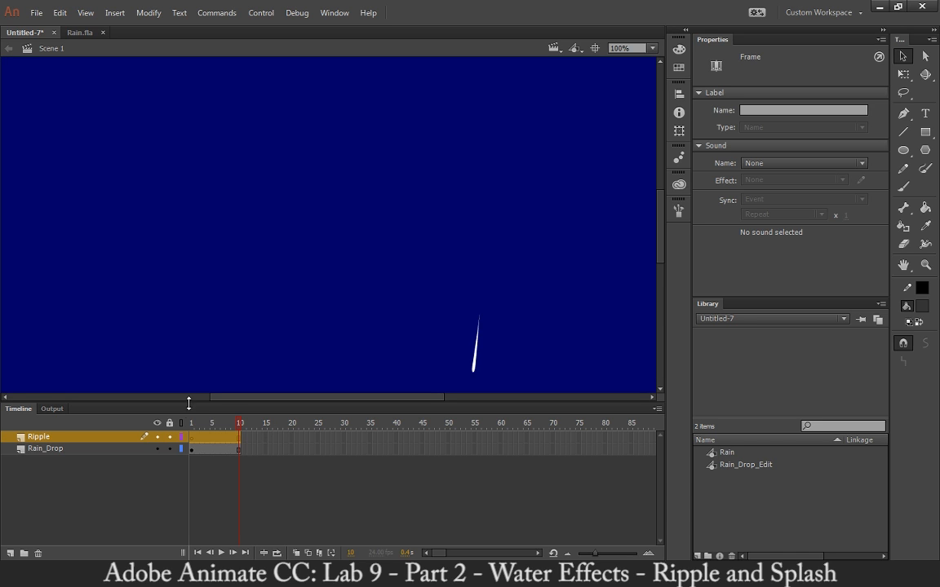
{"action": "left_click_drag", "start_coordinate": [536, 298], "coordinate": [442, 170]}
{"action": "left_click", "coordinate": [442, 179]}
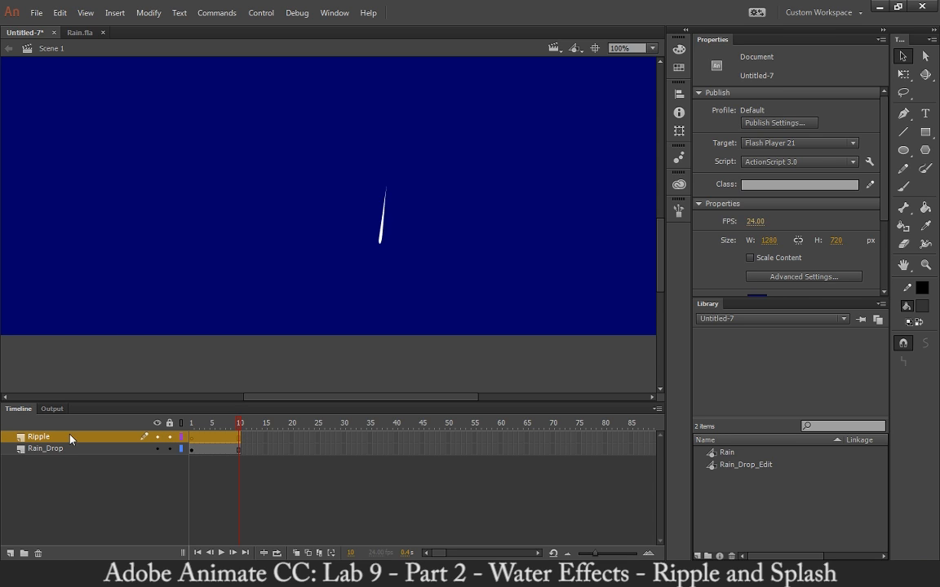
{"action": "left_click_drag", "start_coordinate": [66, 437], "coordinate": [58, 463]}
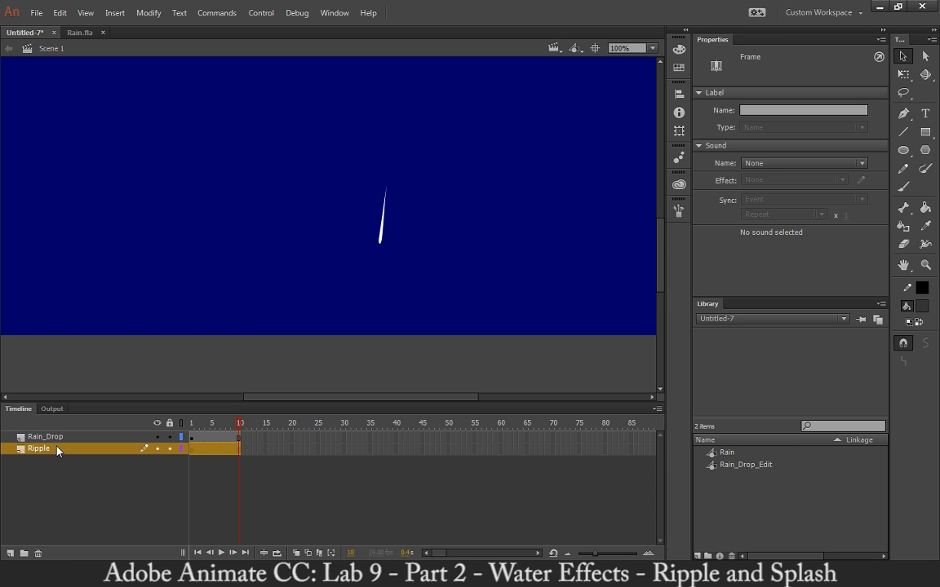
Step: Insert a keyframe at frame 10 of the Ripple layer
{"action": "left_click", "coordinate": [238, 451]}
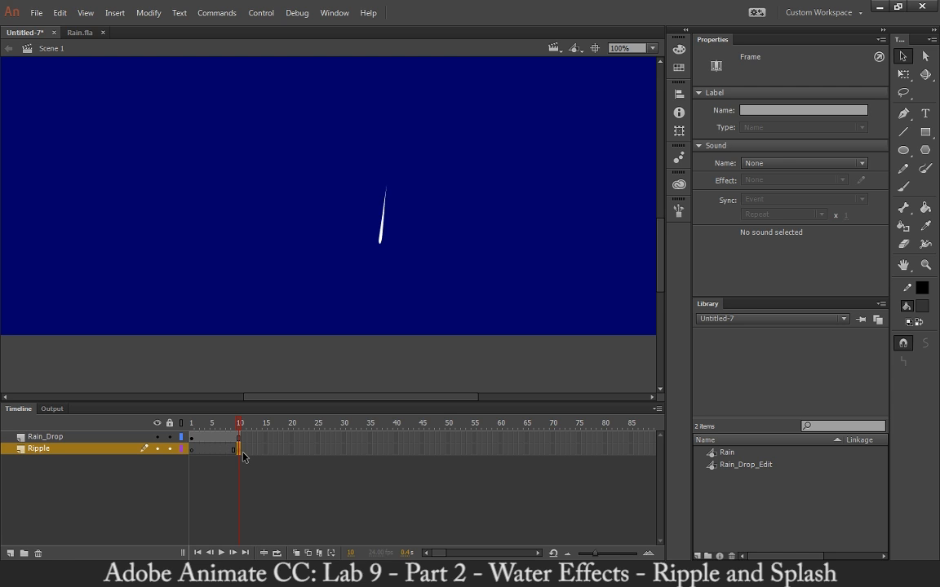
{"action": "right_click", "coordinate": [238, 449]}
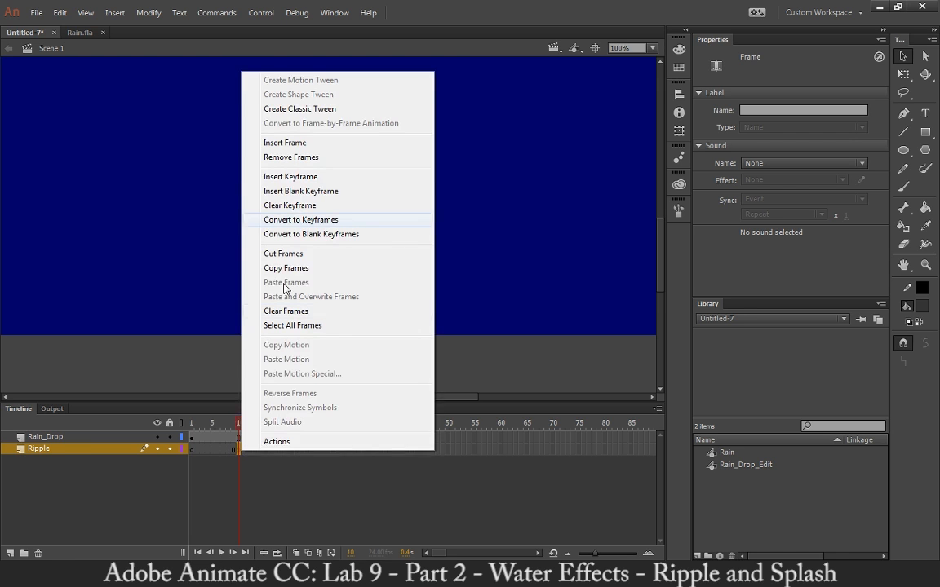
{"action": "left_click", "coordinate": [305, 177]}
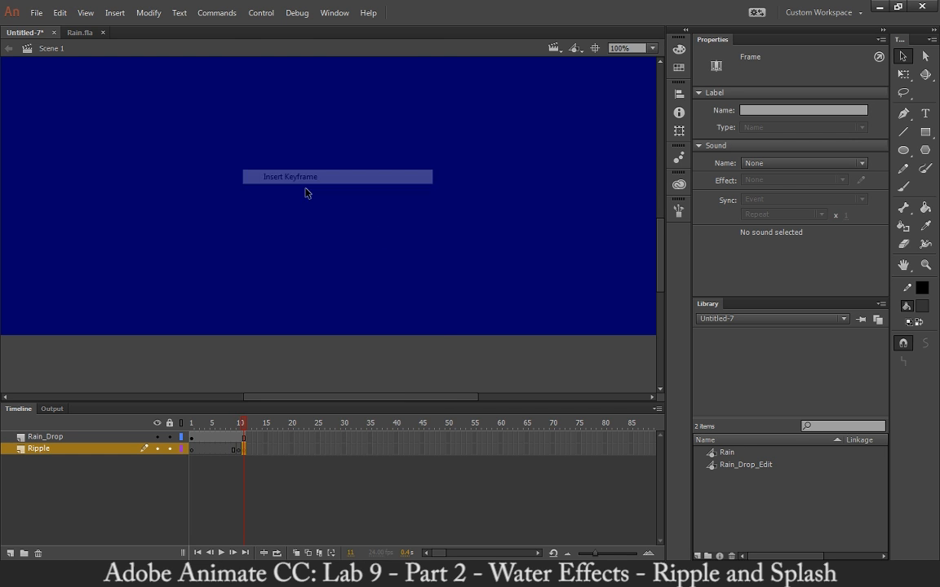
{"action": "left_click", "coordinate": [244, 439]}
{"action": "left_click", "coordinate": [248, 441]}
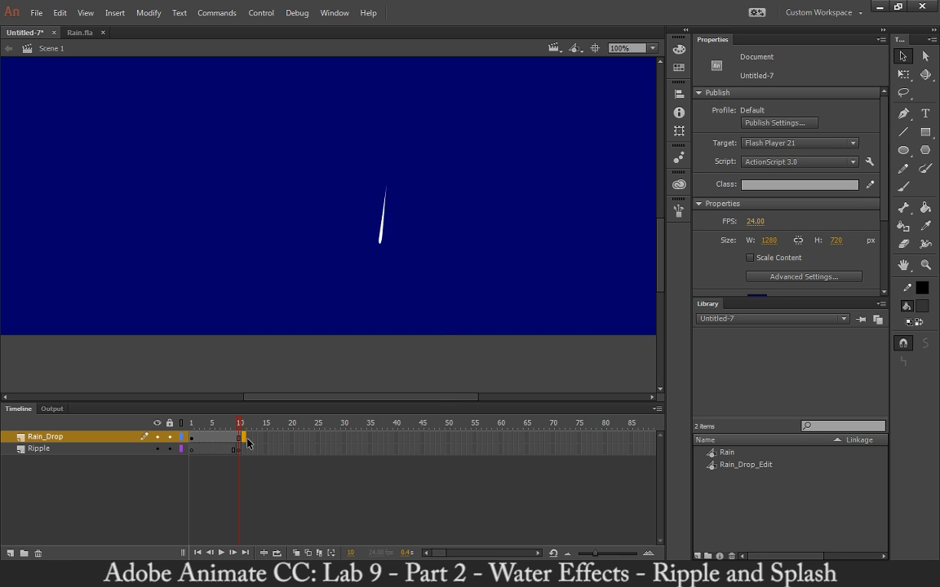
{"action": "right_click", "coordinate": [247, 440]}
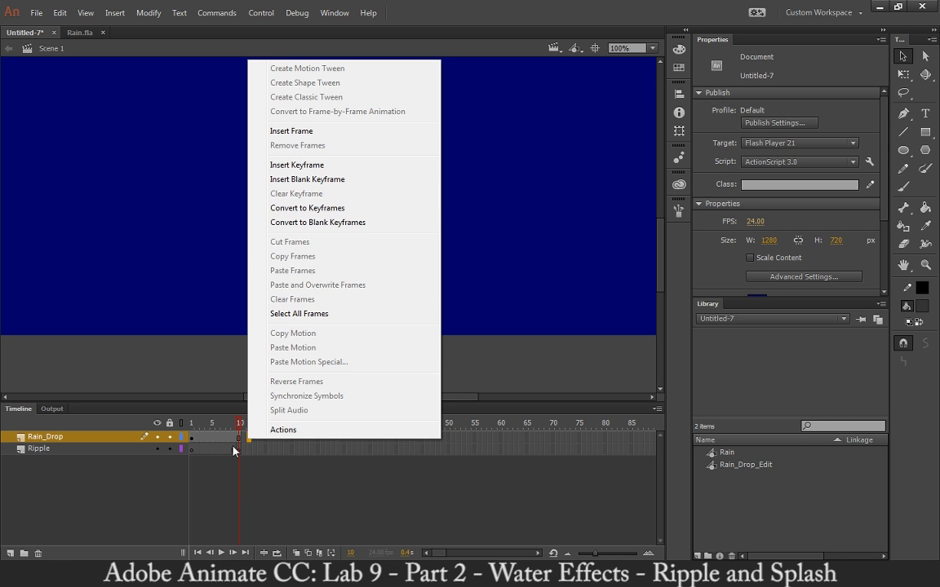
{"action": "left_click", "coordinate": [236, 475]}
{"action": "left_click", "coordinate": [244, 438]}
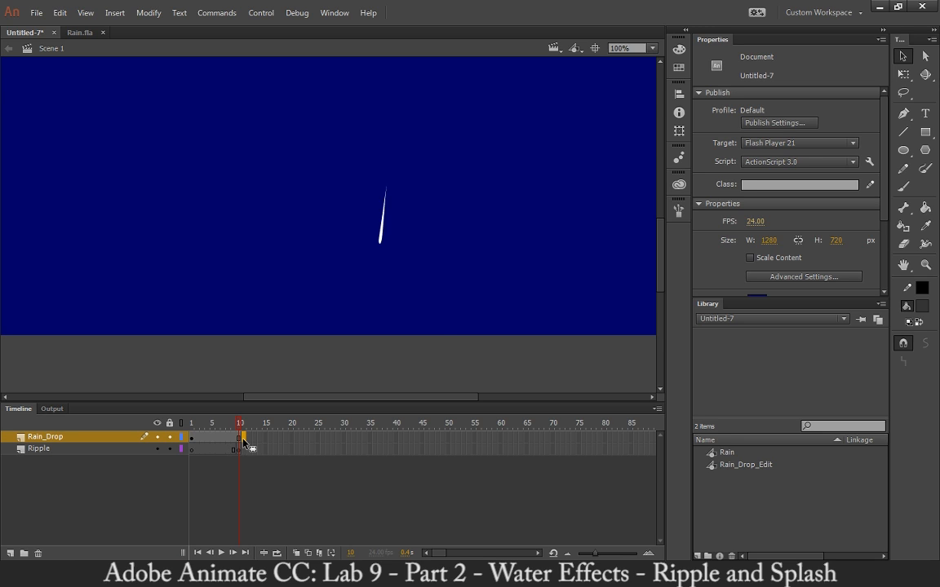
{"action": "left_click", "coordinate": [240, 450]}
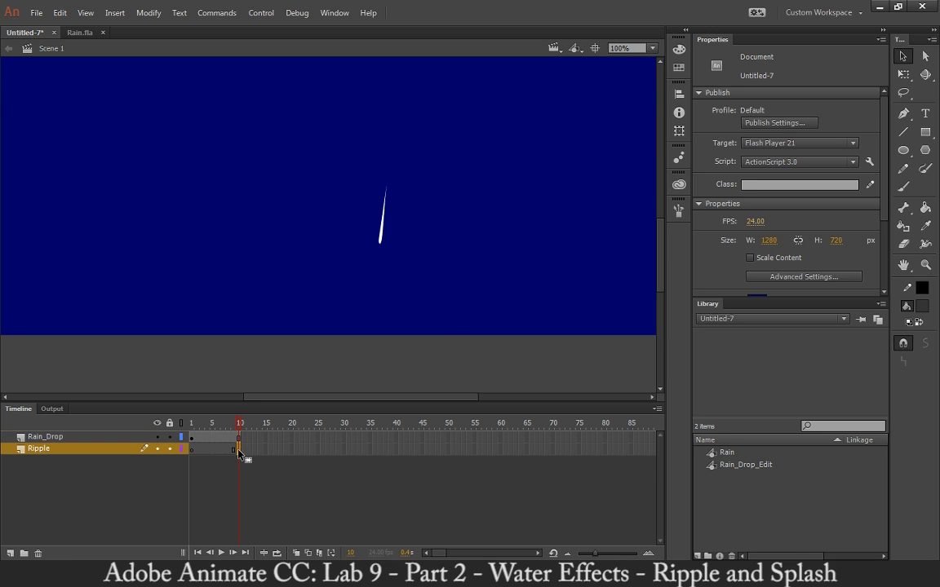
{"action": "left_click_drag", "start_coordinate": [242, 439], "coordinate": [333, 438]}
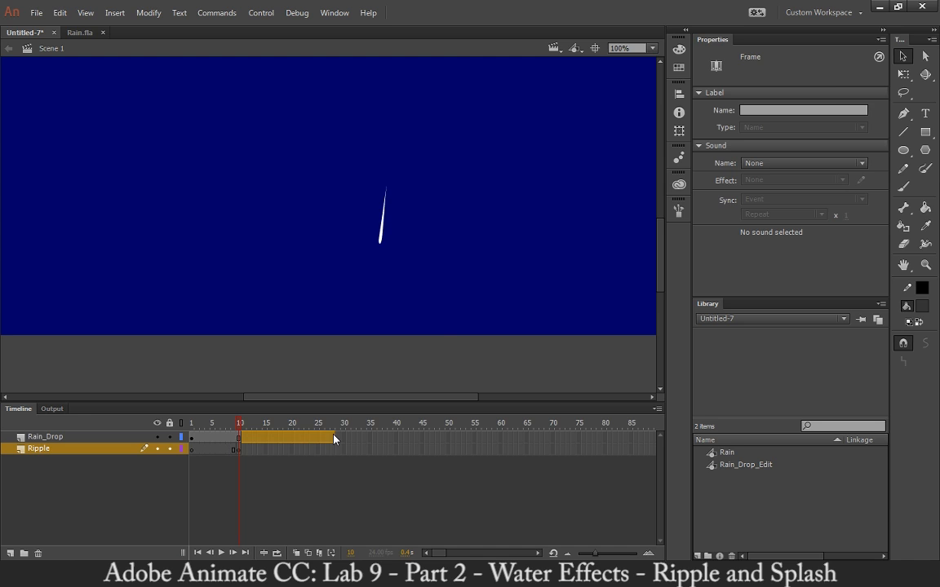
{"action": "left_click", "coordinate": [243, 455]}
{"action": "left_click", "coordinate": [241, 449]}
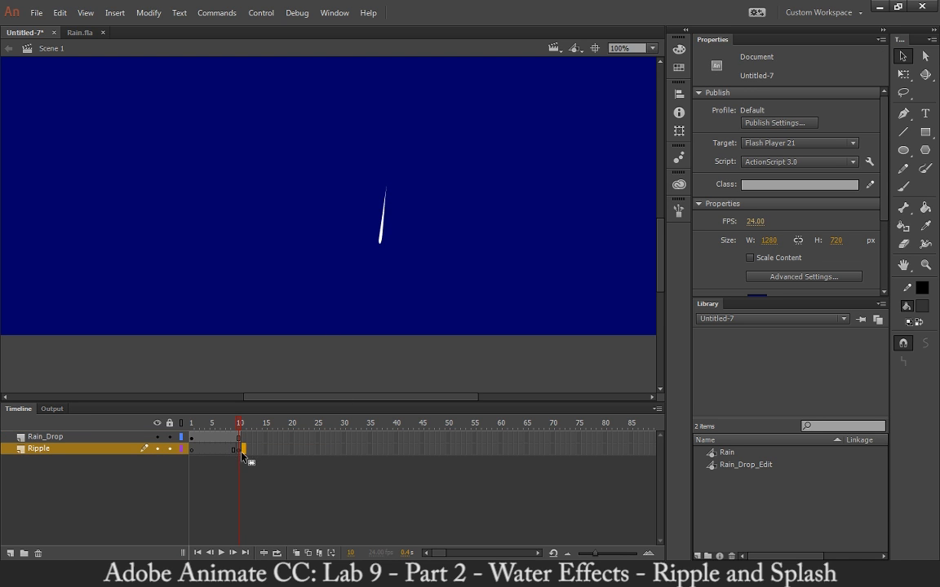
Step: Set the fill color to white and switch to the Brush tool with the third-smallest brush size
{"action": "left_click", "coordinate": [922, 306]}
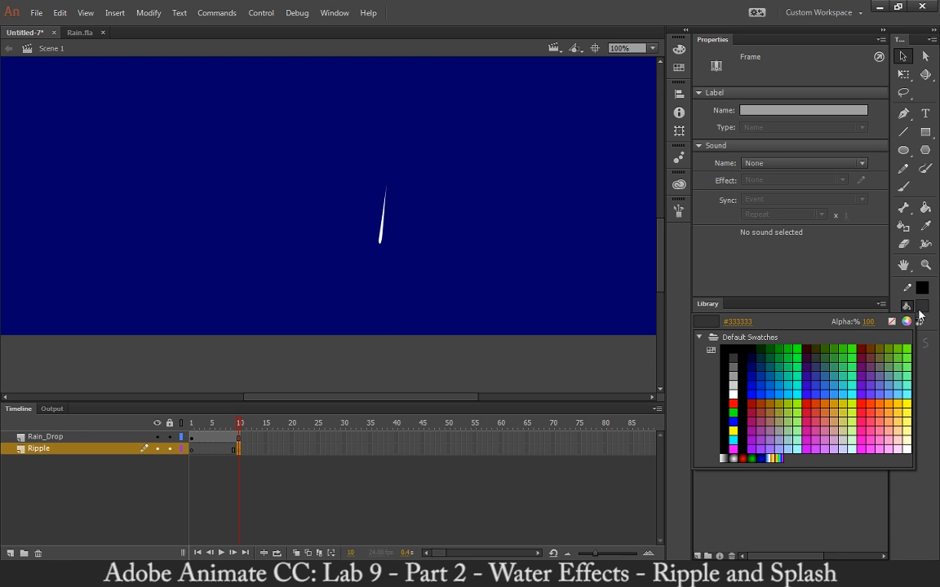
{"action": "left_click", "coordinate": [733, 395]}
{"action": "key", "text": "b"}
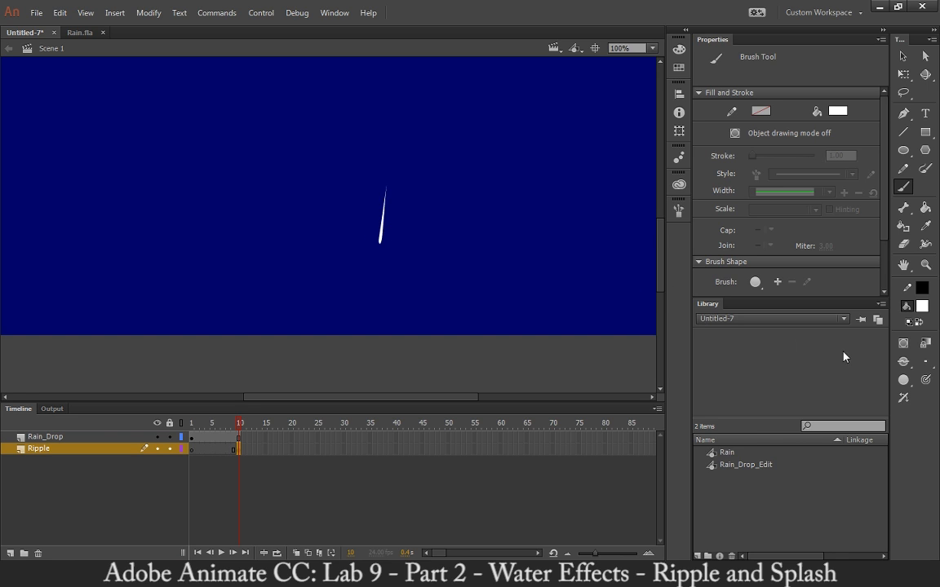
{"action": "left_click", "coordinate": [926, 365]}
{"action": "left_click", "coordinate": [894, 405]}
{"action": "left_click", "coordinate": [925, 363]}
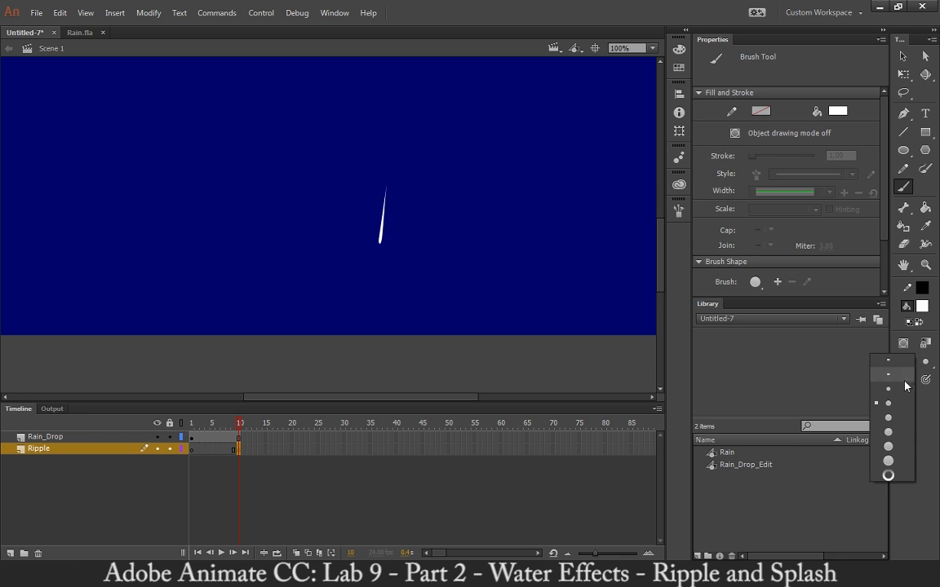
{"action": "left_click", "coordinate": [887, 390]}
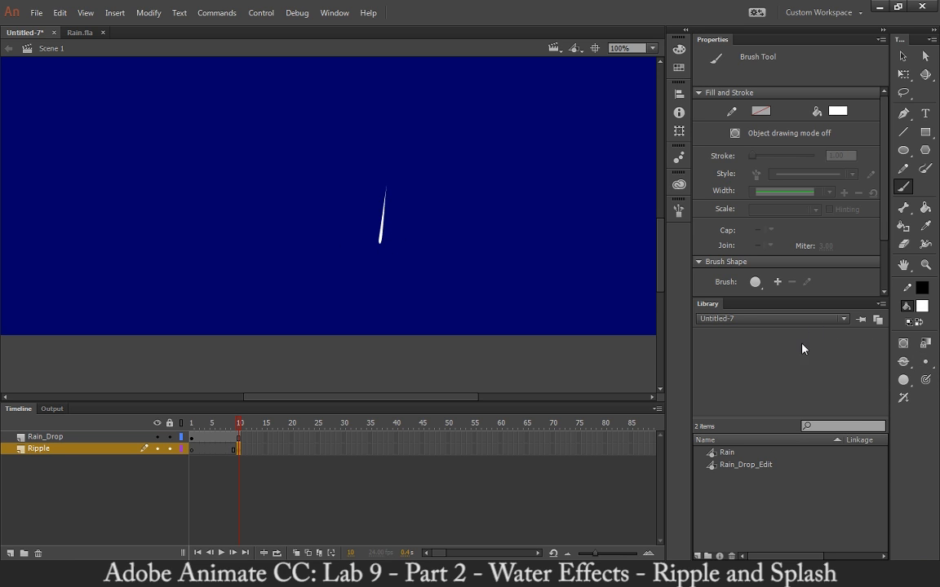
Step: Reduce the brush to the second-smallest size, trying horizontal strokes across the raindrop's tip and undoing them
{"action": "left_click_drag", "start_coordinate": [392, 236], "coordinate": [368, 237]}
{"action": "key", "text": "ctrl+z"}
{"action": "left_click", "coordinate": [926, 362]}
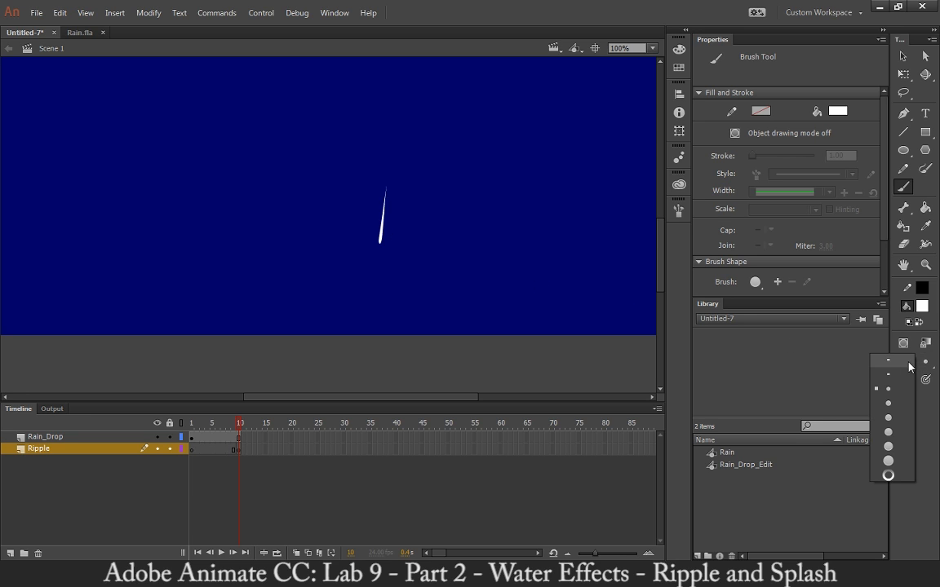
{"action": "left_click", "coordinate": [896, 372]}
{"action": "left_click_drag", "start_coordinate": [401, 232], "coordinate": [349, 232]}
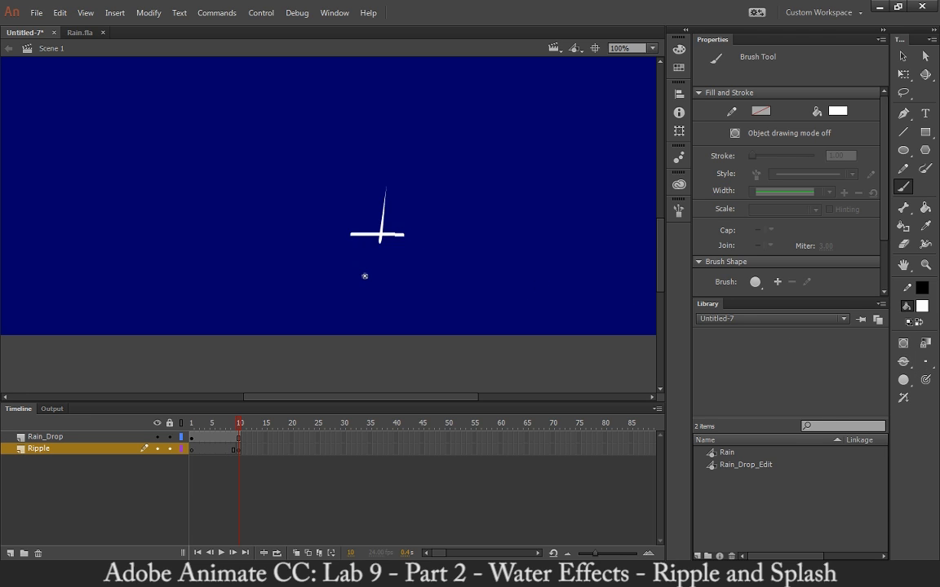
{"action": "key", "text": "ctrl+z"}
Step: Paint a small, flat white ripple ring around the raindrop's lower tip on frame 10 of the Ripple layer, undoing the first larger ring
{"action": "mouse_move", "coordinate": [388, 242]}
{"action": "left_mouse_down"}
{"action": "mouse_move", "coordinate": [373, 247]}
{"action": "mouse_move", "coordinate": [390, 250]}
{"action": "mouse_move", "coordinate": [383, 240]}
{"action": "left_mouse_up"}
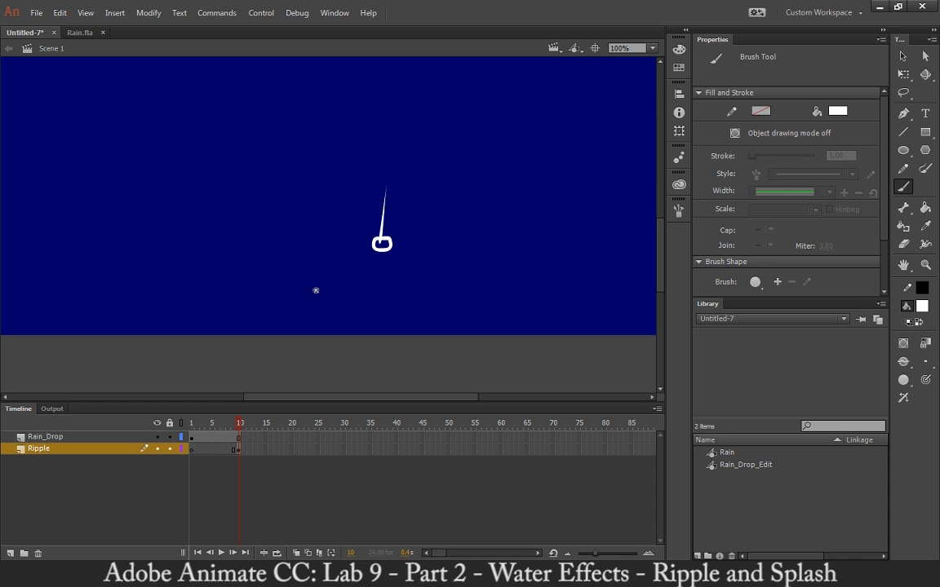
{"action": "left_click_drag", "start_coordinate": [237, 423], "coordinate": [246, 421]}
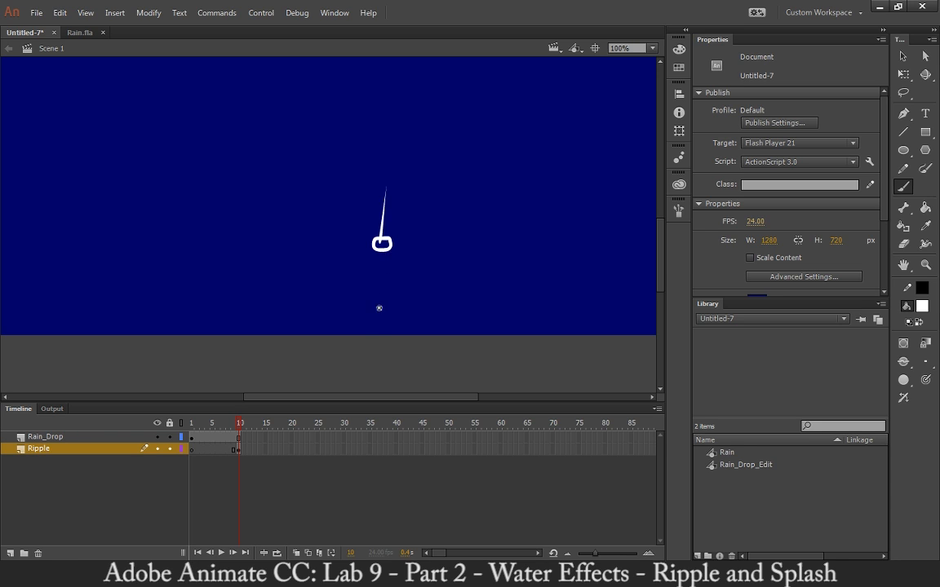
{"action": "key", "text": "ctrl+z"}
{"action": "mouse_move", "coordinate": [390, 244]}
{"action": "left_mouse_down"}
{"action": "mouse_move", "coordinate": [372, 246]}
{"action": "mouse_move", "coordinate": [390, 245]}
{"action": "left_mouse_up"}
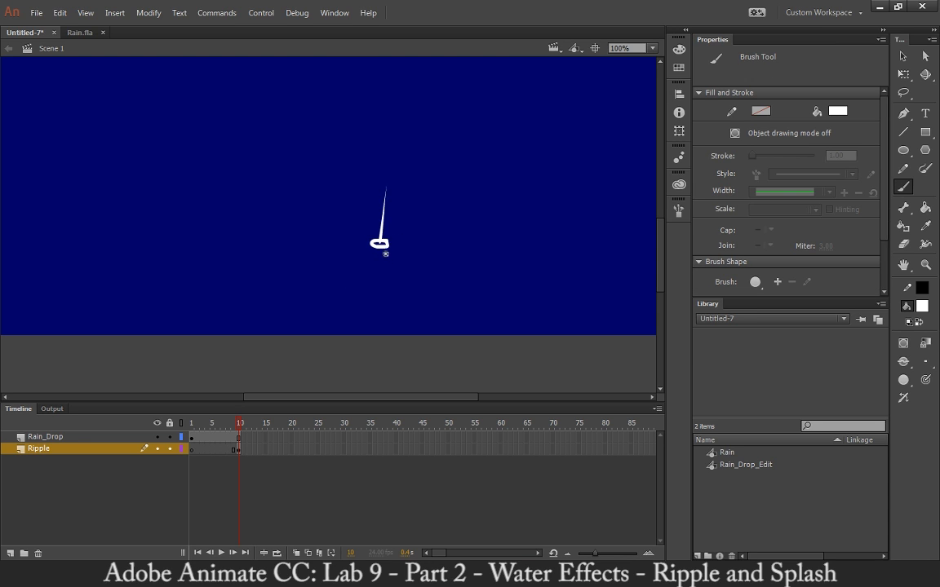
Step: Insert blank keyframes at frame 11 on the Ripple and Rain_Drop layers
{"action": "key", "text": "F7"}
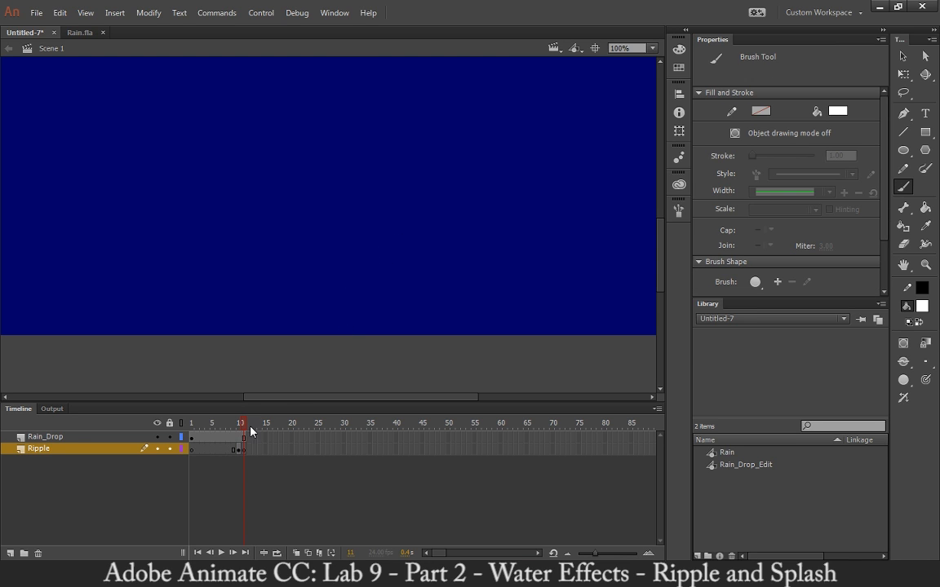
{"action": "left_click", "coordinate": [243, 438]}
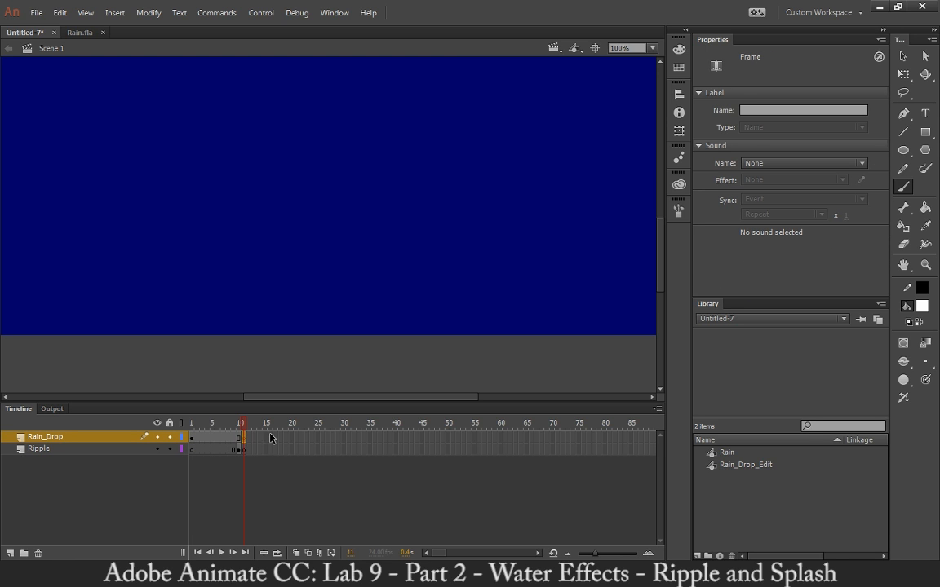
{"action": "right_click", "coordinate": [244, 437]}
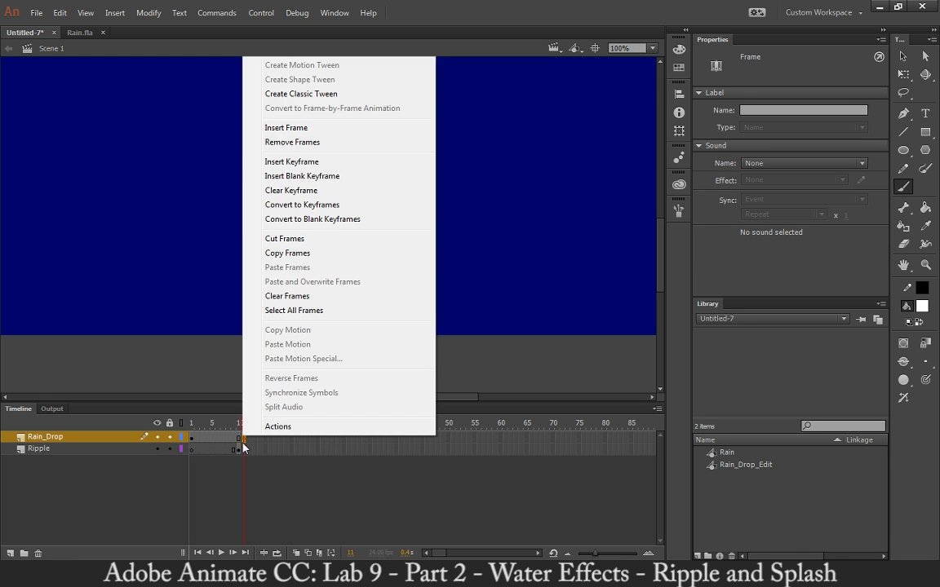
{"action": "left_click", "coordinate": [244, 446]}
{"action": "left_click", "coordinate": [254, 441]}
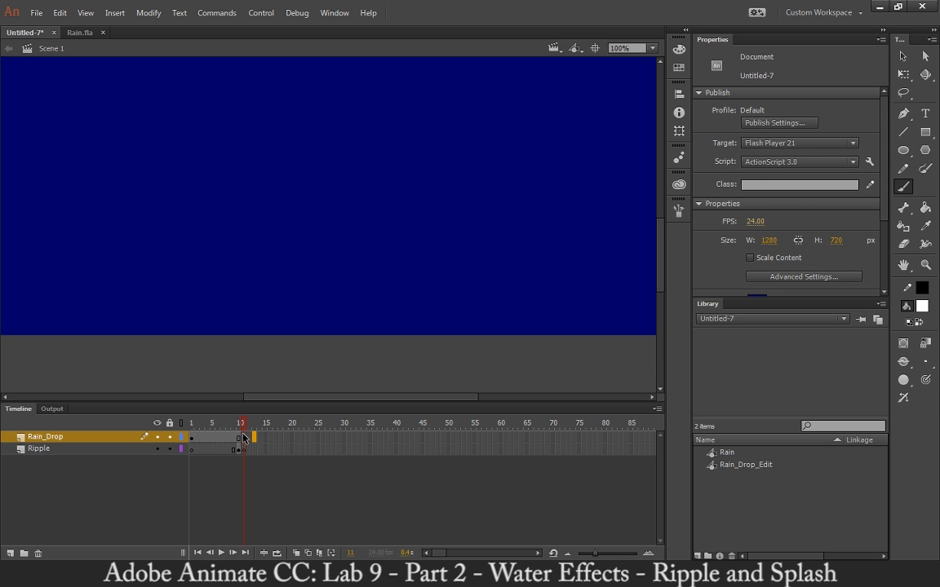
{"action": "mouse_move", "coordinate": [245, 426]}
{"action": "left_mouse_down"}
{"action": "mouse_move", "coordinate": [212, 425]}
{"action": "mouse_move", "coordinate": [242, 430]}
{"action": "mouse_move", "coordinate": [242, 438]}
{"action": "left_mouse_up"}
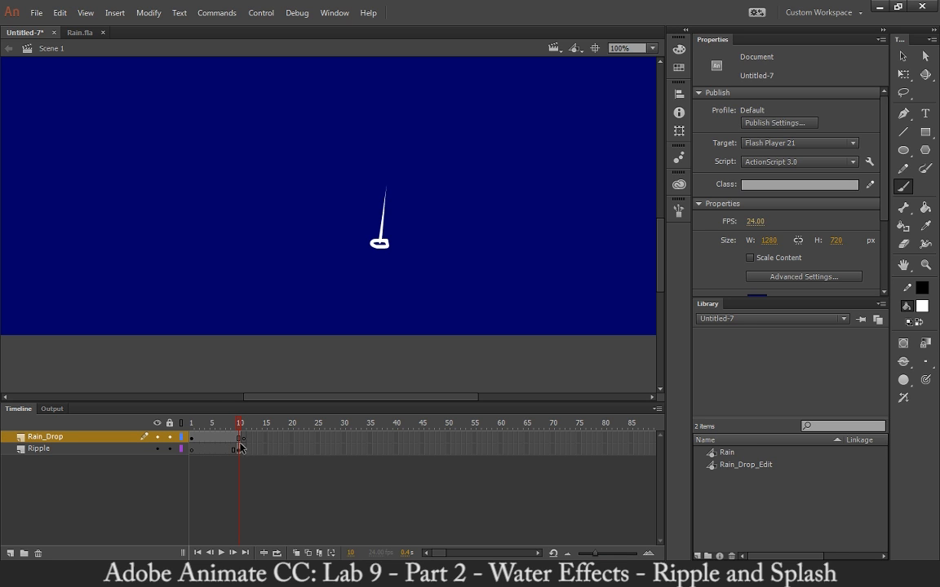
Step: Turn on onion skinning and paint a slightly larger white ripple ring on frame 11 of the Ripple layer, undoing the first attempt
{"action": "left_click", "coordinate": [242, 449]}
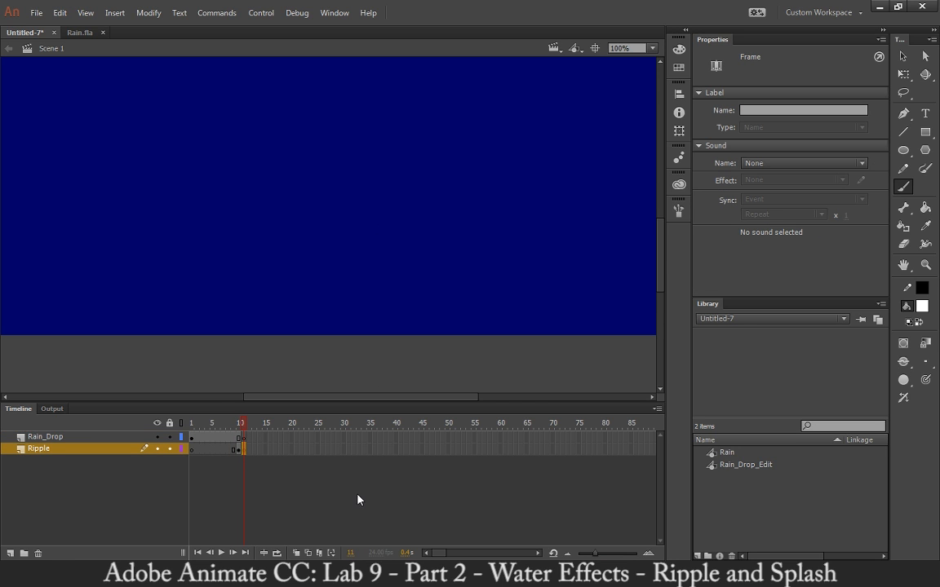
{"action": "left_click", "coordinate": [298, 554]}
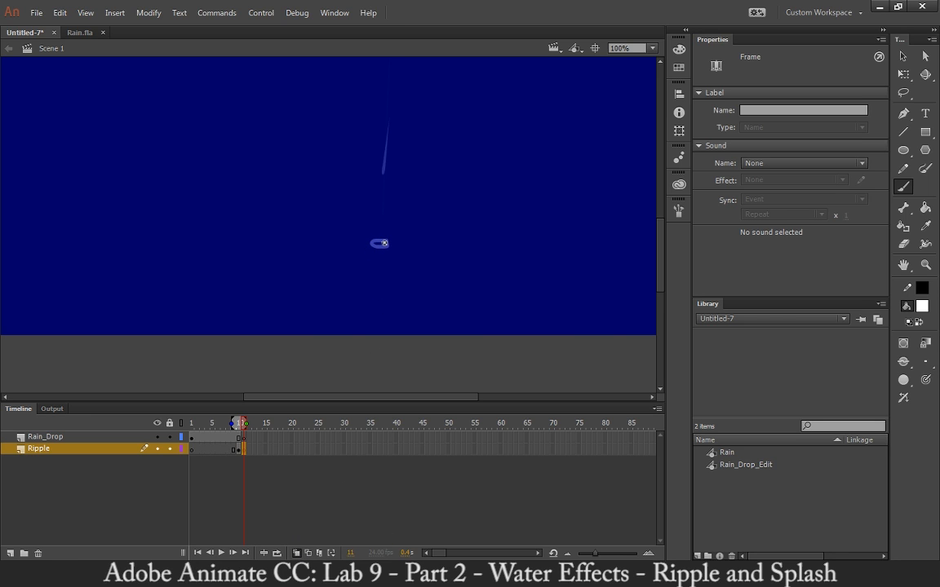
{"action": "left_click_drag", "start_coordinate": [384, 243], "coordinate": [372, 247]}
{"action": "key", "text": "ctrl+z"}
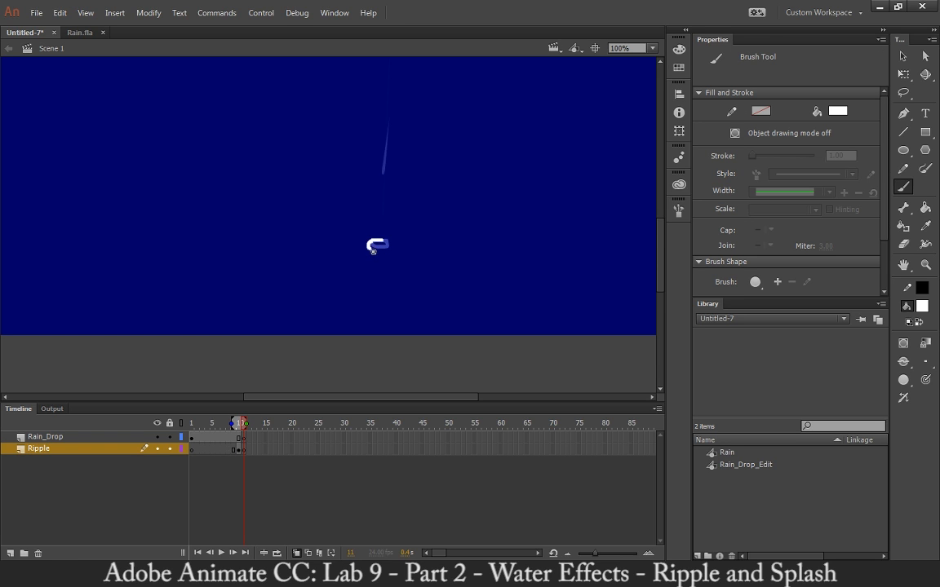
{"action": "key", "text": "ctrl+z"}
{"action": "left_click_drag", "start_coordinate": [373, 245], "coordinate": [376, 253]}
Step: Insert a blank keyframe at frame 12 of the Ripple layer, paint a wider white ring there and play the animation
{"action": "key", "text": "F7"}
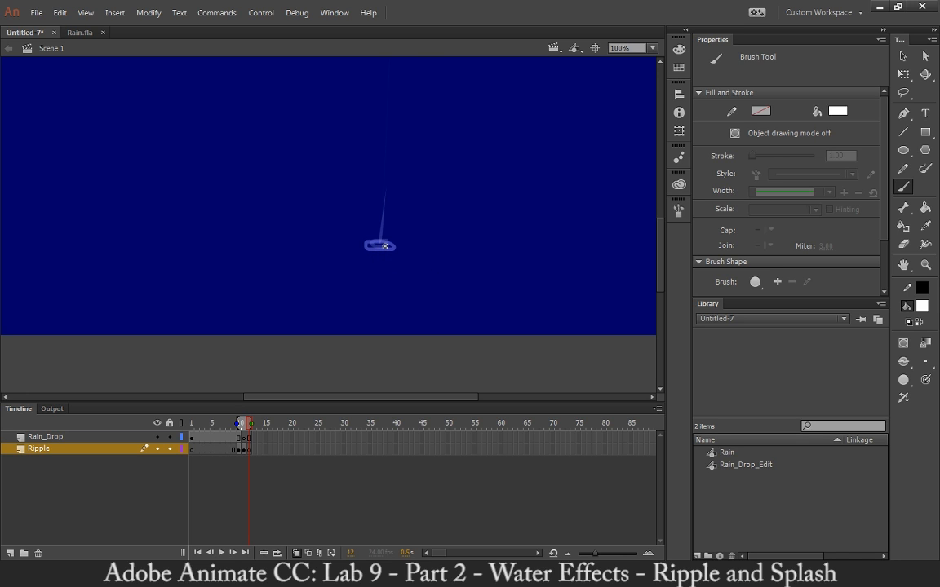
{"action": "mouse_move", "coordinate": [377, 245]}
{"action": "left_mouse_down"}
{"action": "mouse_move", "coordinate": [361, 251]}
{"action": "mouse_move", "coordinate": [393, 258]}
{"action": "left_mouse_up"}
{"action": "key", "text": "Return"}
Step: Delete the thick rings on frames 10 to 12 of the Ripple layer and repaint frame 10 with a small, thinner ring
{"action": "left_click", "coordinate": [240, 450]}
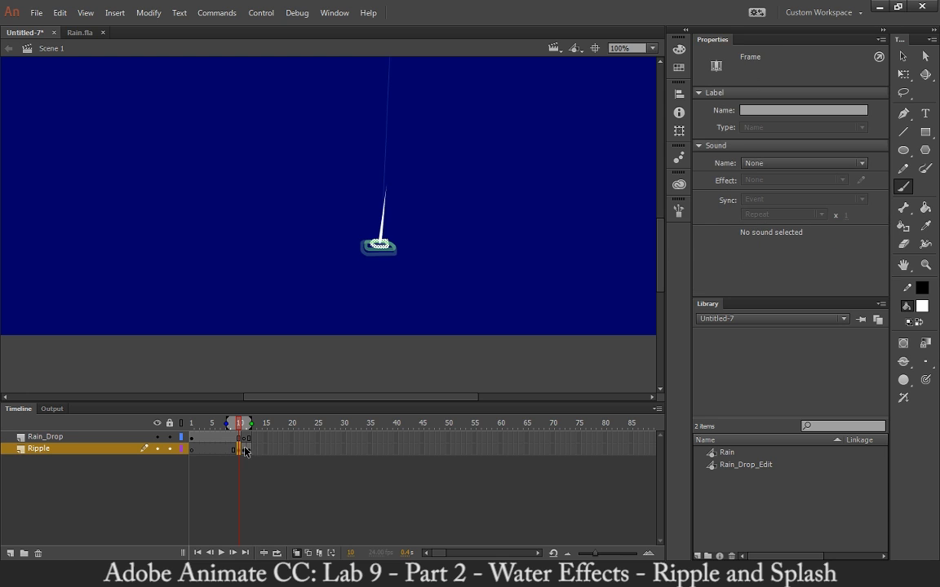
{"action": "left_click", "coordinate": [248, 451]}
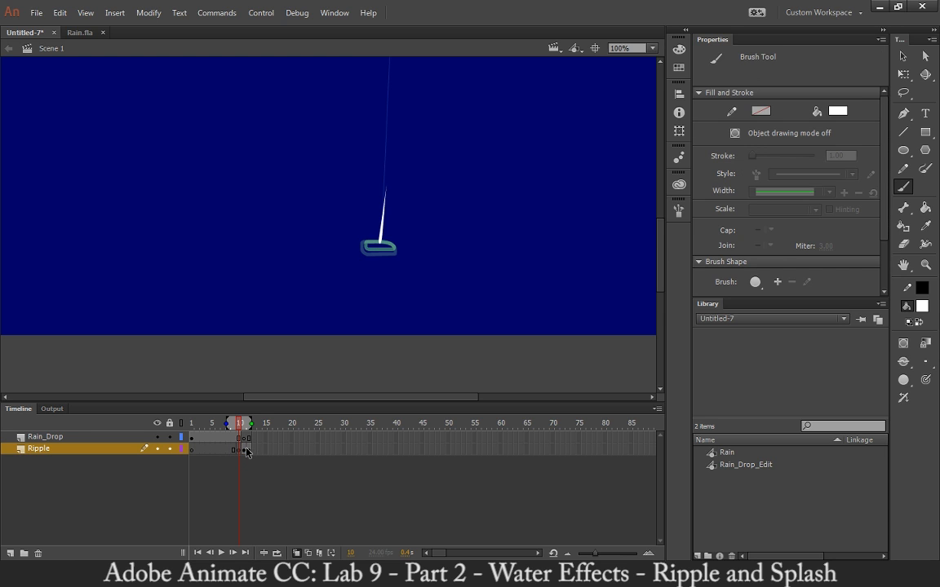
{"action": "left_click", "coordinate": [241, 451]}
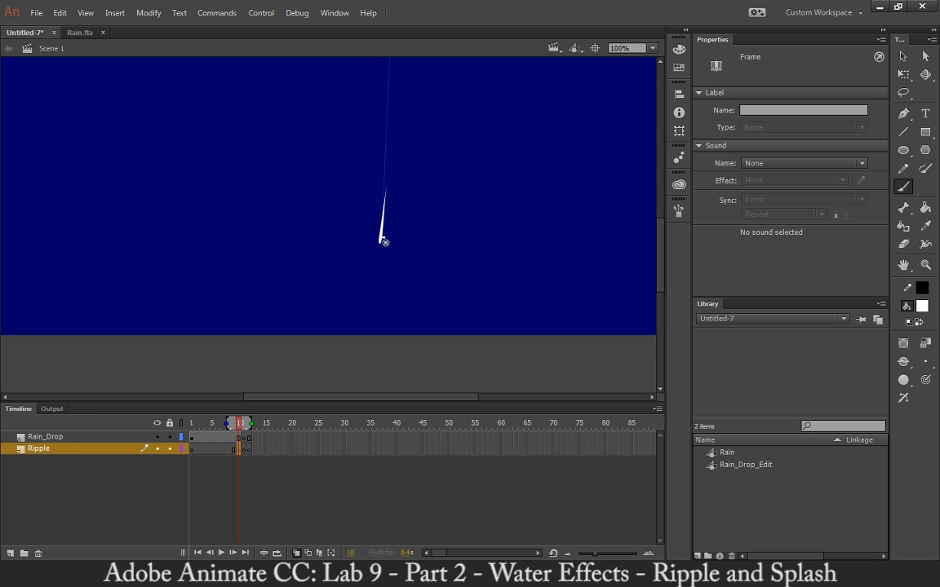
{"action": "mouse_move", "coordinate": [383, 239]}
{"action": "left_mouse_down"}
{"action": "mouse_move", "coordinate": [377, 244]}
{"action": "mouse_move", "coordinate": [387, 251]}
{"action": "left_mouse_up"}
Step: Paint thin white ripple rings on frames 11 and 12 of the Ripple layer, each slightly larger than the ring before it
{"action": "key", "text": "period"}
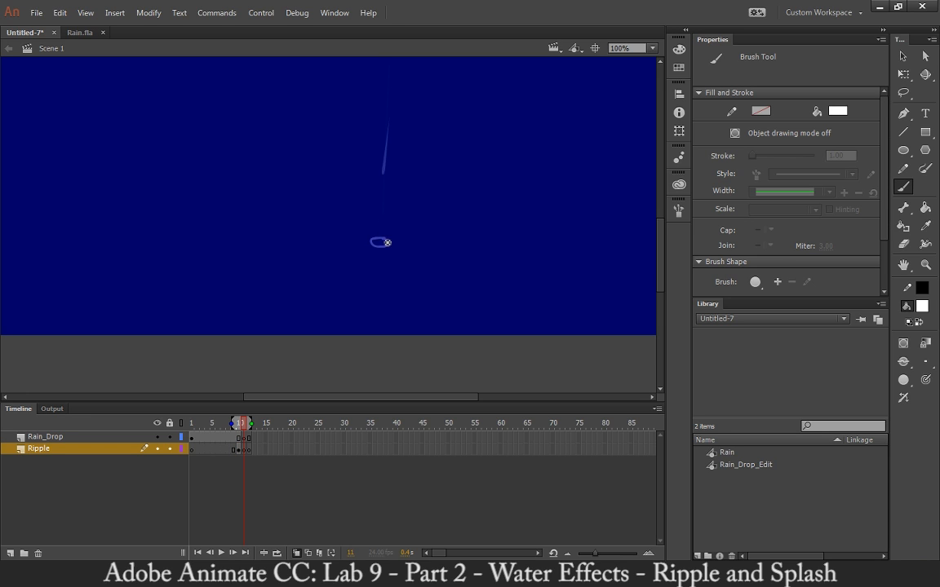
{"action": "left_click_drag", "start_coordinate": [373, 243], "coordinate": [370, 250]}
{"action": "left_click_drag", "start_coordinate": [374, 243], "coordinate": [381, 244]}
{"action": "key", "text": "period"}
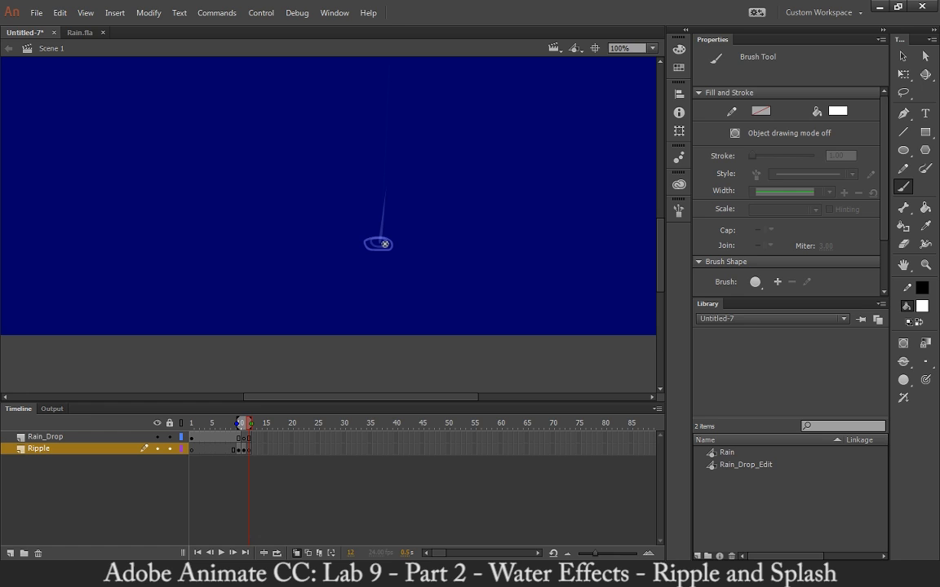
{"action": "mouse_move", "coordinate": [371, 243]}
{"action": "left_mouse_down"}
{"action": "mouse_move", "coordinate": [360, 242]}
{"action": "mouse_move", "coordinate": [363, 252]}
{"action": "mouse_move", "coordinate": [381, 258]}
{"action": "left_mouse_up"}
{"action": "key", "text": "ctrl+z"}
{"action": "mouse_move", "coordinate": [370, 242]}
{"action": "left_mouse_down"}
{"action": "mouse_move", "coordinate": [359, 247]}
{"action": "mouse_move", "coordinate": [369, 257]}
{"action": "left_mouse_up"}
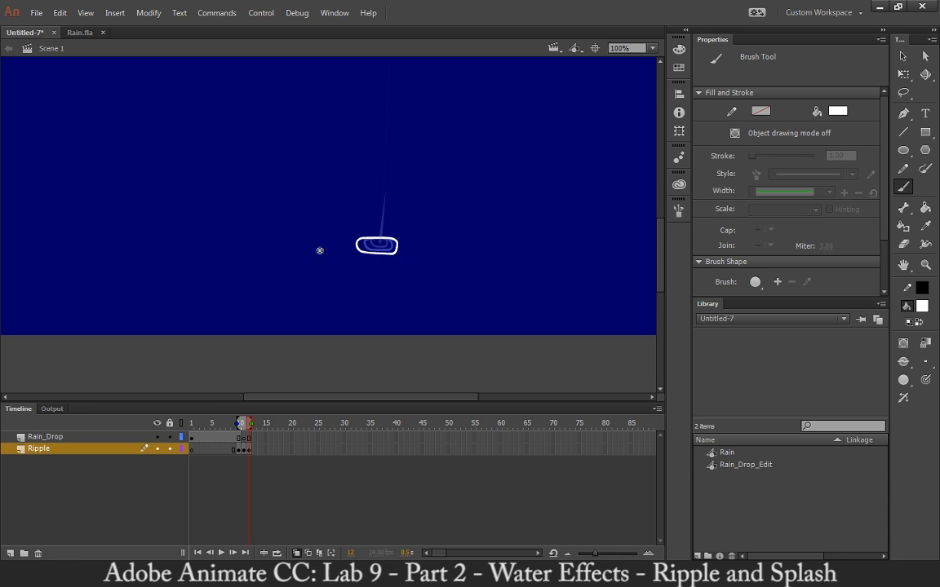
Step: Add a blank keyframe at frame 13 of the Ripple layer, paint a larger thin ring and nudge it slightly to the right
{"action": "key", "text": "period"}
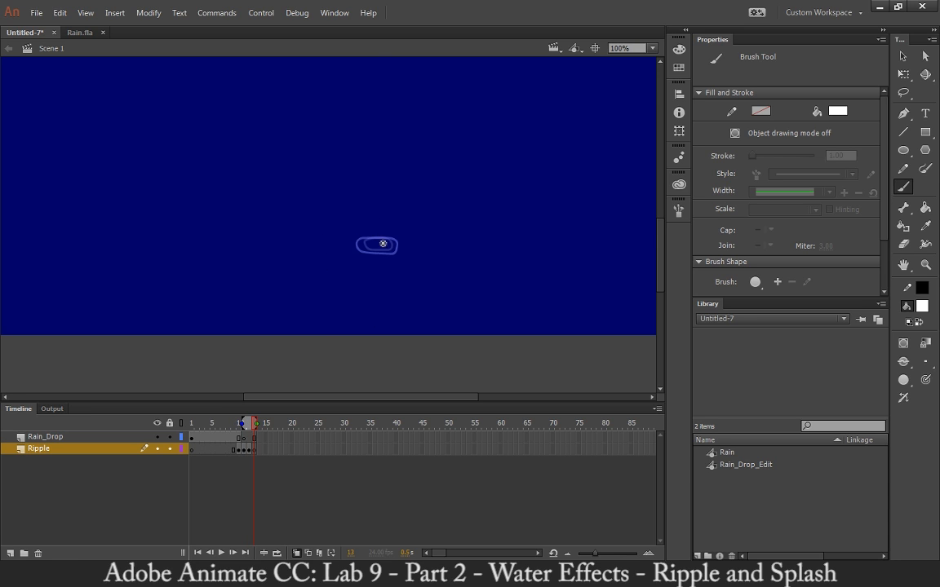
{"action": "mouse_move", "coordinate": [374, 238]}
{"action": "left_mouse_down"}
{"action": "mouse_move", "coordinate": [356, 260]}
{"action": "mouse_move", "coordinate": [373, 263]}
{"action": "mouse_move", "coordinate": [408, 257]}
{"action": "mouse_move", "coordinate": [368, 237]}
{"action": "left_mouse_up"}
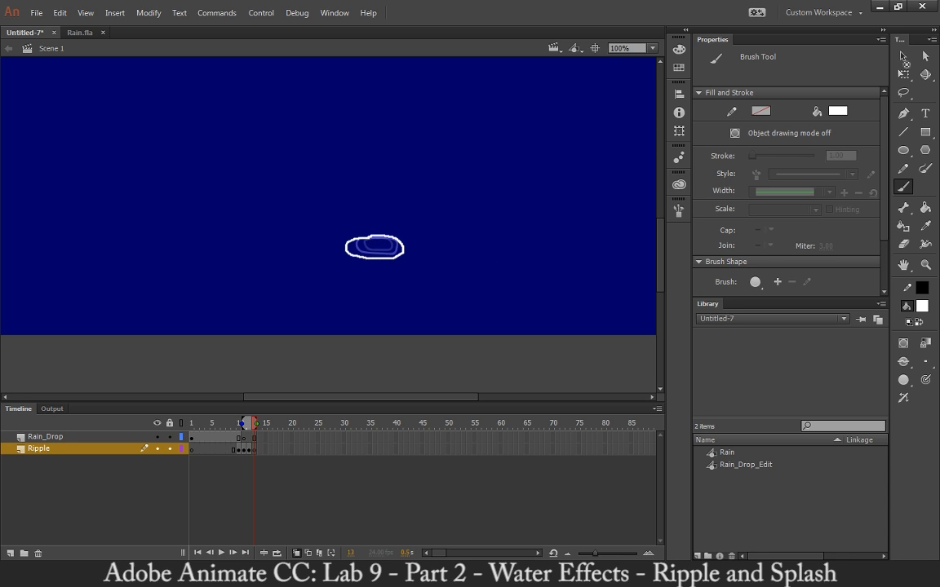
{"action": "left_click", "coordinate": [904, 56]}
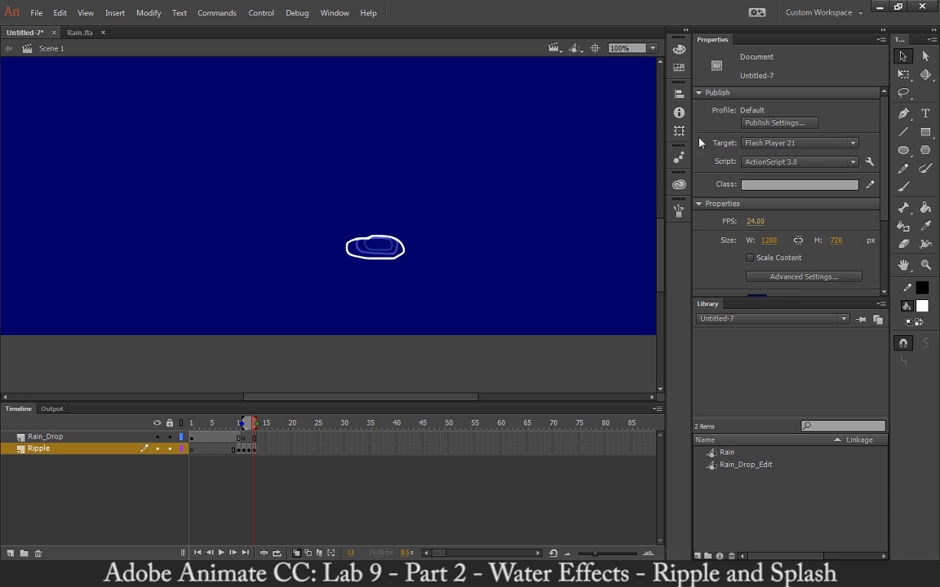
{"action": "left_click", "coordinate": [365, 259]}
{"action": "left_click_drag", "start_coordinate": [365, 261], "coordinate": [369, 260]}
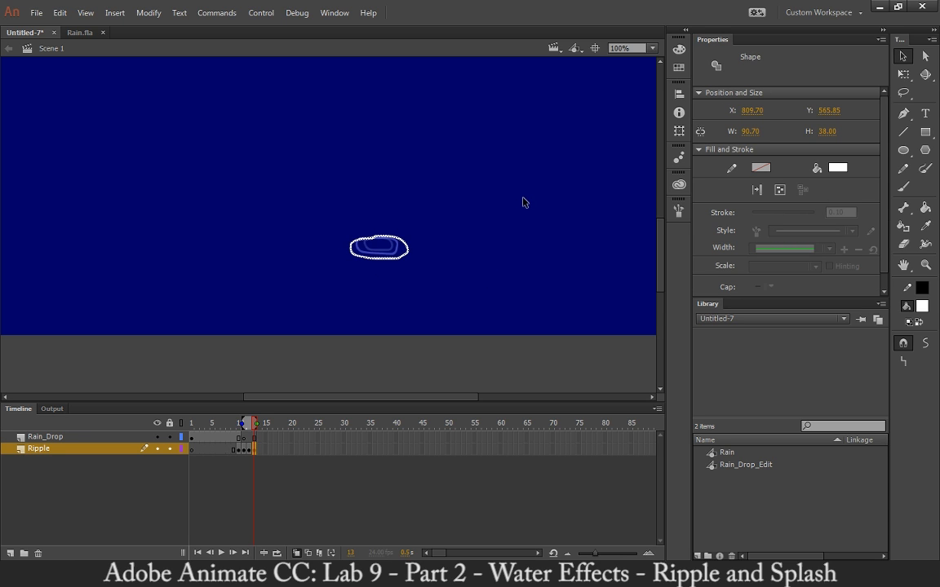
Step: Insert a blank keyframe at frame 14 of the Ripple layer and brush a larger white ring around the frame 13 outline
{"action": "key", "text": "F7"}
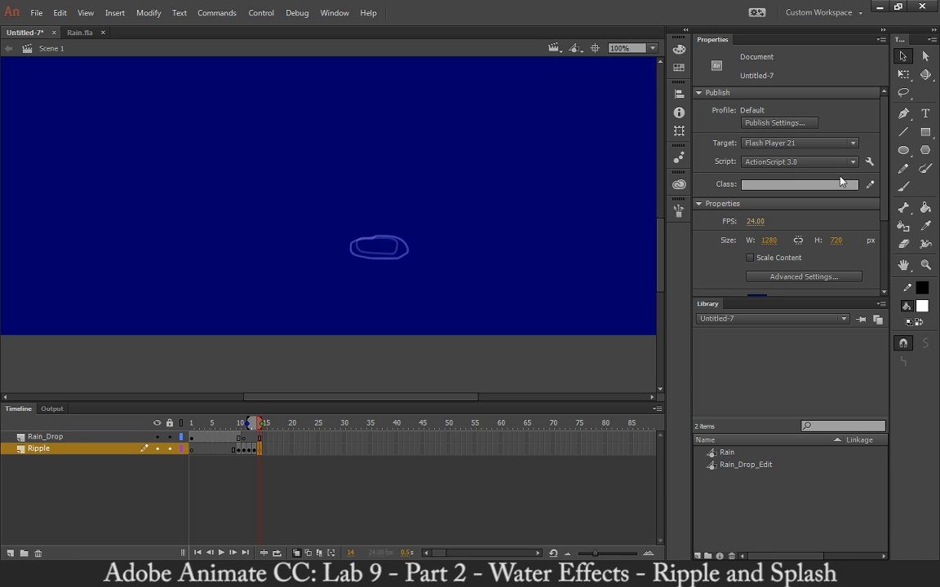
{"action": "left_click", "coordinate": [903, 186]}
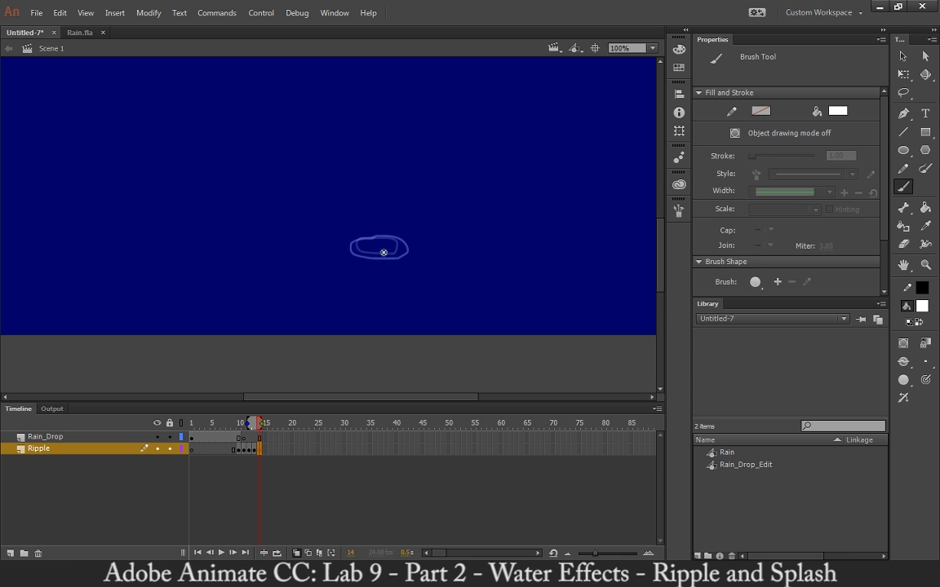
{"action": "mouse_move", "coordinate": [379, 243]}
{"action": "left_mouse_down"}
{"action": "mouse_move", "coordinate": [345, 245]}
{"action": "mouse_move", "coordinate": [350, 260]}
{"action": "mouse_move", "coordinate": [369, 239]}
{"action": "mouse_move", "coordinate": [345, 243]}
{"action": "mouse_move", "coordinate": [348, 261]}
{"action": "mouse_move", "coordinate": [395, 268]}
{"action": "mouse_move", "coordinate": [409, 261]}
{"action": "mouse_move", "coordinate": [383, 237]}
{"action": "left_mouse_up"}
{"action": "key", "text": "ctrl+z"}
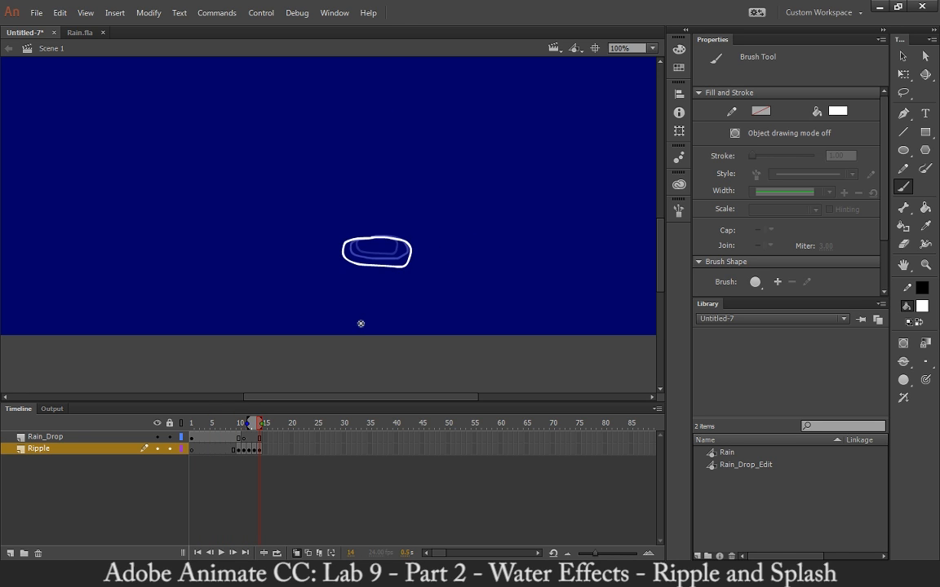
Step: Test the movie, then replace the ring on frame 14 with a freshly painted one around the onion-skinned outlines
{"action": "key", "text": "ctrl+Return"}
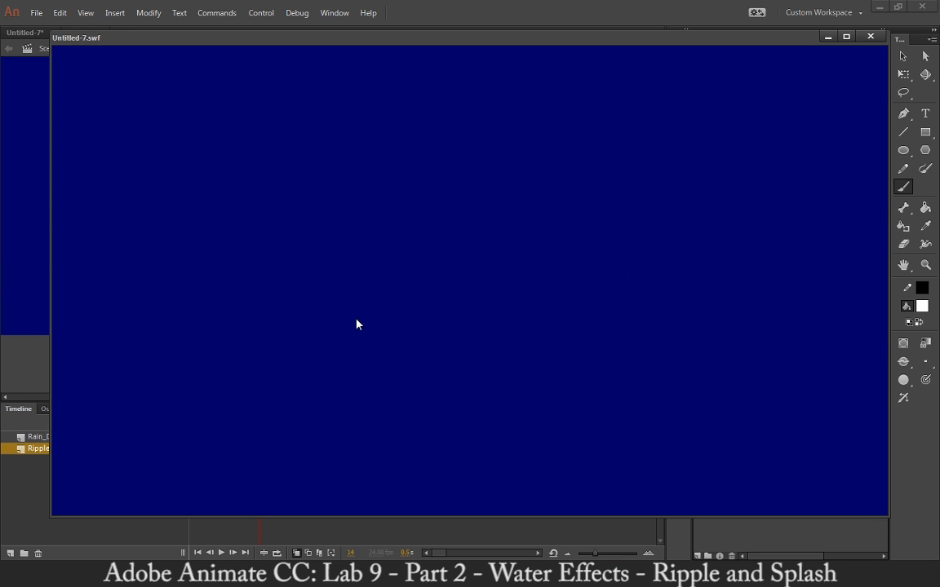
{"action": "left_click", "coordinate": [869, 36]}
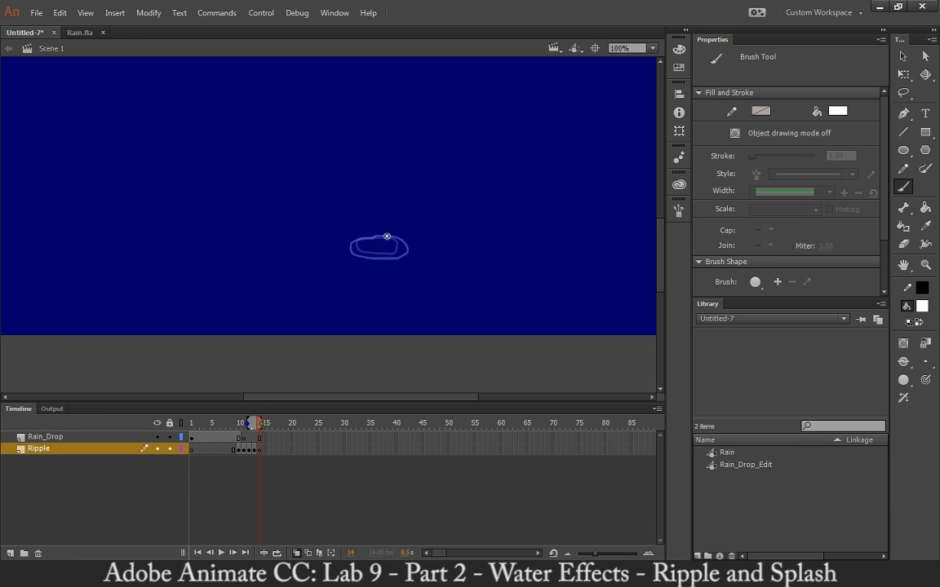
{"action": "mouse_move", "coordinate": [387, 242]}
{"action": "left_mouse_down"}
{"action": "mouse_move", "coordinate": [353, 237]}
{"action": "mouse_move", "coordinate": [346, 246]}
{"action": "mouse_move", "coordinate": [379, 269]}
{"action": "mouse_move", "coordinate": [411, 267]}
{"action": "mouse_move", "coordinate": [415, 256]}
{"action": "mouse_move", "coordinate": [393, 239]}
{"action": "mouse_move", "coordinate": [412, 253]}
{"action": "mouse_move", "coordinate": [414, 267]}
{"action": "mouse_move", "coordinate": [403, 270]}
{"action": "left_mouse_up"}
{"action": "key", "text": "ctrl+z"}
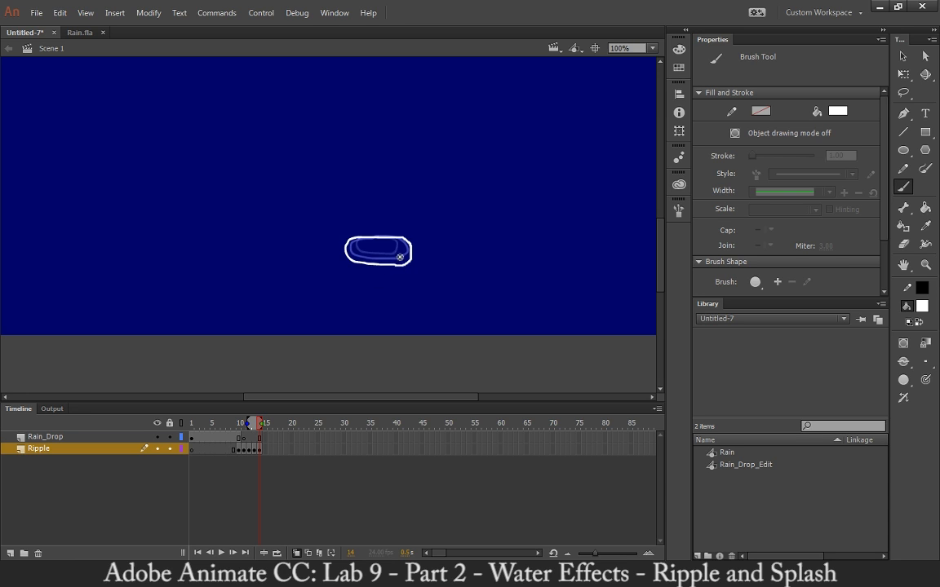
Step: Add blank keyframes at frames 15 and 16 of the Ripple layer and paint a progressively larger dashed white ring on each
{"action": "key", "text": "F7"}
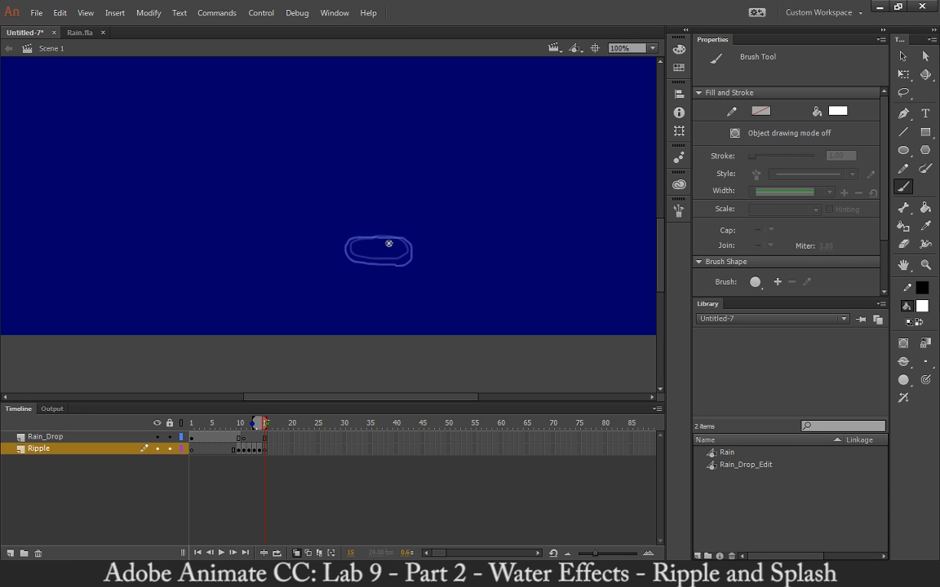
{"action": "mouse_move", "coordinate": [391, 242]}
{"action": "left_mouse_down"}
{"action": "mouse_move", "coordinate": [346, 237]}
{"action": "mouse_move", "coordinate": [333, 244]}
{"action": "mouse_move", "coordinate": [334, 257]}
{"action": "mouse_move", "coordinate": [348, 269]}
{"action": "mouse_move", "coordinate": [413, 272]}
{"action": "mouse_move", "coordinate": [419, 262]}
{"action": "mouse_move", "coordinate": [404, 238]}
{"action": "mouse_move", "coordinate": [345, 242]}
{"action": "mouse_move", "coordinate": [336, 256]}
{"action": "mouse_move", "coordinate": [382, 275]}
{"action": "mouse_move", "coordinate": [417, 267]}
{"action": "left_mouse_up"}
{"action": "key", "text": "ctrl+z"}
{"action": "key", "text": "ctrl+z"}
{"action": "left_click", "coordinate": [420, 256]}
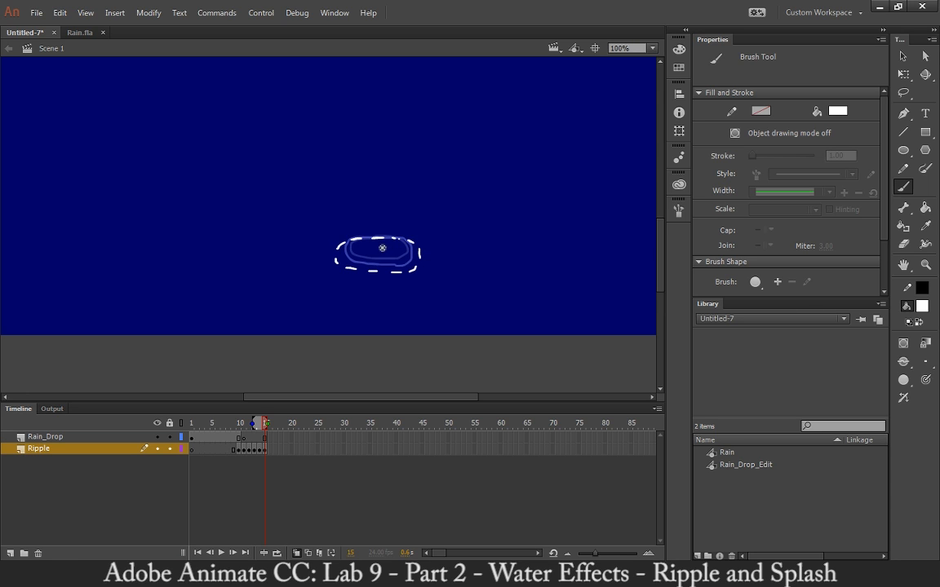
{"action": "key", "text": "F7"}
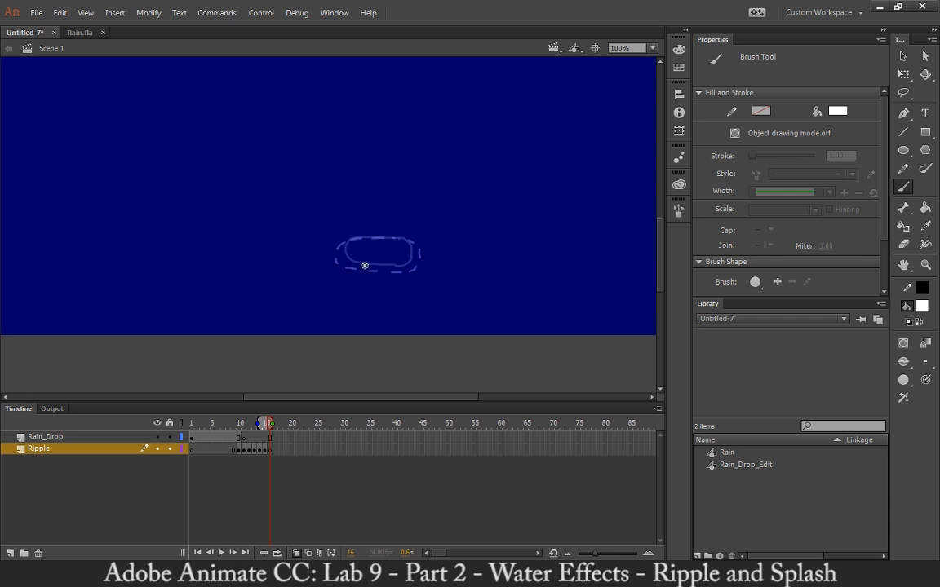
{"action": "mouse_move", "coordinate": [375, 237]}
{"action": "left_mouse_down"}
{"action": "mouse_move", "coordinate": [331, 253]}
{"action": "mouse_move", "coordinate": [336, 273]}
{"action": "mouse_move", "coordinate": [356, 287]}
{"action": "mouse_move", "coordinate": [401, 289]}
{"action": "mouse_move", "coordinate": [422, 287]}
{"action": "mouse_move", "coordinate": [435, 269]}
{"action": "mouse_move", "coordinate": [395, 239]}
{"action": "left_mouse_up"}
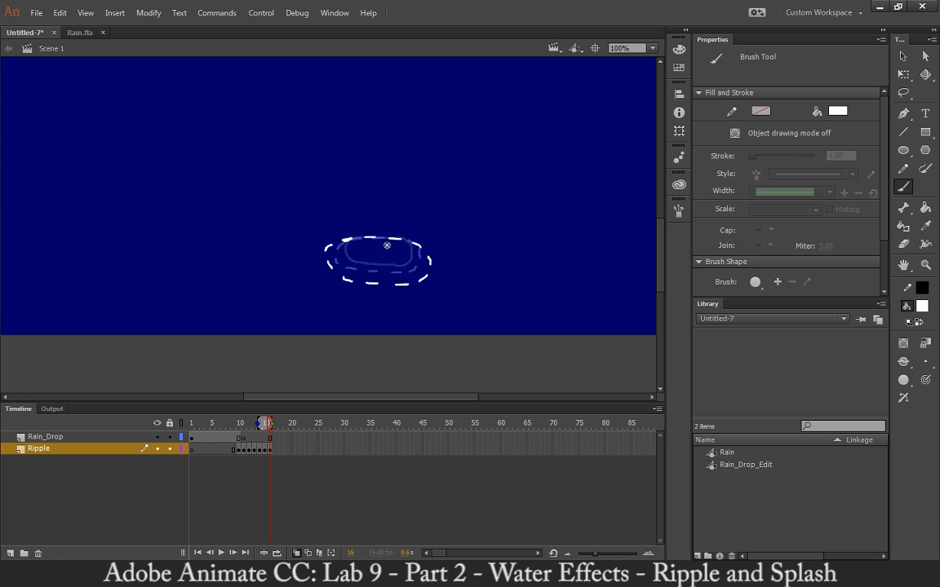
Step: Insert a blank keyframe at frame 17 of the Ripple layer and paint a wider ring of alternating short dashes and dots
{"action": "key", "text": "F7"}
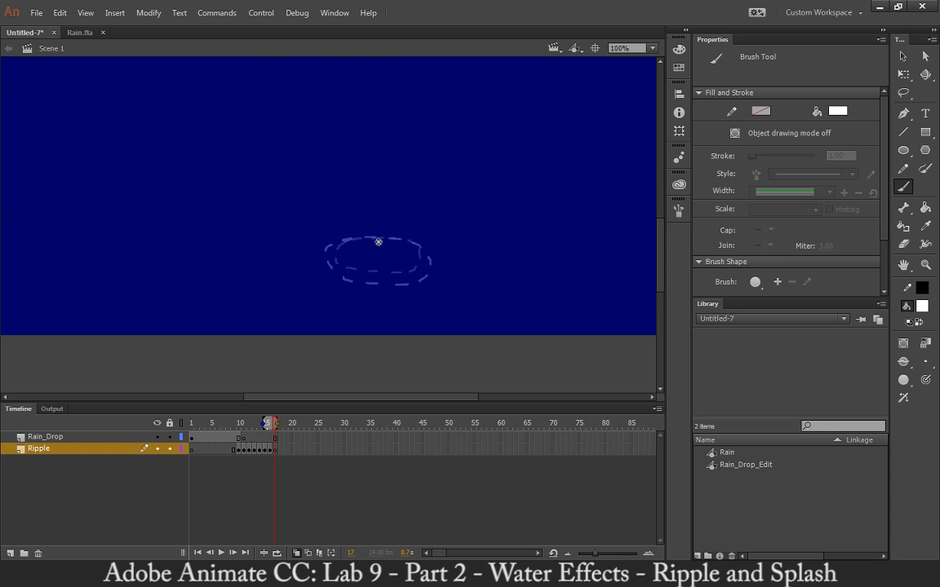
{"action": "mouse_move", "coordinate": [349, 238]}
{"action": "left_mouse_down"}
{"action": "mouse_move", "coordinate": [322, 255]}
{"action": "mouse_move", "coordinate": [326, 274]}
{"action": "mouse_move", "coordinate": [406, 291]}
{"action": "left_mouse_up"}
{"action": "left_click", "coordinate": [317, 266]}
{"action": "left_click", "coordinate": [381, 292]}
{"action": "left_click", "coordinate": [415, 289]}
{"action": "left_click", "coordinate": [431, 279]}
{"action": "left_click_drag", "start_coordinate": [436, 266], "coordinate": [423, 245]}
{"action": "left_click", "coordinate": [414, 242]}
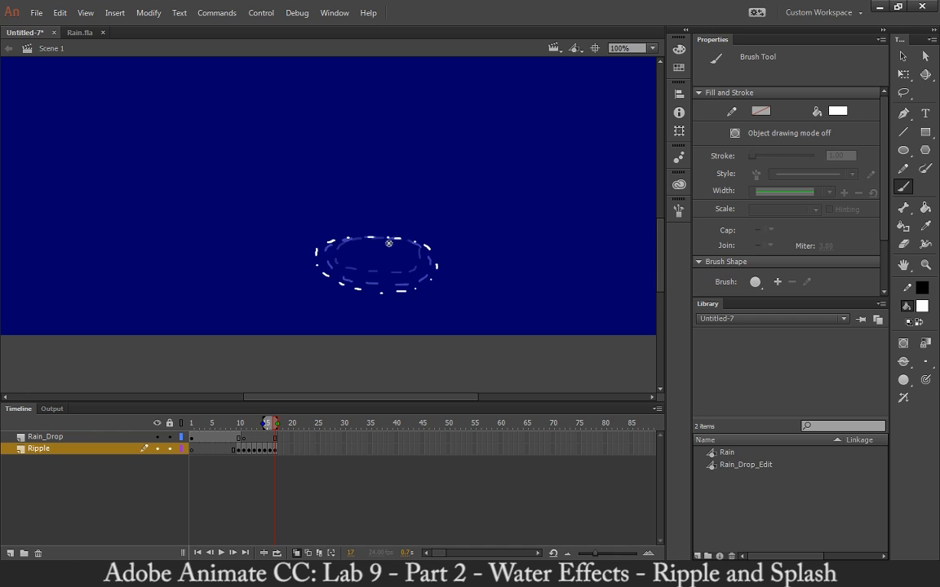
Step: Insert a blank keyframe at frame 18 of the Ripple layer and paint a larger, fainter ring of small dashes and dots
{"action": "key", "text": "F7"}
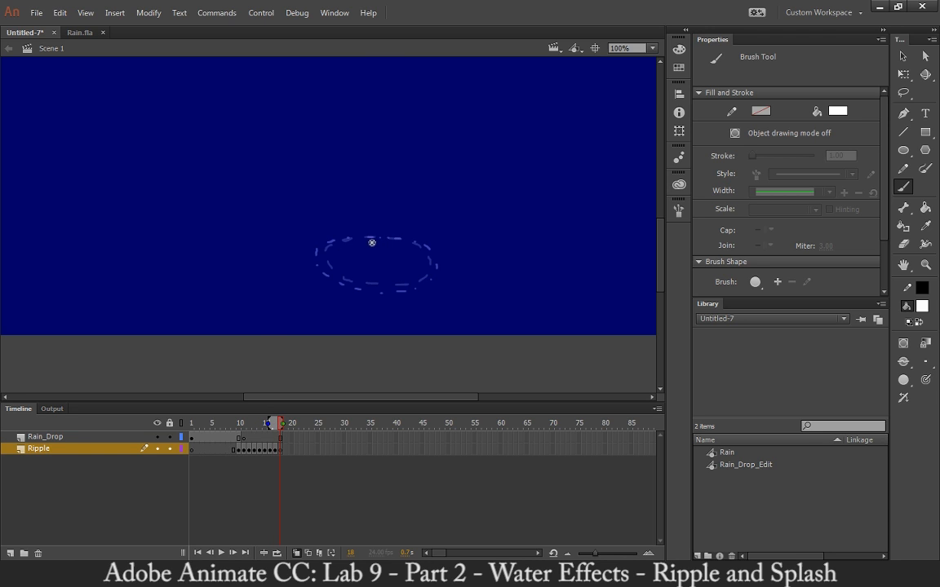
{"action": "mouse_move", "coordinate": [372, 243]}
{"action": "left_mouse_down"}
{"action": "mouse_move", "coordinate": [311, 255]}
{"action": "mouse_move", "coordinate": [310, 267]}
{"action": "mouse_move", "coordinate": [350, 296]}
{"action": "mouse_move", "coordinate": [419, 302]}
{"action": "mouse_move", "coordinate": [441, 288]}
{"action": "left_mouse_up"}
{"action": "left_click", "coordinate": [436, 283]}
{"action": "left_click", "coordinate": [438, 272]}
{"action": "left_click", "coordinate": [433, 254]}
{"action": "left_click", "coordinate": [419, 244]}
{"action": "left_click", "coordinate": [399, 239]}
Step: Insert a blank keyframe at frame 19 of the Ripple layer and paint the widest ring entirely from small, spaced white dots
{"action": "key", "text": "F7"}
{"action": "left_click", "coordinate": [355, 237]}
{"action": "left_click", "coordinate": [339, 237]}
{"action": "left_click", "coordinate": [327, 239]}
{"action": "left_click", "coordinate": [312, 245]}
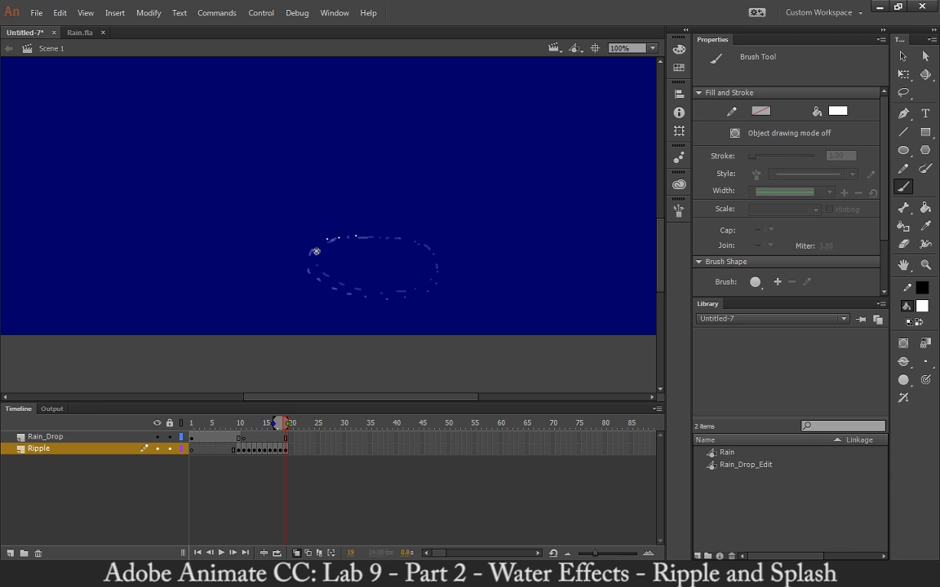
{"action": "left_click", "coordinate": [301, 257]}
{"action": "left_click", "coordinate": [300, 269]}
{"action": "left_click", "coordinate": [305, 283]}
{"action": "left_click", "coordinate": [319, 295]}
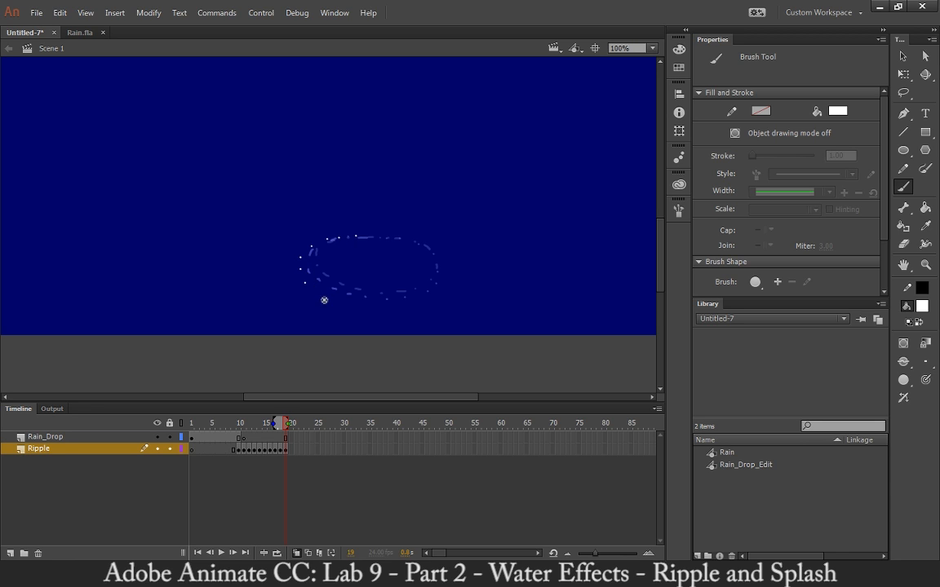
{"action": "left_click", "coordinate": [334, 301]}
{"action": "left_click", "coordinate": [361, 308]}
{"action": "left_click", "coordinate": [389, 308]}
{"action": "left_click", "coordinate": [412, 307]}
{"action": "left_click", "coordinate": [430, 300]}
{"action": "left_click", "coordinate": [445, 288]}
{"action": "left_click", "coordinate": [443, 270]}
{"action": "left_click", "coordinate": [441, 254]}
{"action": "left_click", "coordinate": [434, 244]}
{"action": "left_click", "coordinate": [417, 241]}
{"action": "left_click", "coordinate": [394, 237]}
{"action": "left_click", "coordinate": [378, 236]}
Step: Insert a blank keyframe at frame 20 of the Ripple layer and paint an even wider ring of sparse white dots
{"action": "key", "text": "F7"}
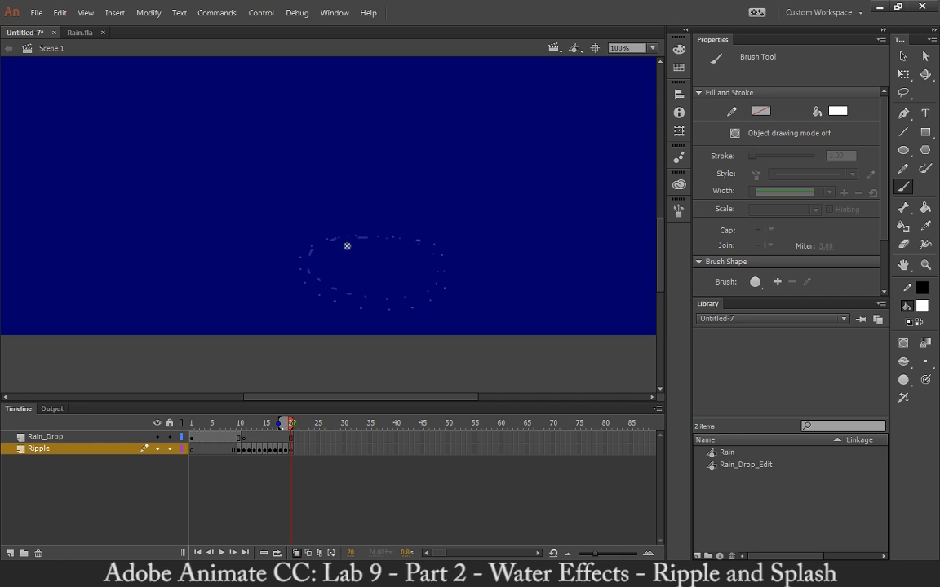
{"action": "left_click", "coordinate": [355, 237]}
{"action": "left_click", "coordinate": [303, 243]}
{"action": "left_click", "coordinate": [285, 263]}
{"action": "left_click", "coordinate": [284, 288]}
{"action": "left_click", "coordinate": [300, 310]}
{"action": "left_click", "coordinate": [329, 322]}
{"action": "left_click", "coordinate": [364, 328]}
{"action": "left_click", "coordinate": [414, 327]}
{"action": "left_click", "coordinate": [449, 314]}
{"action": "left_click", "coordinate": [465, 293]}
{"action": "left_click", "coordinate": [464, 267]}
{"action": "left_click", "coordinate": [449, 250]}
{"action": "left_click", "coordinate": [389, 240]}
Step: End the ripple with a blank keyframe at frame 21 and extend the Rain_Drop and Ripple layers to frame 40
{"action": "key", "text": "F7"}
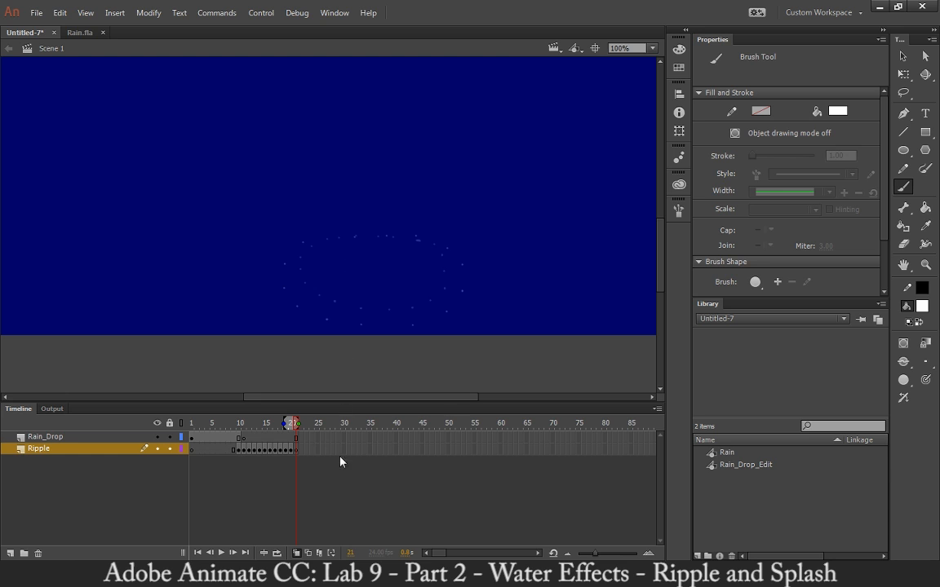
{"action": "left_click", "coordinate": [394, 448]}
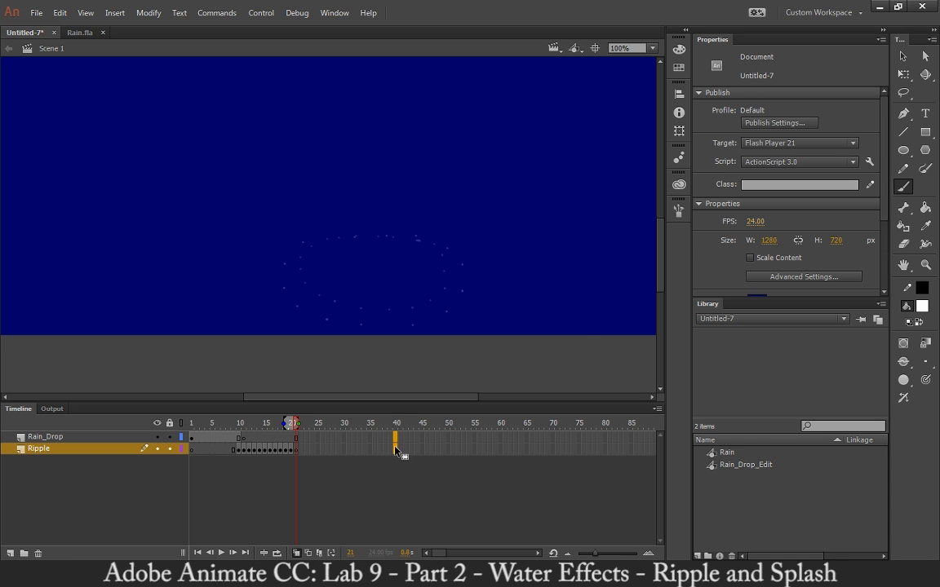
{"action": "right_click", "coordinate": [394, 448]}
{"action": "left_click", "coordinate": [435, 139]}
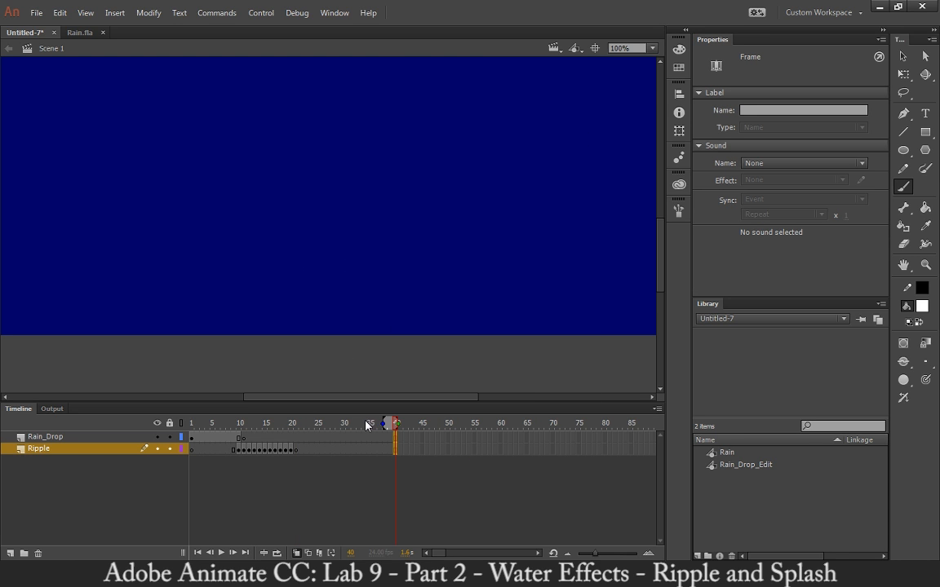
Step: Test the movie to preview the raindrop and ripple animation, and close the preview
{"action": "key", "text": "ctrl+Return"}
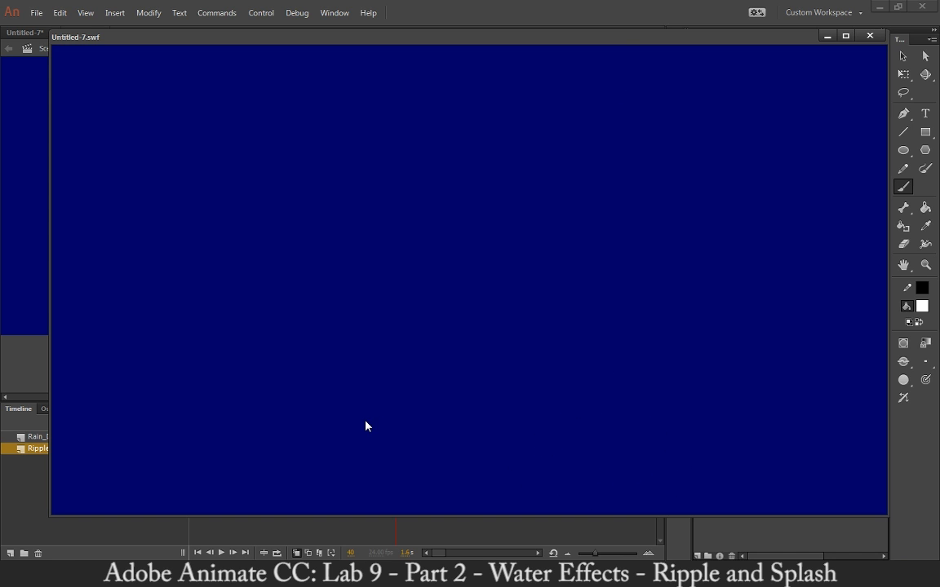
{"action": "left_click", "coordinate": [869, 36]}
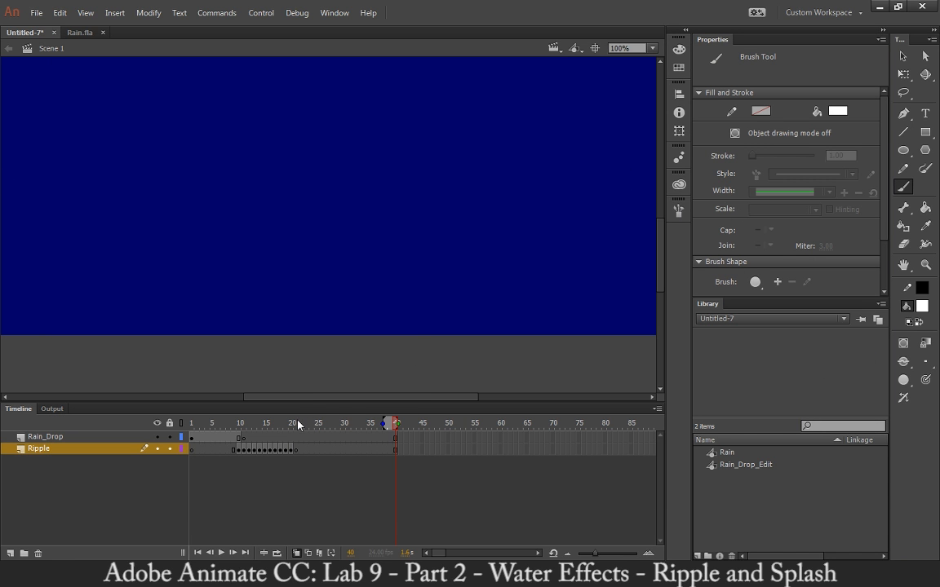
Step: Add a new layer between Rain_Drop and Ripple and name it Splash
{"action": "left_click", "coordinate": [10, 553]}
{"action": "double_click", "coordinate": [44, 449]}
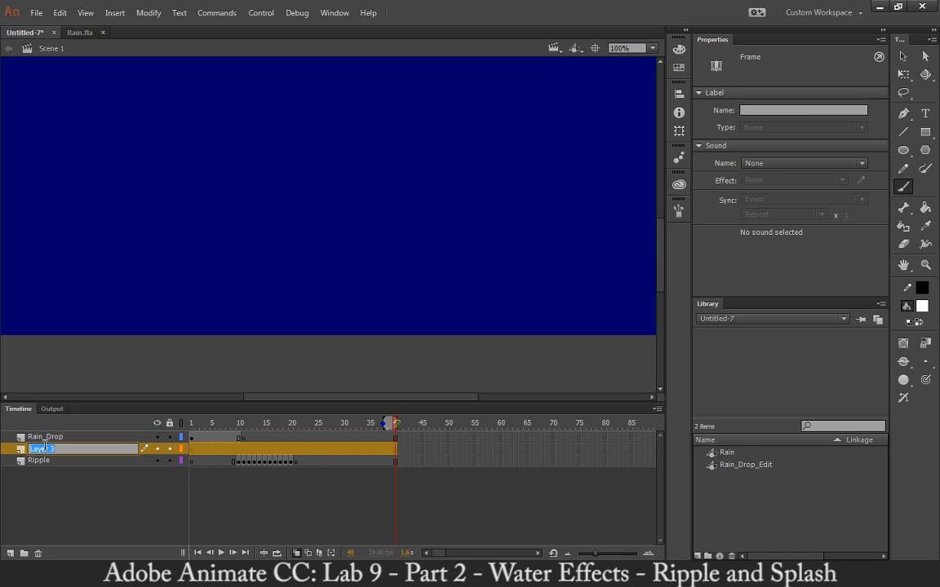
{"action": "type", "text": "Splash"}
{"action": "key", "text": "Return"}
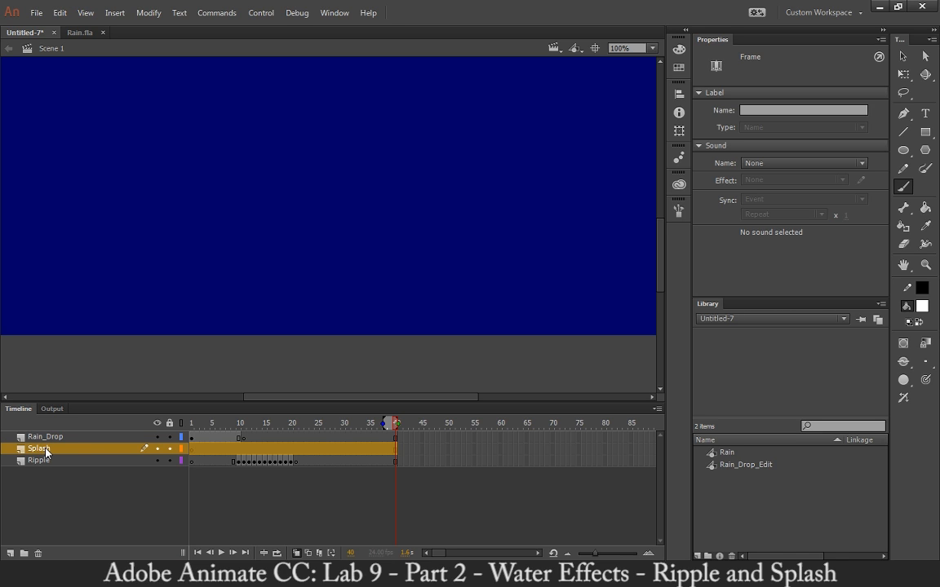
Step: Insert a blank keyframe at frame 10 of the Splash layer and try a thin splash stroke beside the raindrop
{"action": "left_click", "coordinate": [239, 449]}
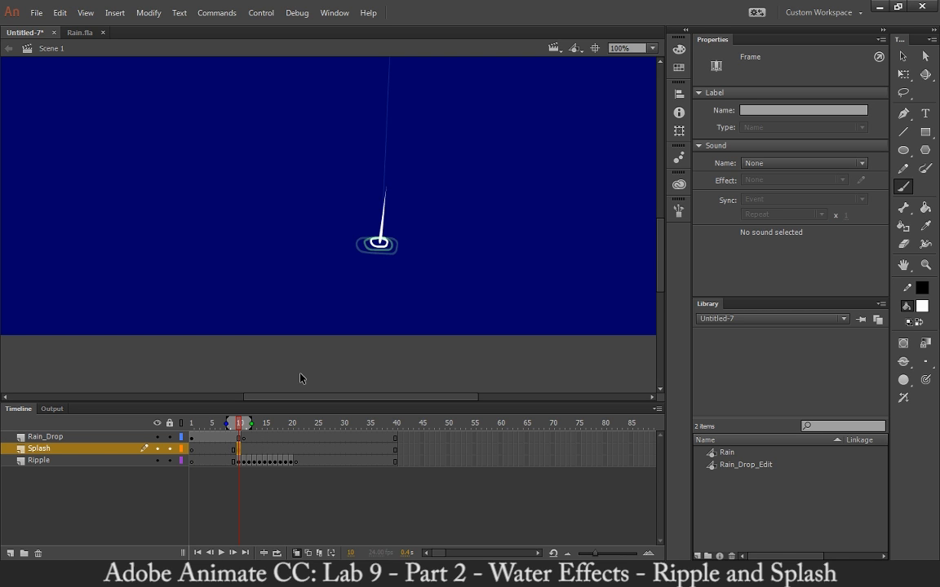
{"action": "key", "text": "ctrl+equal"}
{"action": "key", "text": "ctrl+equal"}
{"action": "left_click_drag", "start_coordinate": [432, 340], "coordinate": [384, 334]}
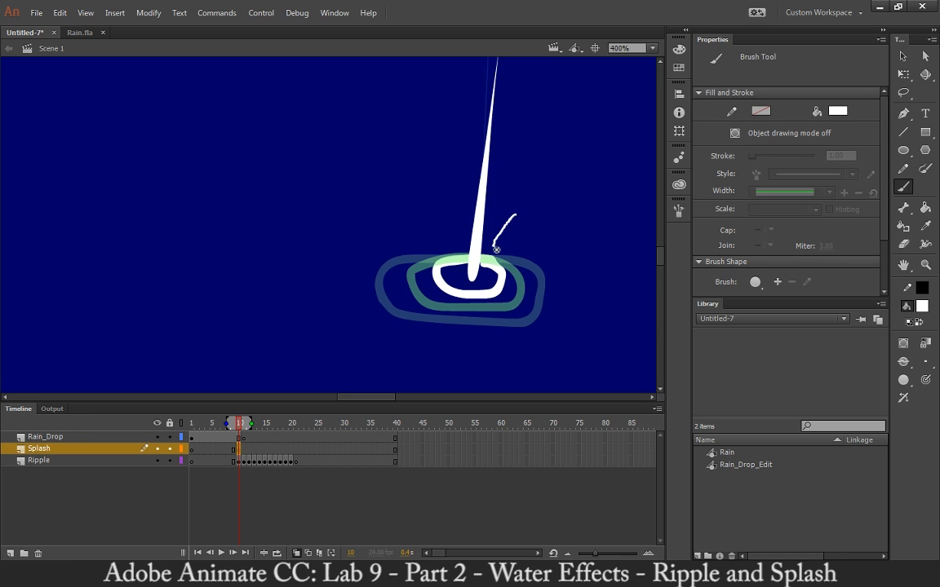
{"action": "mouse_move", "coordinate": [495, 242]}
{"action": "left_mouse_down"}
{"action": "mouse_move", "coordinate": [519, 219]}
{"action": "mouse_move", "coordinate": [506, 233]}
{"action": "left_mouse_up"}
{"action": "key", "text": "ctrl+z"}
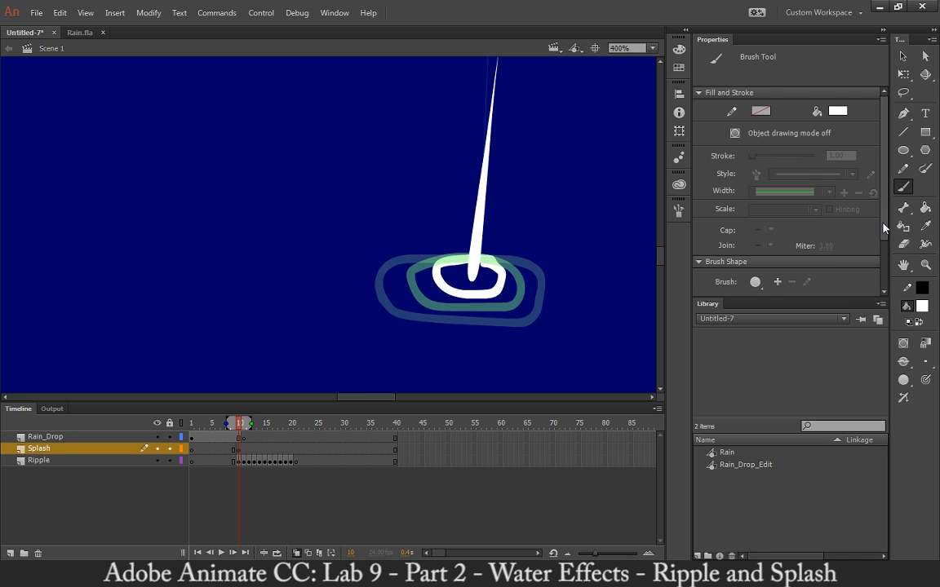
Step: Set the brush size to 8 without scaling by stage zoom and paint short splash strokes on both sides of the raindrop at frame 10
{"action": "scroll", "coordinate": [881, 244], "scroll_direction": "down", "scroll_amount": 3}
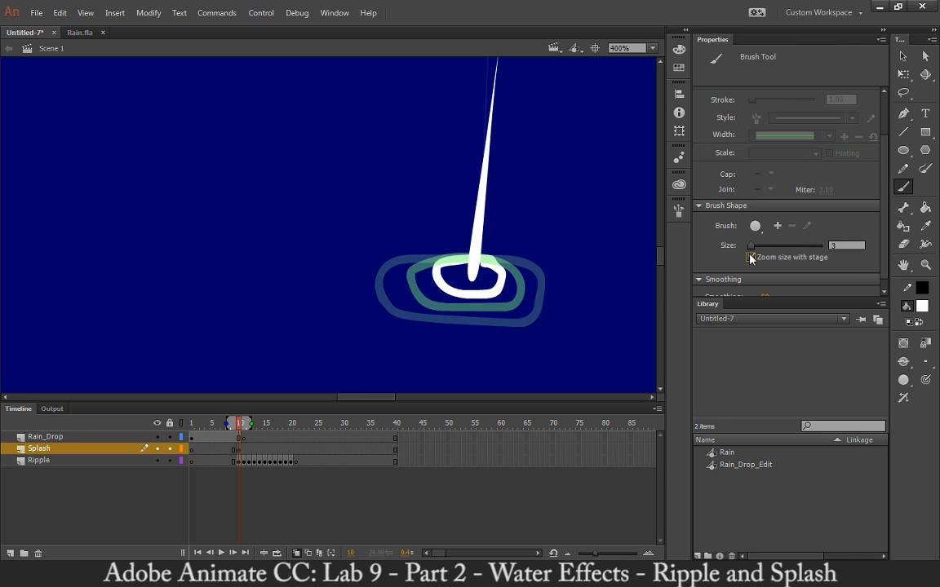
{"action": "left_click_drag", "start_coordinate": [752, 248], "coordinate": [756, 247]}
{"action": "left_click_drag", "start_coordinate": [843, 243], "coordinate": [793, 241]}
{"action": "type", "text": "8"}
{"action": "key", "text": "Return"}
{"action": "left_click_drag", "start_coordinate": [481, 275], "coordinate": [510, 255]}
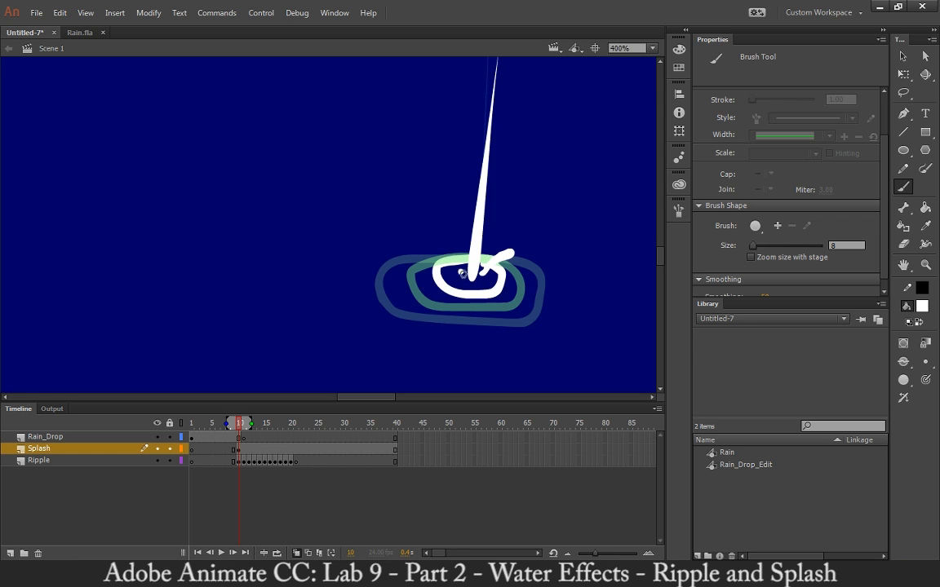
{"action": "left_click_drag", "start_coordinate": [462, 273], "coordinate": [441, 248]}
Step: Insert a blank keyframe at frame 11 of the Splash layer and paint two outward-curving strokes on each side of the impact point
{"action": "key", "text": "period"}
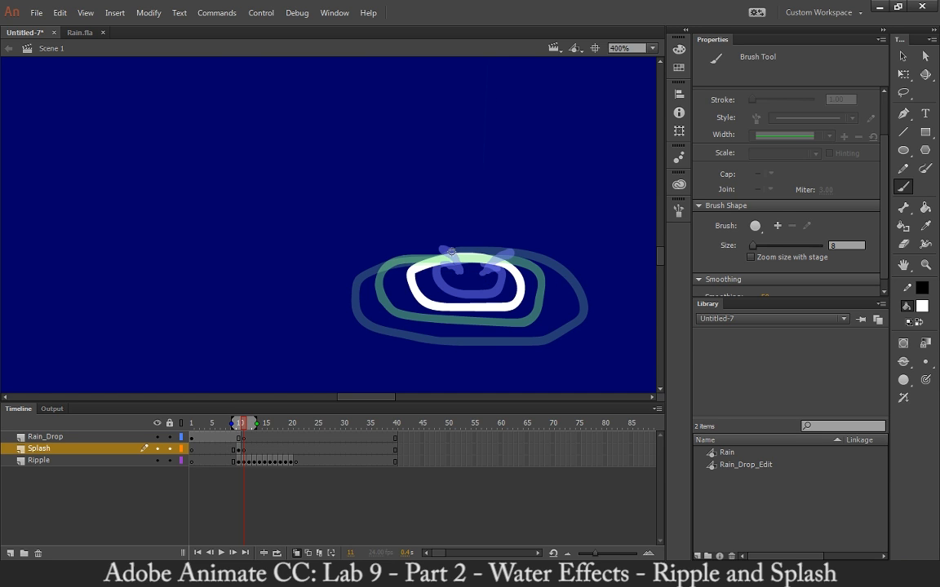
{"action": "mouse_move", "coordinate": [453, 258]}
{"action": "left_mouse_down"}
{"action": "mouse_move", "coordinate": [429, 240]}
{"action": "mouse_move", "coordinate": [449, 254]}
{"action": "left_mouse_up"}
{"action": "mouse_move", "coordinate": [440, 252]}
{"action": "left_mouse_down"}
{"action": "mouse_move", "coordinate": [420, 248]}
{"action": "mouse_move", "coordinate": [510, 247]}
{"action": "left_mouse_up"}
{"action": "key", "text": "ctrl+z"}
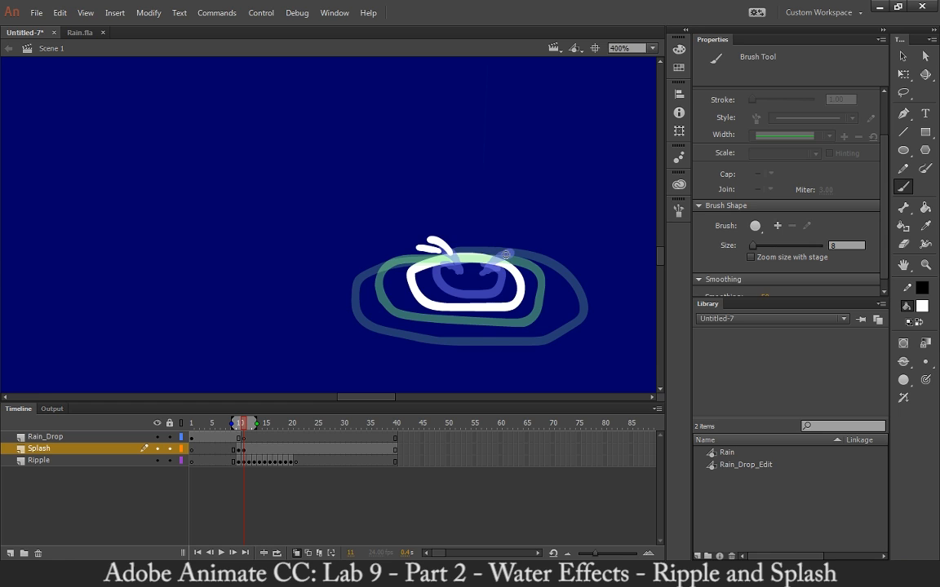
{"action": "left_click_drag", "start_coordinate": [499, 254], "coordinate": [514, 246]}
{"action": "key", "text": "ctrl+z"}
{"action": "mouse_move", "coordinate": [498, 255]}
{"action": "left_mouse_down"}
{"action": "mouse_move", "coordinate": [515, 251]}
{"action": "mouse_move", "coordinate": [508, 258]}
{"action": "left_mouse_up"}
{"action": "left_click_drag", "start_coordinate": [503, 251], "coordinate": [523, 243]}
Step: Insert a blank keyframe at frame 12 of the Splash layer and paint the splash strokes slightly higher and farther outward on both sides
{"action": "key", "text": "F7"}
{"action": "left_click_drag", "start_coordinate": [510, 246], "coordinate": [535, 233]}
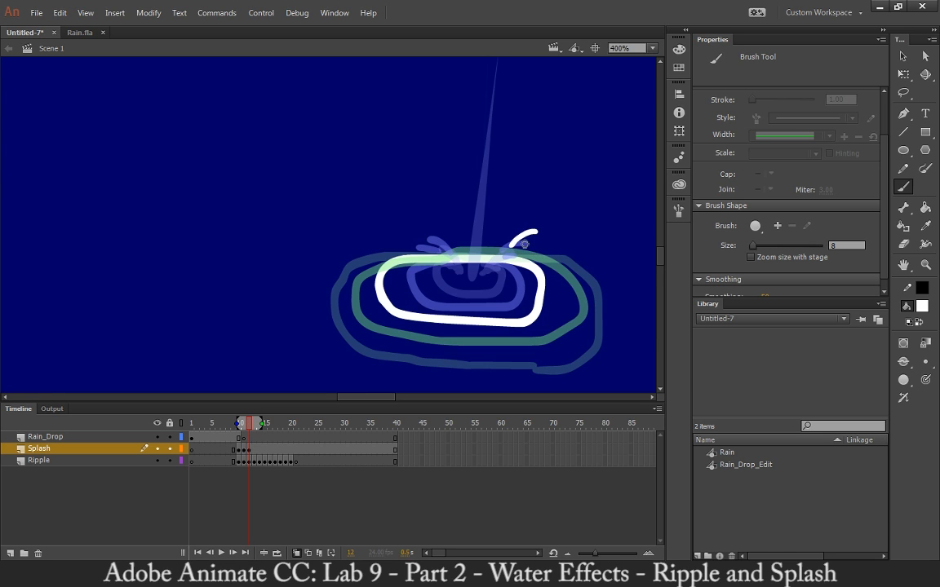
{"action": "key", "text": "ctrl+z"}
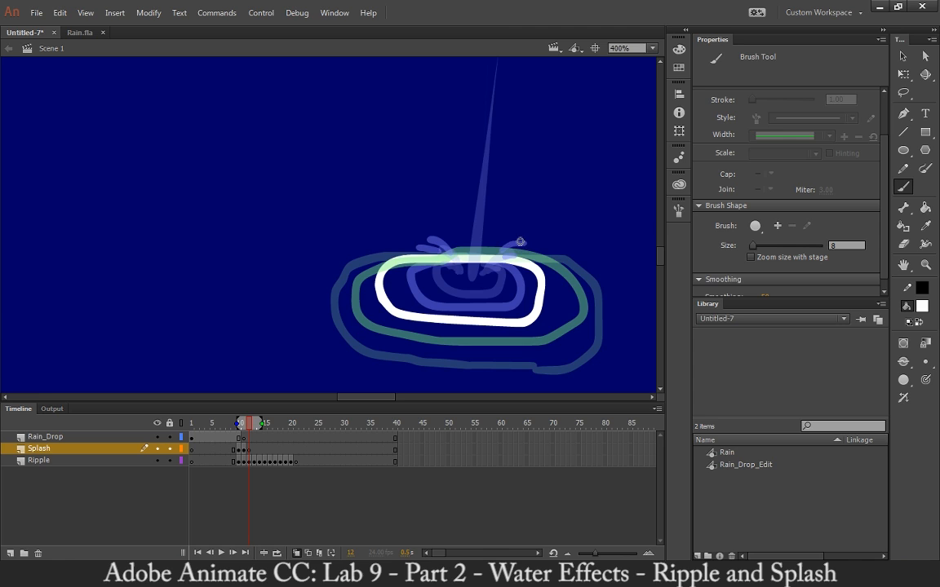
{"action": "left_click_drag", "start_coordinate": [517, 239], "coordinate": [542, 234]}
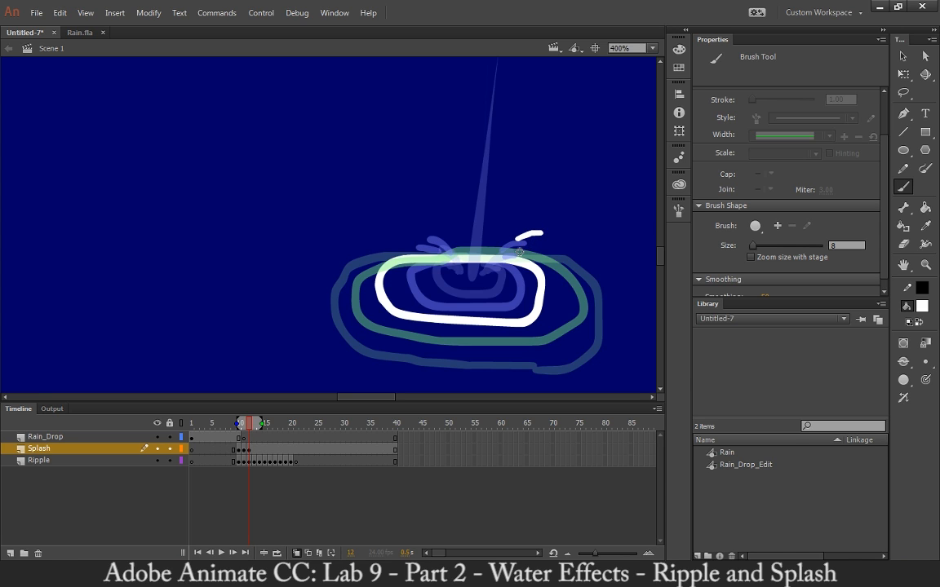
{"action": "mouse_move", "coordinate": [446, 243]}
{"action": "left_mouse_down"}
{"action": "mouse_move", "coordinate": [430, 234]}
{"action": "mouse_move", "coordinate": [404, 242]}
{"action": "left_mouse_up"}
Step: Insert a blank keyframe at frame 13 of the Splash layer and paint flatter splash strokes at the peak of each side's arc
{"action": "key", "text": "period"}
{"action": "mouse_move", "coordinate": [539, 227]}
{"action": "left_mouse_down"}
{"action": "mouse_move", "coordinate": [562, 225]}
{"action": "mouse_move", "coordinate": [553, 235]}
{"action": "left_mouse_up"}
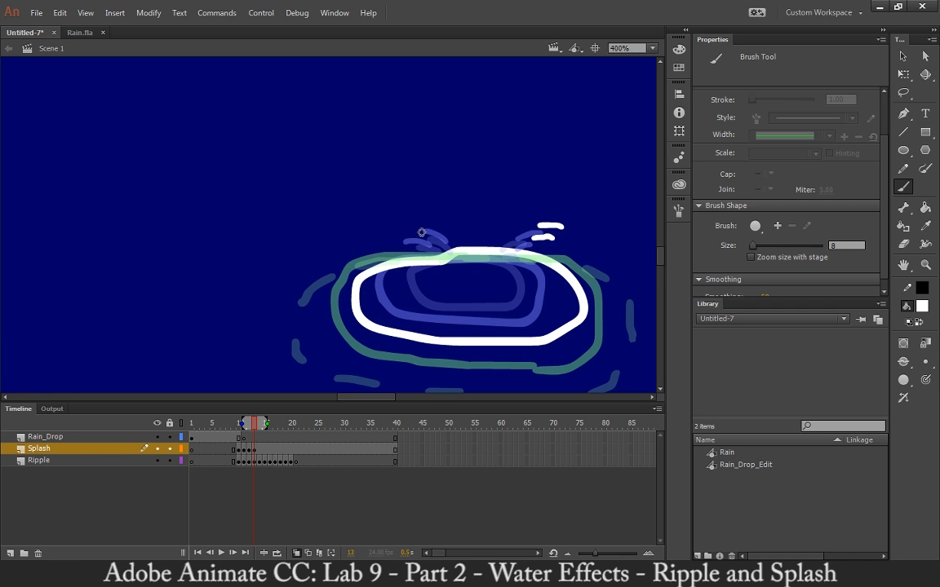
{"action": "mouse_move", "coordinate": [422, 229]}
{"action": "left_mouse_down"}
{"action": "mouse_move", "coordinate": [396, 223]}
{"action": "mouse_move", "coordinate": [415, 221]}
{"action": "mouse_move", "coordinate": [407, 221]}
{"action": "mouse_move", "coordinate": [400, 238]}
{"action": "mouse_move", "coordinate": [383, 236]}
{"action": "left_mouse_up"}
{"action": "key", "text": "ctrl+z"}
{"action": "key", "text": "ctrl+z"}
Step: Insert a blank keyframe at frame 14 of the Splash layer and paint splash strokes beginning to curve downward on both sides
{"action": "key", "text": "period"}
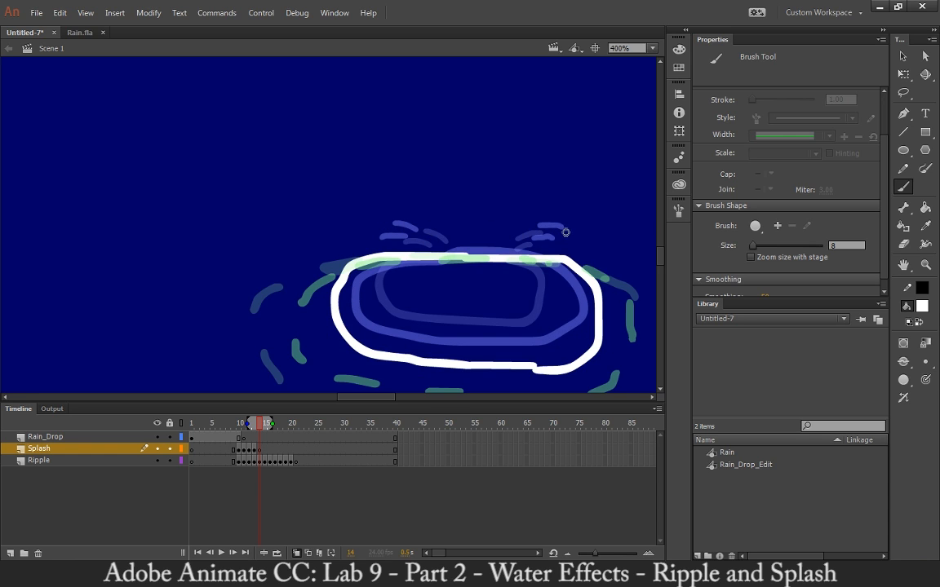
{"action": "mouse_move", "coordinate": [562, 230]}
{"action": "left_mouse_down"}
{"action": "mouse_move", "coordinate": [578, 239]}
{"action": "mouse_move", "coordinate": [570, 241]}
{"action": "left_mouse_up"}
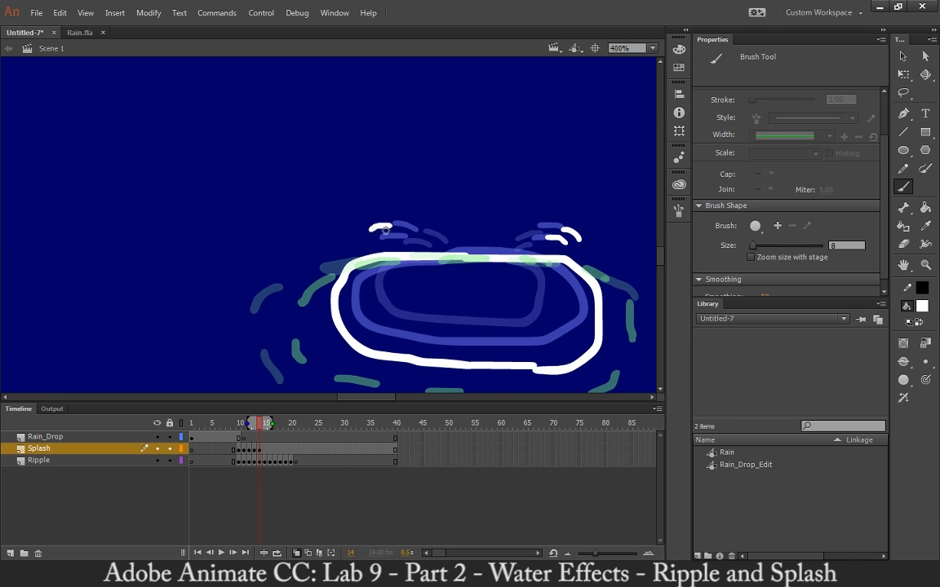
{"action": "mouse_move", "coordinate": [399, 222]}
{"action": "left_mouse_down"}
{"action": "mouse_move", "coordinate": [372, 227]}
{"action": "mouse_move", "coordinate": [381, 227]}
{"action": "mouse_move", "coordinate": [369, 244]}
{"action": "left_mouse_up"}
{"action": "key", "text": "ctrl+z"}
Step: Insert a blank keyframe at frame 15 of the Splash layer and paint steeper strokes falling outward on both sides
{"action": "key", "text": "."}
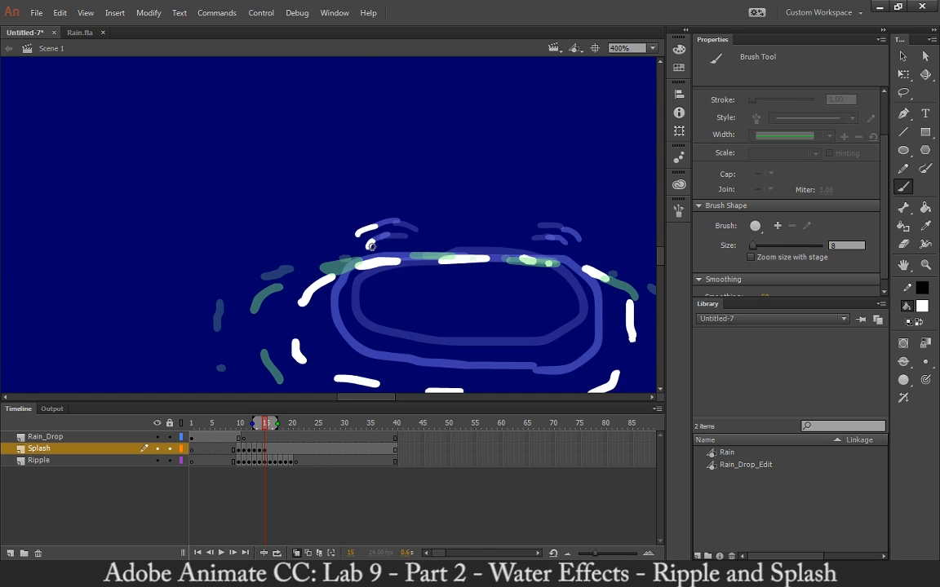
{"action": "left_click_drag", "start_coordinate": [373, 225], "coordinate": [366, 249]}
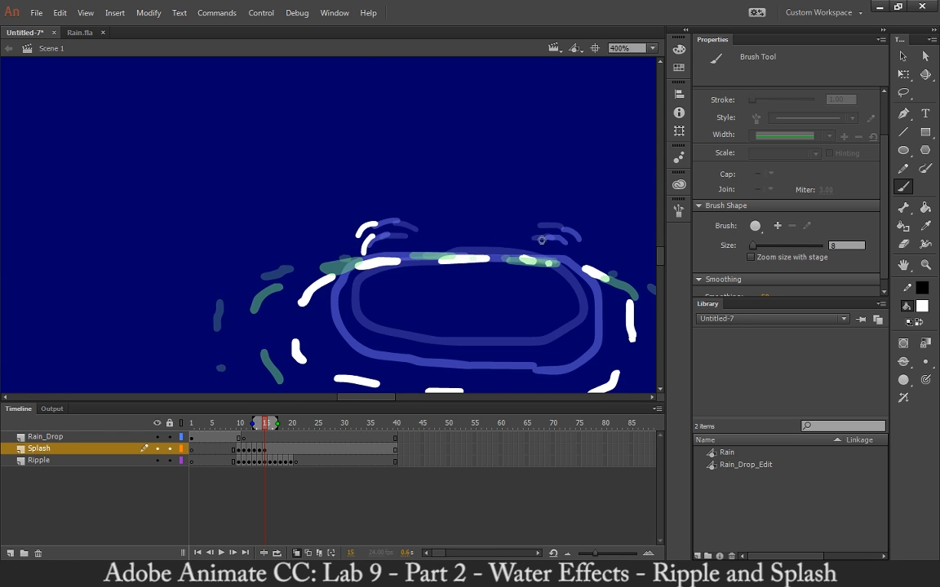
{"action": "mouse_move", "coordinate": [576, 242]}
{"action": "left_mouse_down"}
{"action": "mouse_move", "coordinate": [588, 257]}
{"action": "mouse_move", "coordinate": [573, 255]}
{"action": "left_mouse_up"}
Step: Insert a blank keyframe at frame 16 of the Splash layer and paint short, nearly vertical falling droplets on both sides
{"action": "key", "text": "F7"}
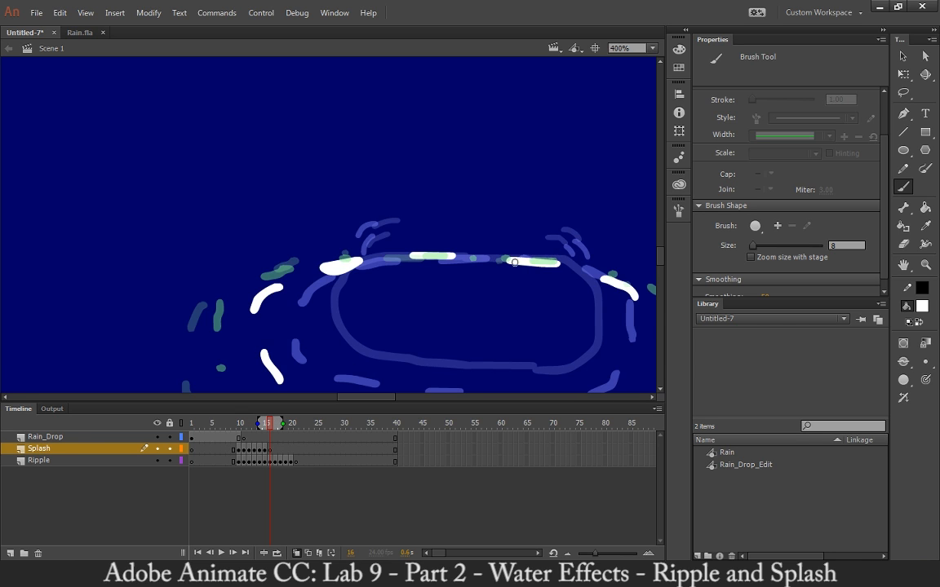
{"action": "key", "text": "ctrl+z"}
{"action": "mouse_move", "coordinate": [370, 254]}
{"action": "left_mouse_down"}
{"action": "mouse_move", "coordinate": [372, 267]}
{"action": "mouse_move", "coordinate": [357, 250]}
{"action": "left_mouse_up"}
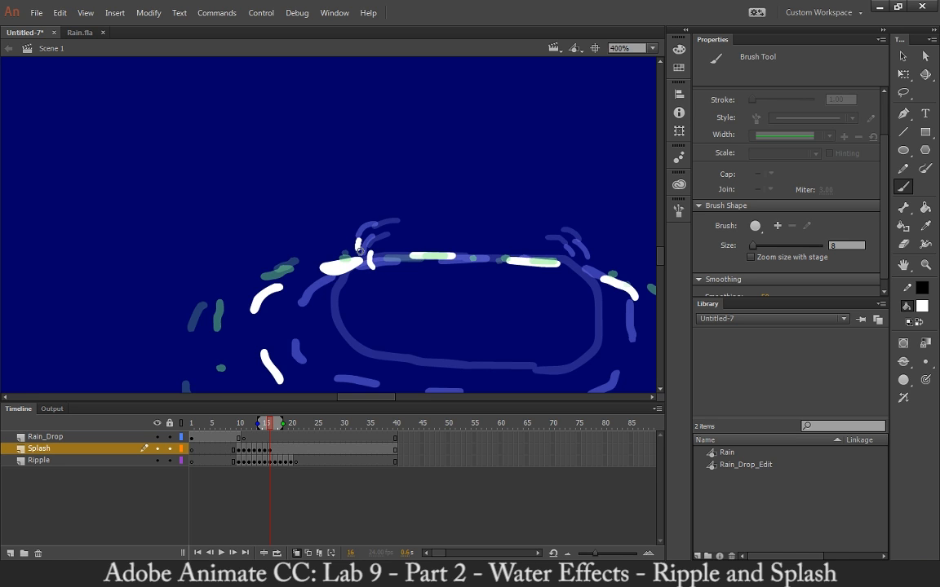
{"action": "left_click_drag", "start_coordinate": [570, 260], "coordinate": [574, 270]}
{"action": "left_click_drag", "start_coordinate": [582, 248], "coordinate": [580, 262]}
Step: Insert a blank keyframe at frame 17 of the Splash layer, paint tiny droplets reaching the water on both sides, and preview the movie
{"action": "key", "text": "period"}
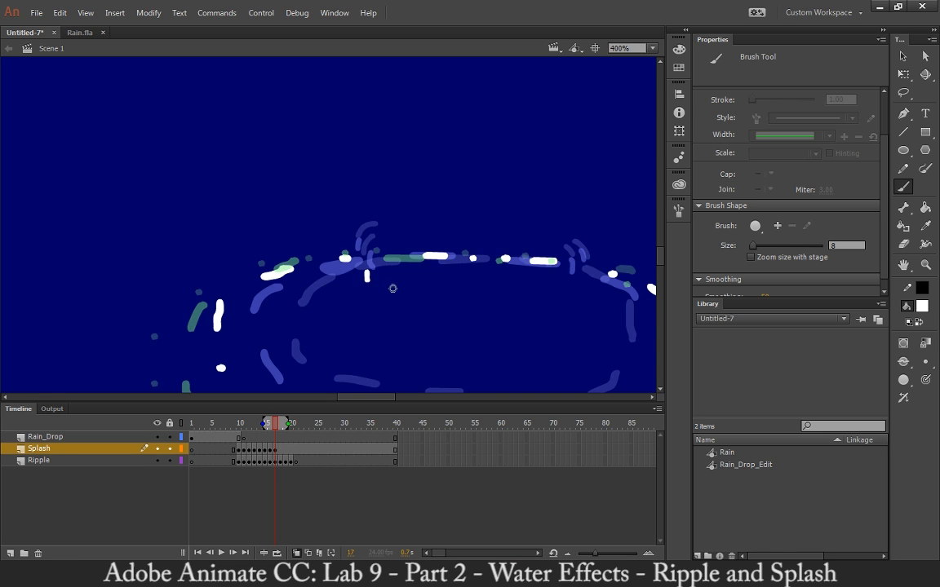
{"action": "left_click_drag", "start_coordinate": [359, 269], "coordinate": [363, 275]}
{"action": "left_click_drag", "start_coordinate": [575, 274], "coordinate": [586, 271]}
{"action": "key", "text": "ctrl+Return"}
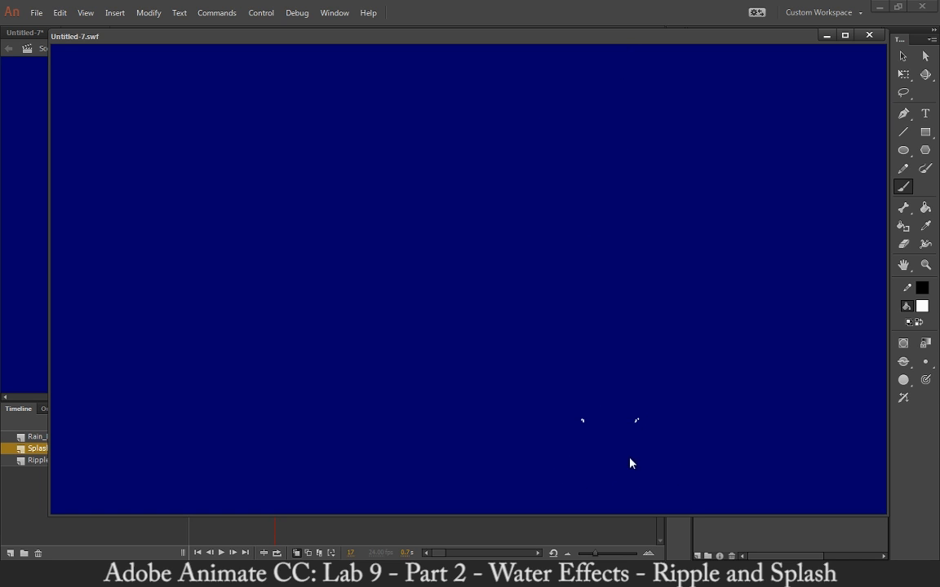
{"action": "left_click", "coordinate": [869, 35]}
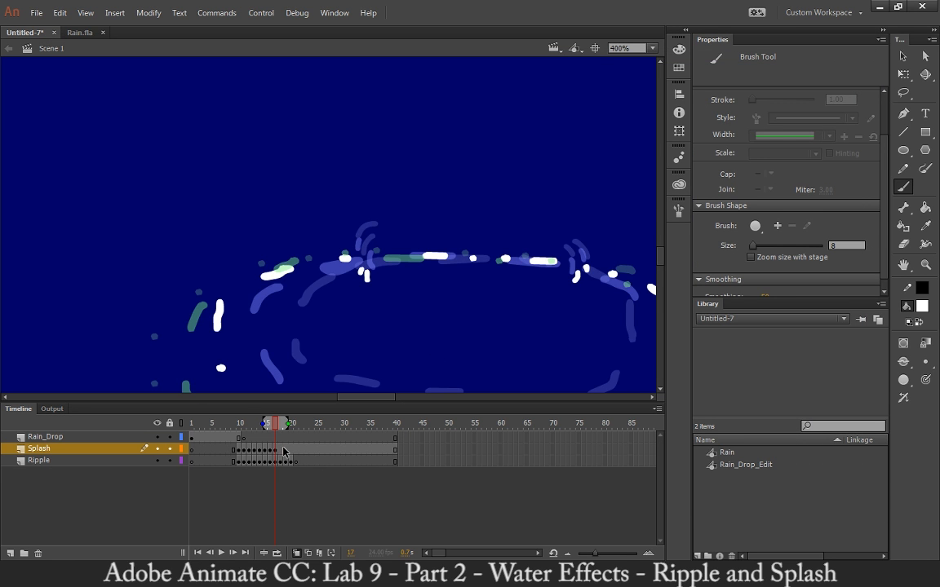
Step: End the splash with a blank keyframe at frame 18 of the Splash layer and test the movie again
{"action": "left_click", "coordinate": [280, 449]}
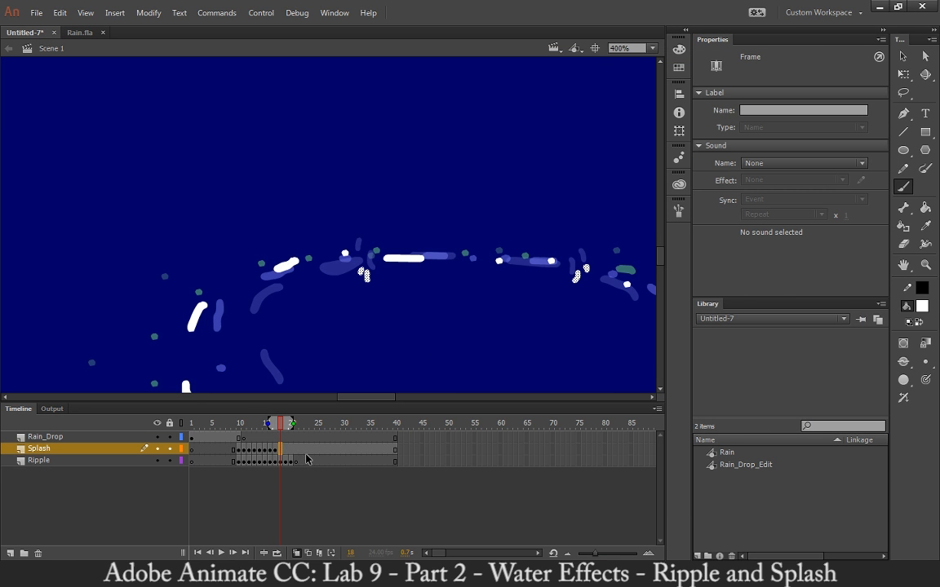
{"action": "key", "text": "F7"}
{"action": "key", "text": "ctrl+Return"}
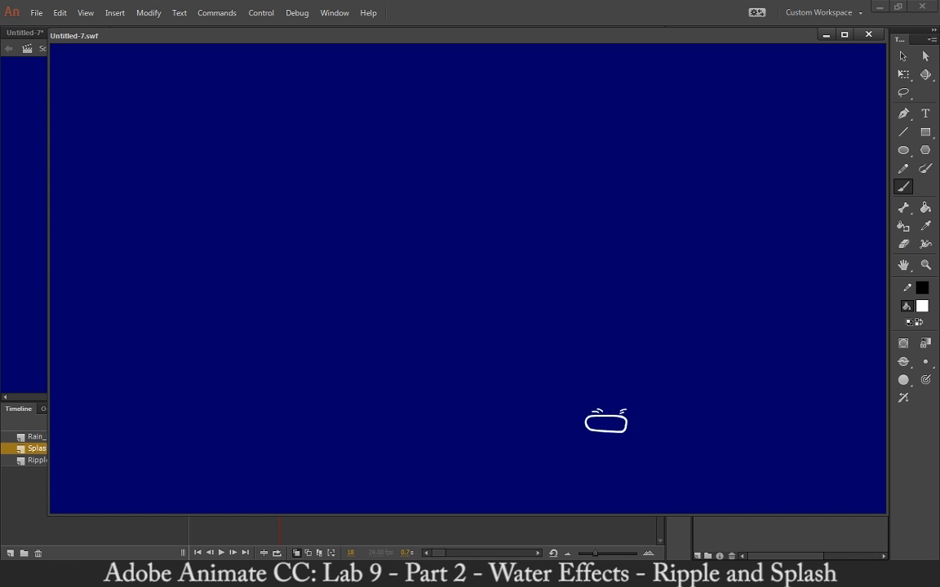
{"action": "left_click", "coordinate": [868, 34]}
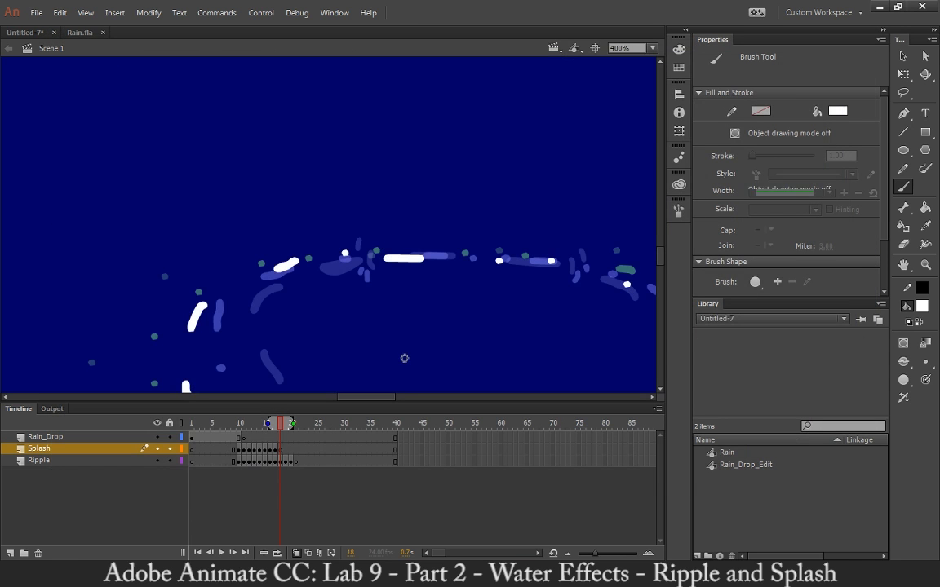
{"action": "key", "text": "ctrl+minus"}
{"action": "key", "text": "ctrl+minus"}
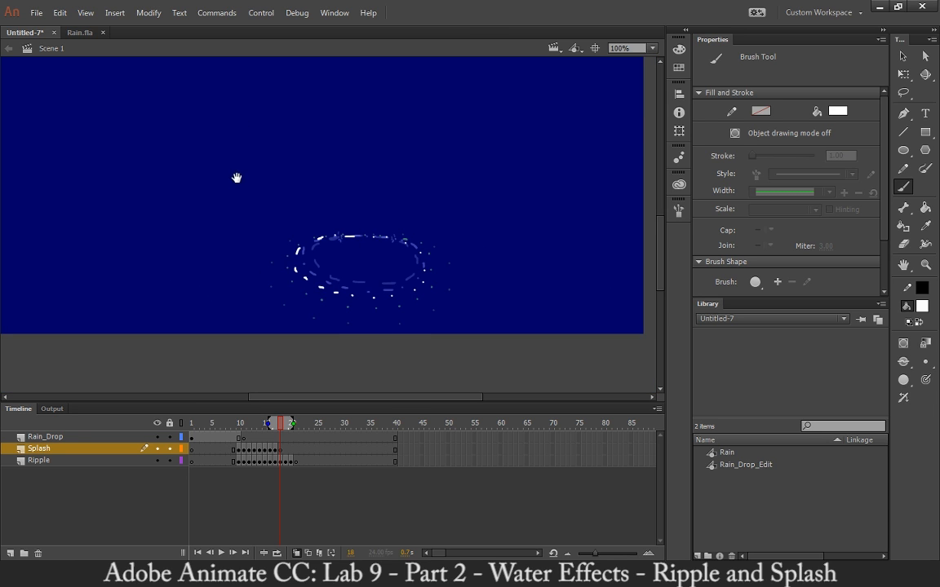
{"action": "left_click_drag", "start_coordinate": [237, 178], "coordinate": [432, 310]}
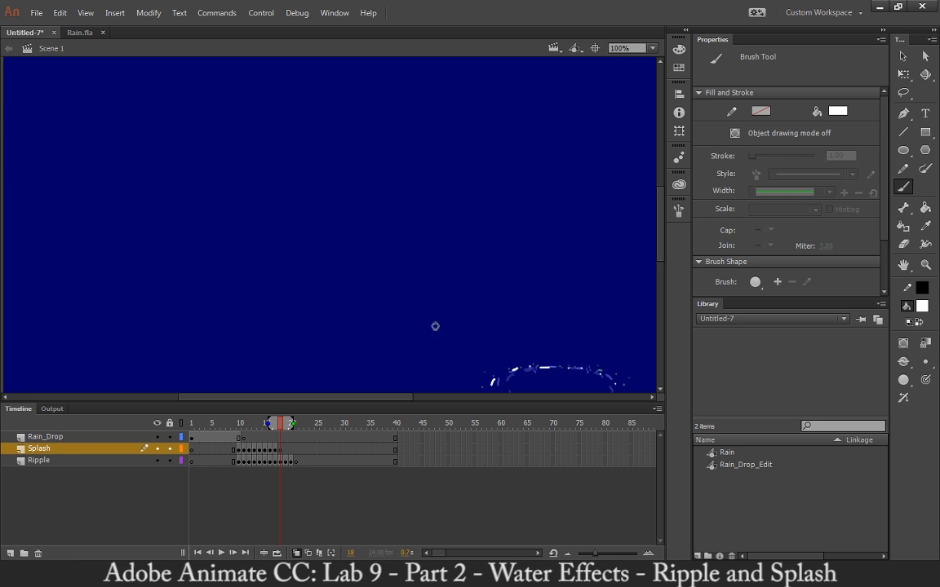
{"action": "key", "text": "ctrl+minus"}
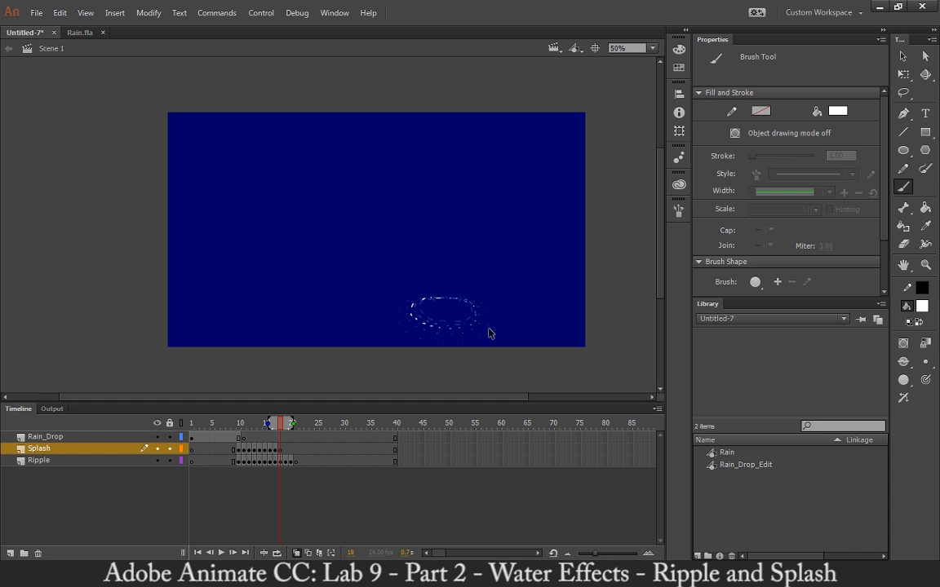
{"action": "left_click_drag", "start_coordinate": [486, 328], "coordinate": [474, 320]}
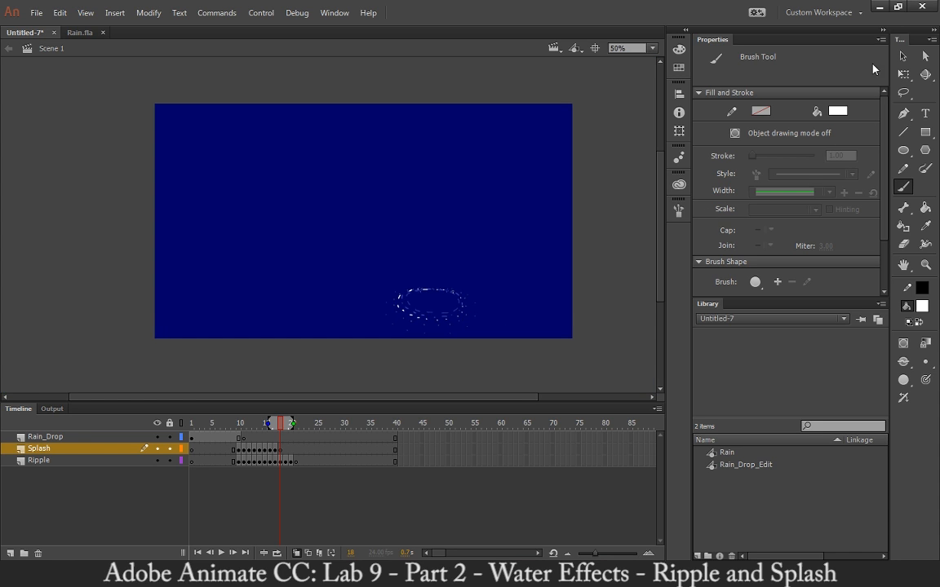
Step: Draw a tall, narrow black rectangle near the stage's left edge as a dock post and curve its bottom edge outward
{"action": "key", "text": "v"}
{"action": "key", "text": "ctrl+equal"}
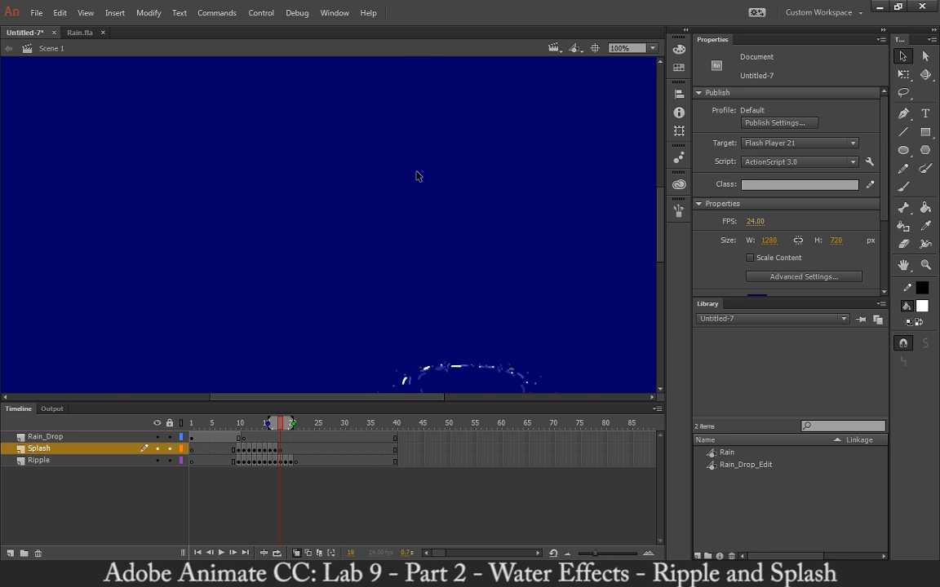
{"action": "left_click_drag", "start_coordinate": [457, 217], "coordinate": [518, 242]}
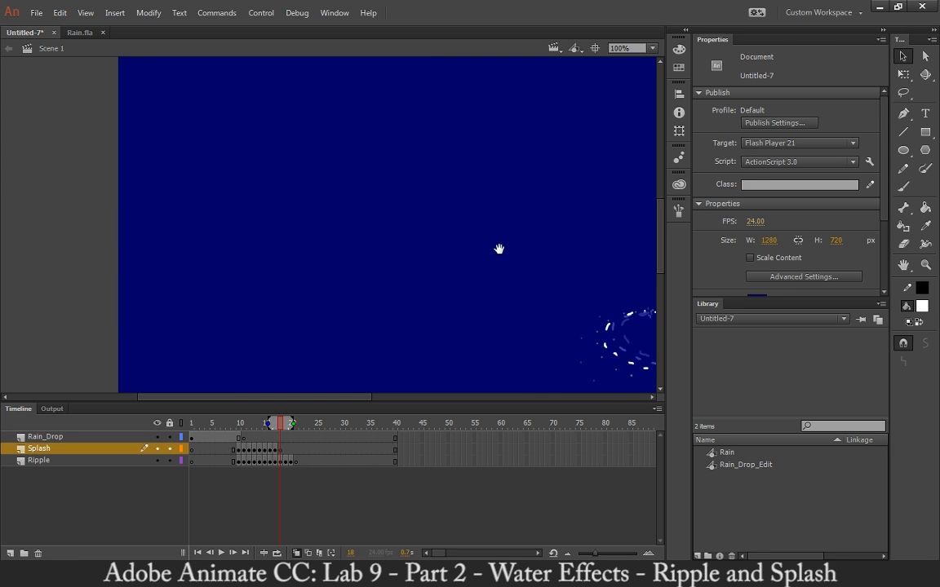
{"action": "left_click", "coordinate": [926, 132]}
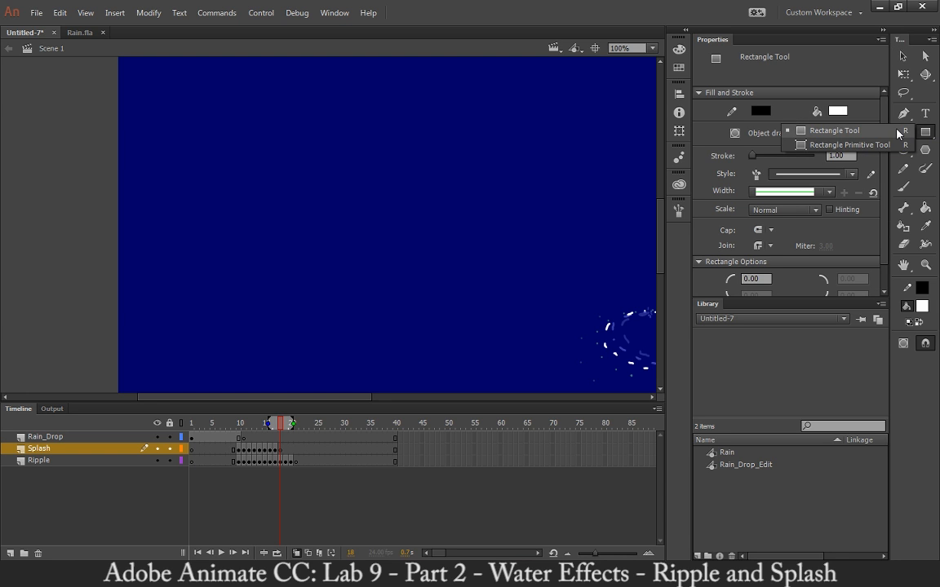
{"action": "left_click", "coordinate": [898, 133]}
{"action": "left_click", "coordinate": [921, 307]}
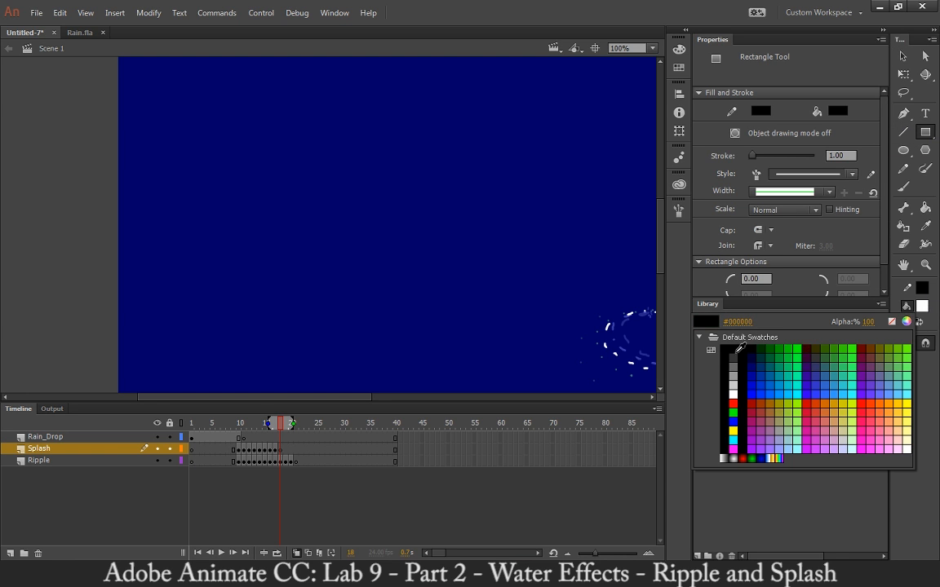
{"action": "left_click", "coordinate": [663, 314]}
{"action": "left_click_drag", "start_coordinate": [199, 145], "coordinate": [226, 328]}
{"action": "key", "text": "v"}
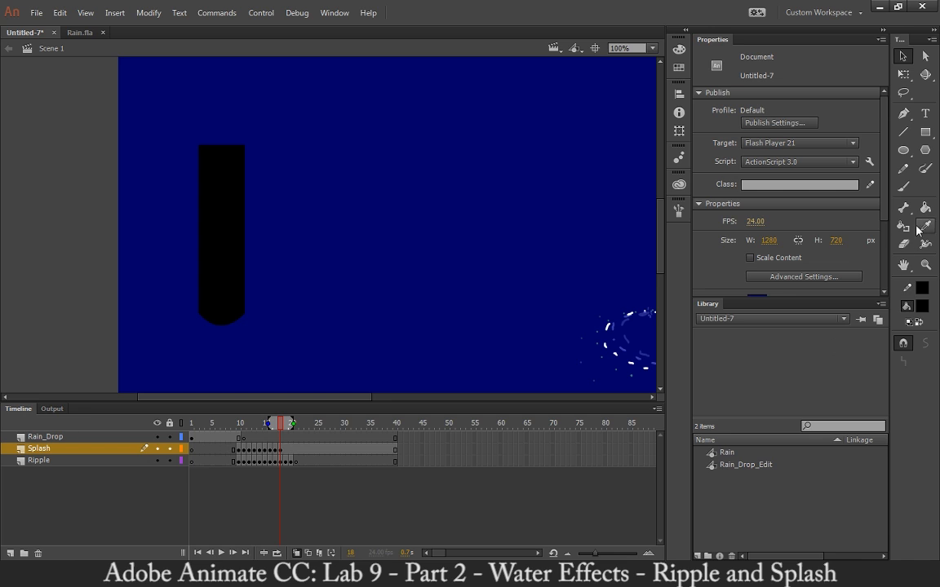
{"action": "key", "text": "r"}
Step: Try different black rectangles across the top of the post as the dock's deck
{"action": "mouse_move", "coordinate": [275, 116]}
{"action": "left_mouse_down"}
{"action": "mouse_move", "coordinate": [306, 153]}
{"action": "mouse_move", "coordinate": [186, 194]}
{"action": "mouse_move", "coordinate": [83, 180]}
{"action": "left_mouse_up"}
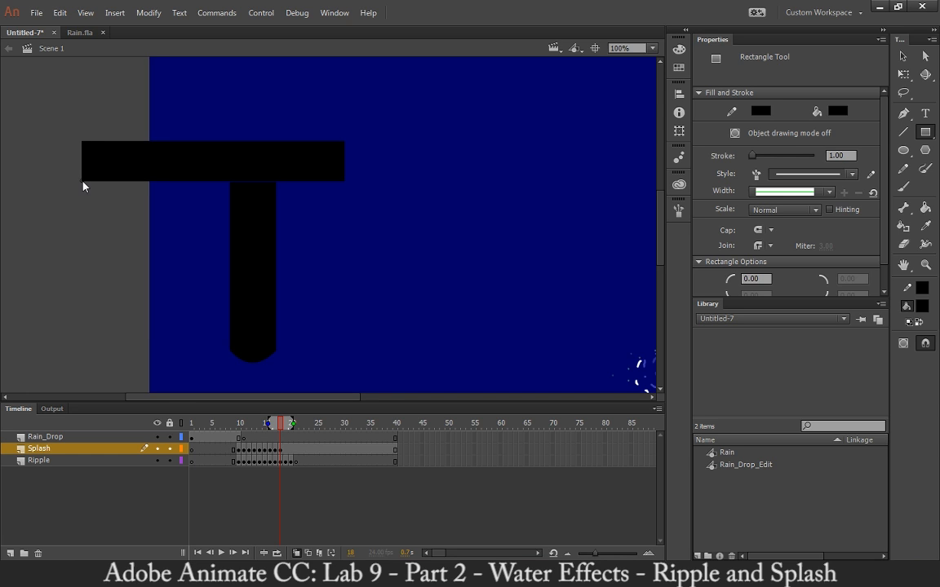
{"action": "mouse_move", "coordinate": [319, 217]}
{"action": "left_mouse_down"}
{"action": "mouse_move", "coordinate": [133, 207]}
{"action": "mouse_move", "coordinate": [260, 210]}
{"action": "left_mouse_up"}
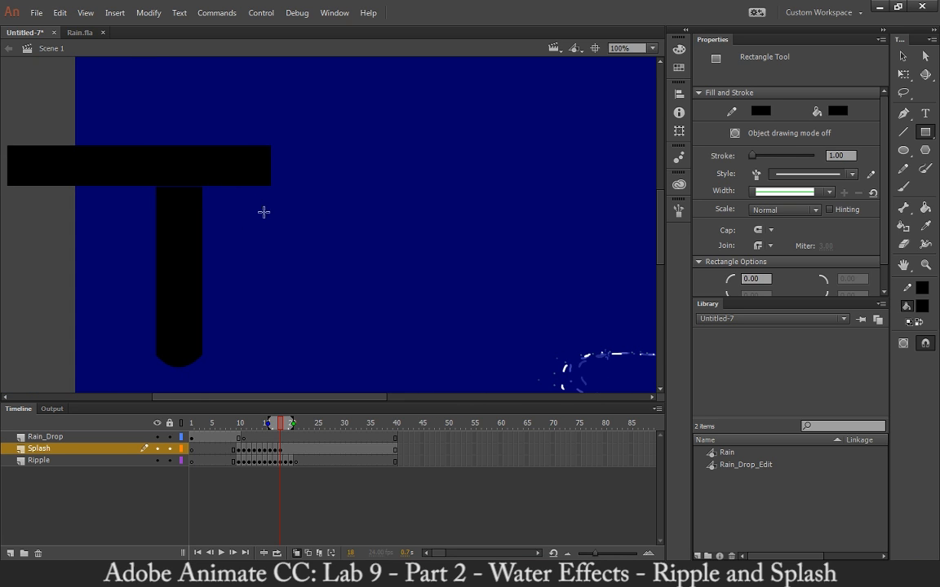
{"action": "key", "text": "ctrl+z"}
{"action": "left_click_drag", "start_coordinate": [236, 158], "coordinate": [15, 188]}
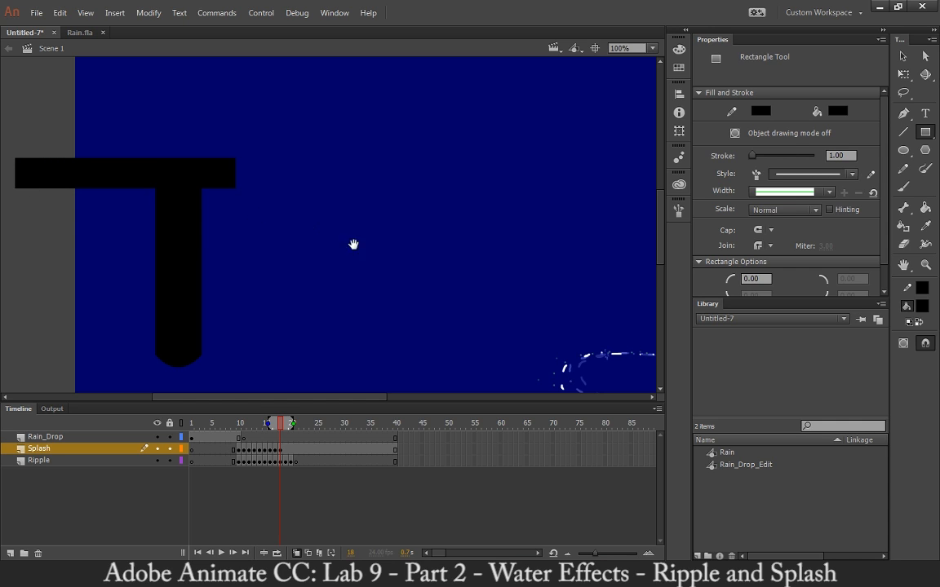
{"action": "key", "text": "ctrl+z"}
{"action": "left_click_drag", "start_coordinate": [287, 150], "coordinate": [155, 187]}
{"action": "key", "text": "ctrl+z"}
Step: Draw a wide, thin black rectangle across the top of the post, extending past the stage's left edge, and test the movie
{"action": "left_click_drag", "start_coordinate": [305, 164], "coordinate": [53, 188]}
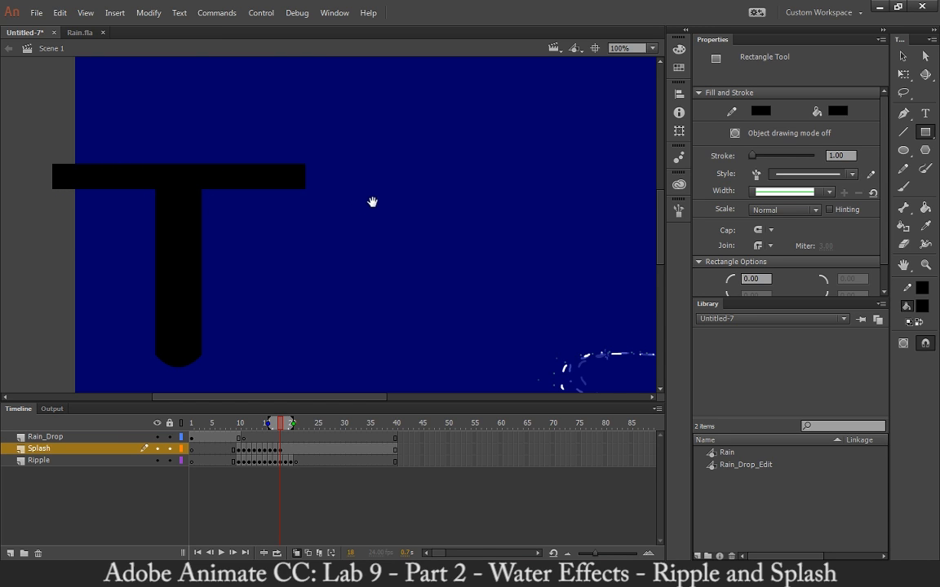
{"action": "left_click_drag", "start_coordinate": [371, 201], "coordinate": [482, 147]}
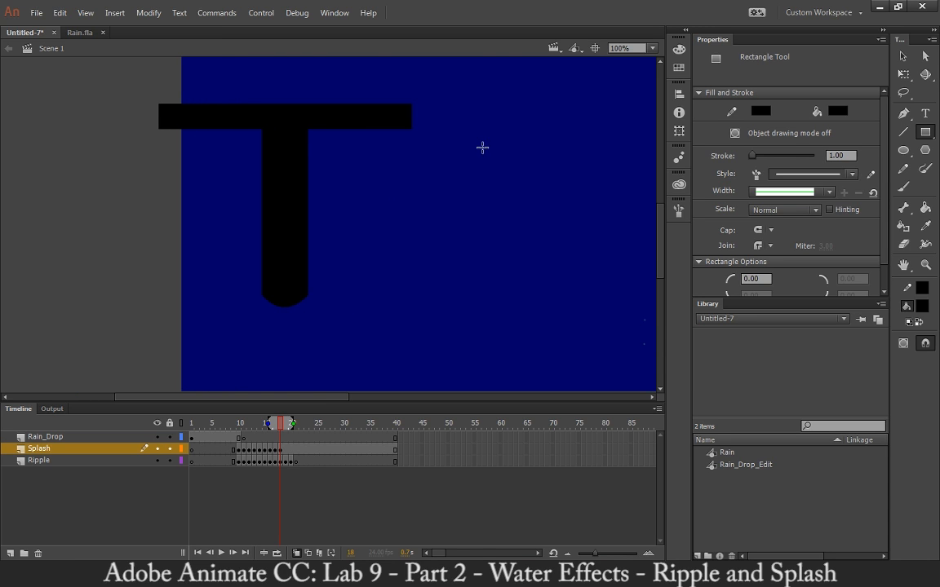
{"action": "key", "text": "ctrl+Return"}
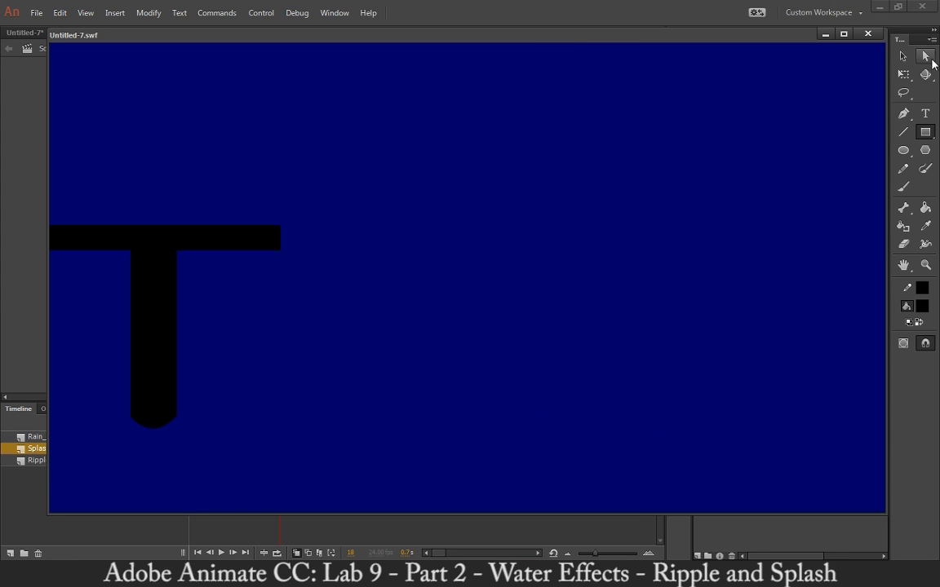
{"action": "left_click", "coordinate": [868, 34]}
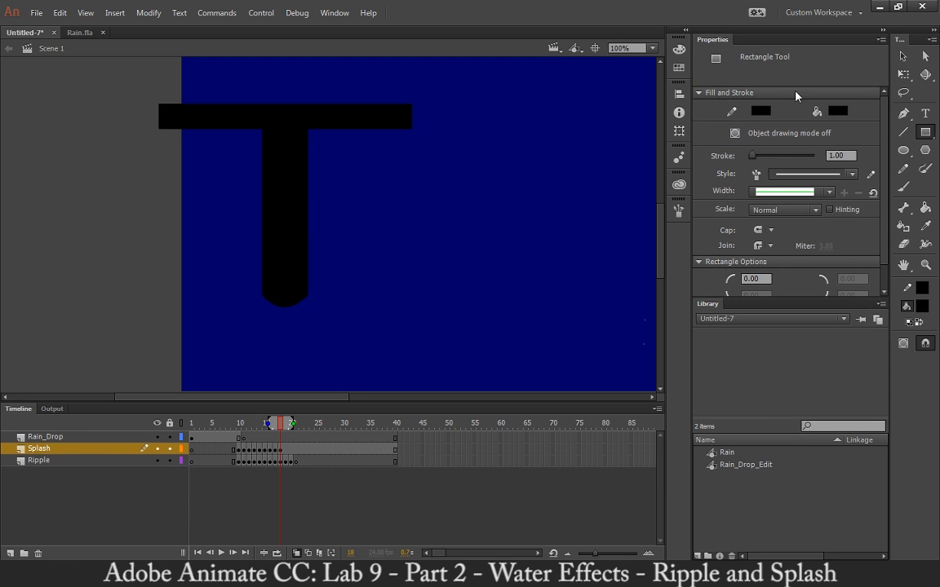
Step: Cut the whole dock shape from the Splash layer and paste it in place on a new layer above it
{"action": "left_click", "coordinate": [904, 55]}
{"action": "left_click_drag", "start_coordinate": [437, 81], "coordinate": [147, 351]}
{"action": "right_click", "coordinate": [274, 209]}
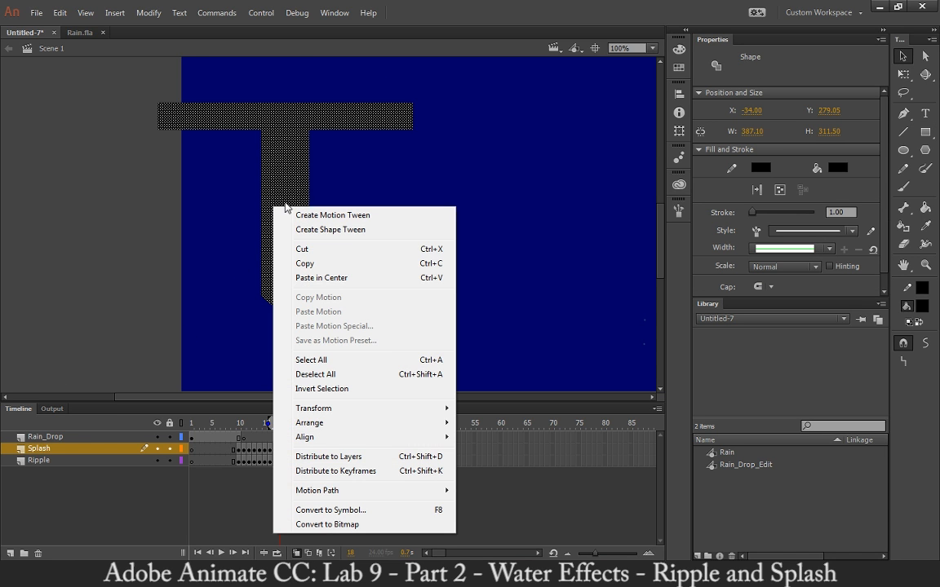
{"action": "left_click", "coordinate": [303, 249]}
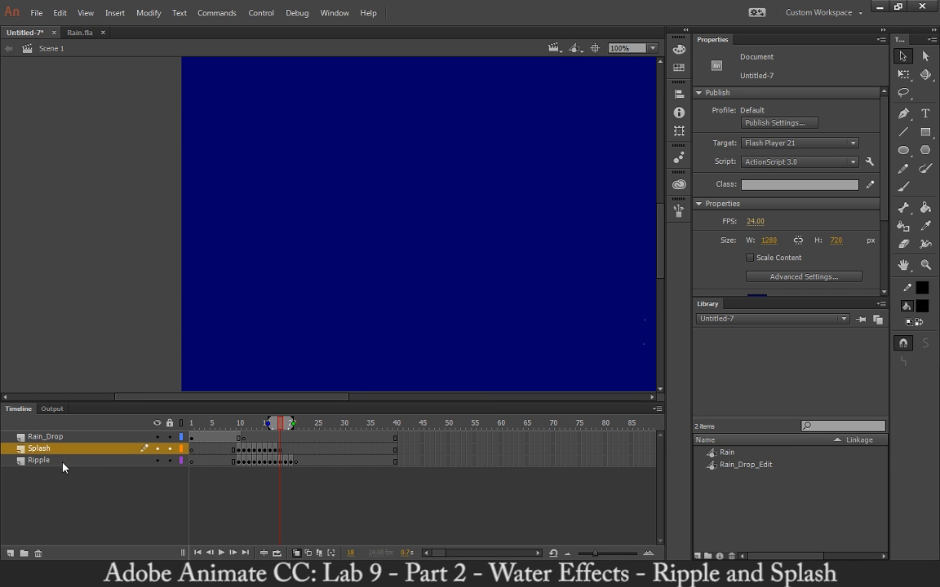
{"action": "left_click", "coordinate": [9, 553]}
{"action": "right_click", "coordinate": [125, 281]}
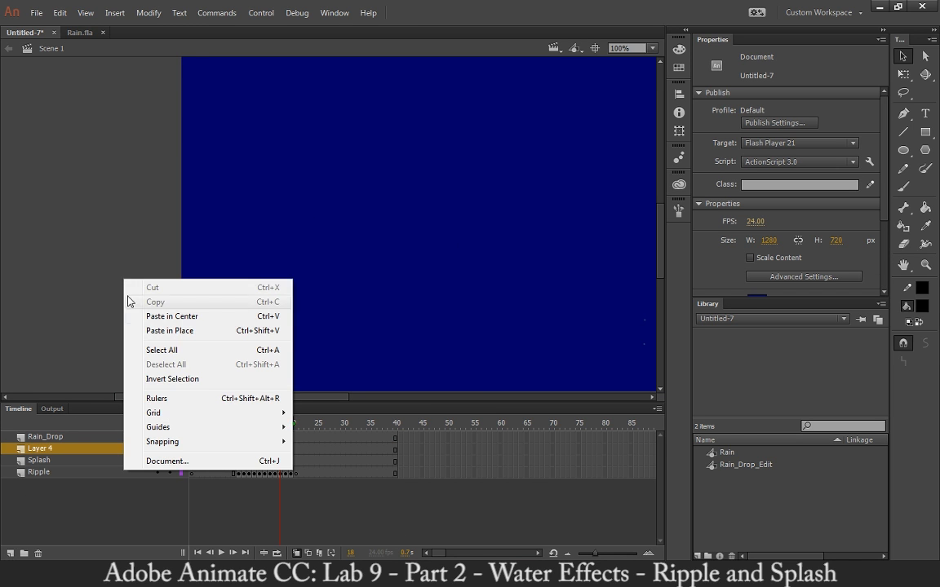
{"action": "left_click", "coordinate": [157, 331]}
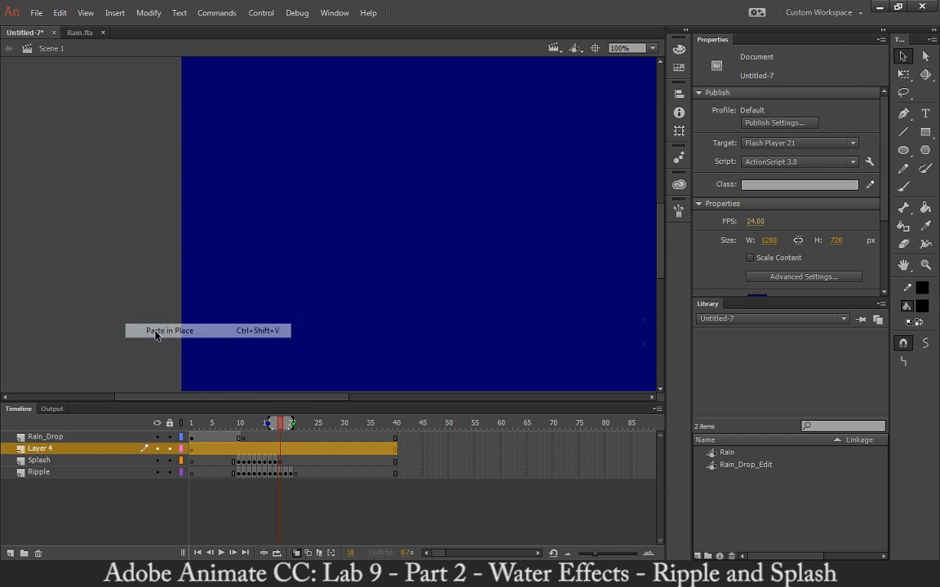
Step: Rename the new layer holding the dock shape as Dock and deselect the shape
{"action": "double_click", "coordinate": [42, 450]}
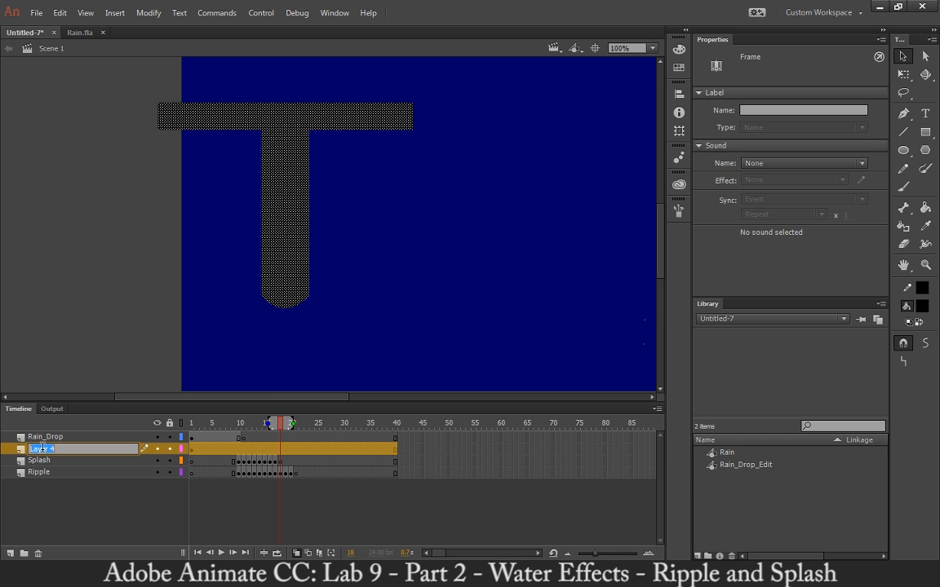
{"action": "type", "text": "Dock"}
{"action": "key", "text": "Return"}
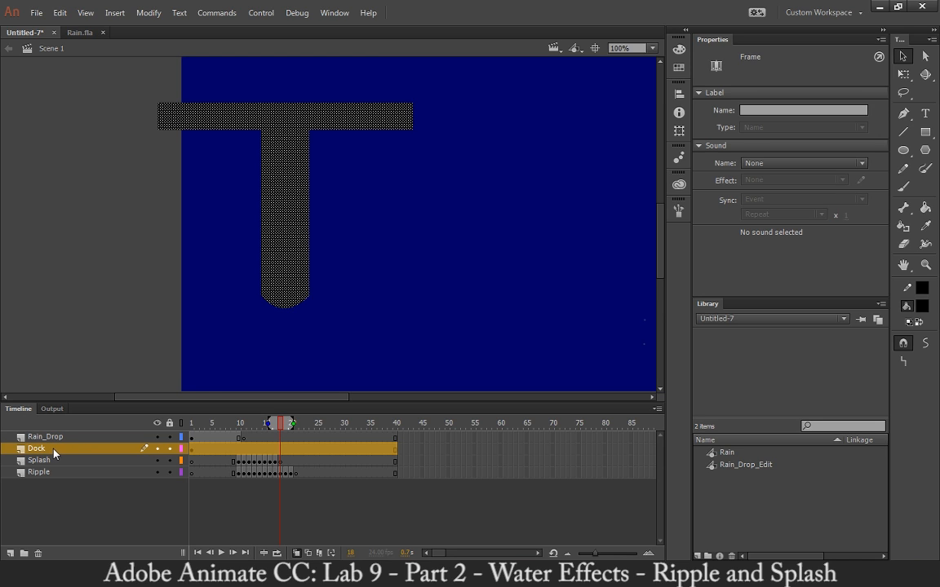
{"action": "left_click", "coordinate": [924, 57]}
{"action": "left_click", "coordinate": [903, 59]}
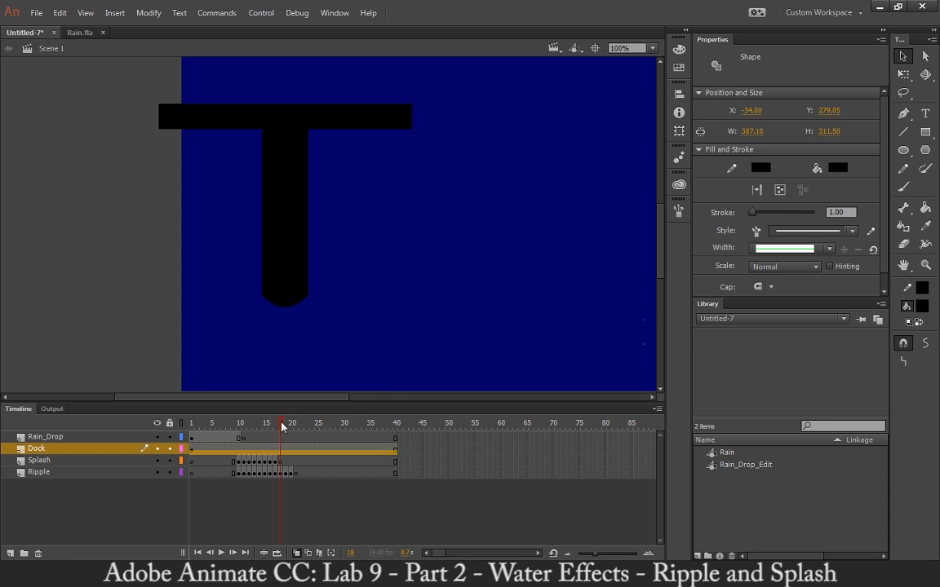
Step: Add a new layer directly above Dock and name it Dock_Ripple
{"action": "left_click", "coordinate": [292, 425]}
{"action": "left_click_drag", "start_coordinate": [292, 426], "coordinate": [304, 427]}
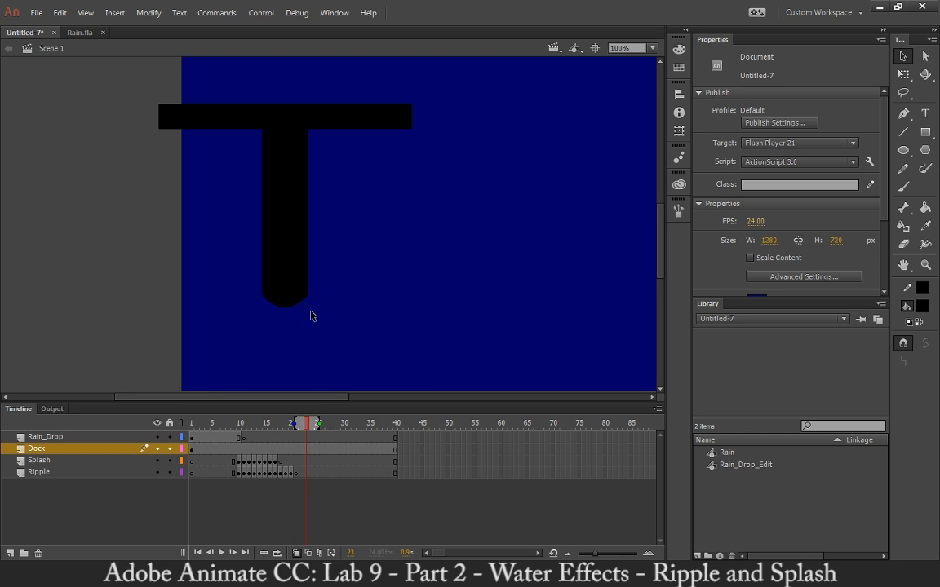
{"action": "key", "text": "b"}
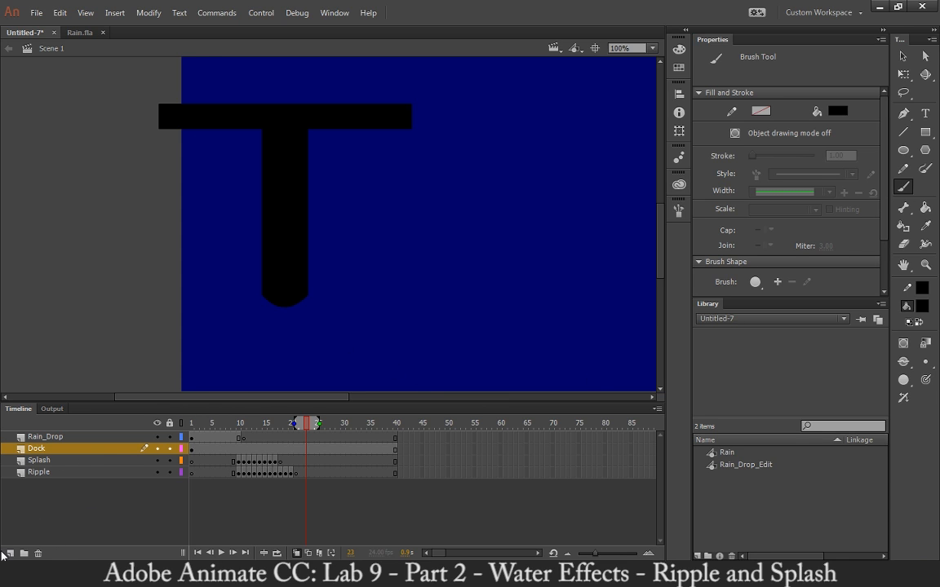
{"action": "left_click", "coordinate": [27, 510]}
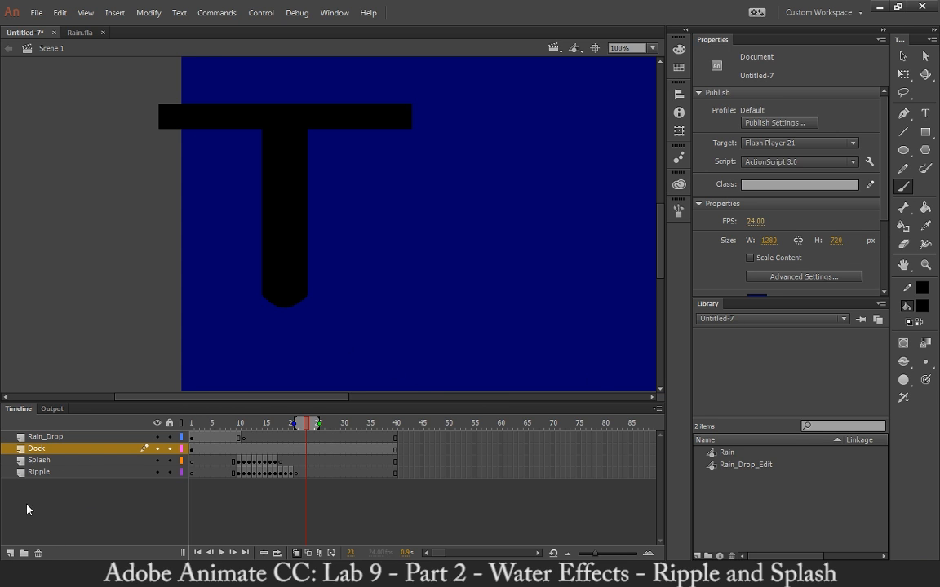
{"action": "left_click", "coordinate": [10, 553]}
{"action": "double_click", "coordinate": [41, 449]}
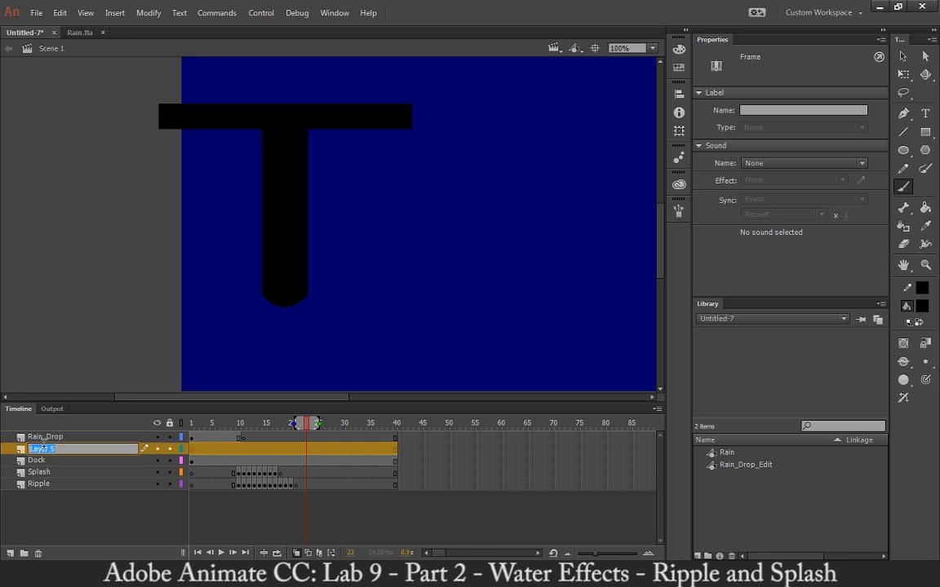
{"action": "type", "text": "Rip"}
{"action": "type", "text": "ple"}
{"action": "key", "text": "Return"}
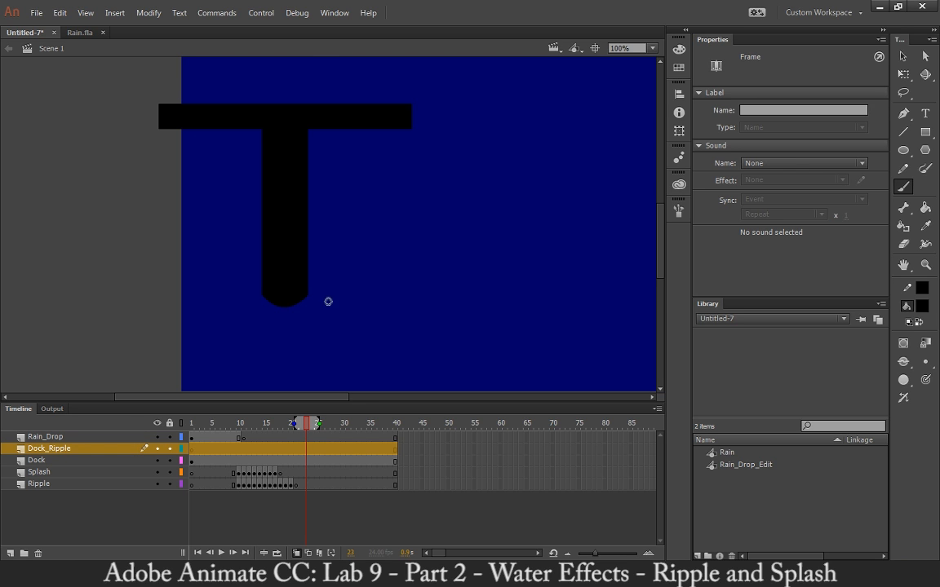
Step: Undo the black test stroke below the post and set the brush's fill colour to white
{"action": "left_click_drag", "start_coordinate": [262, 313], "coordinate": [280, 317]}
{"action": "key", "text": "ctrl+z"}
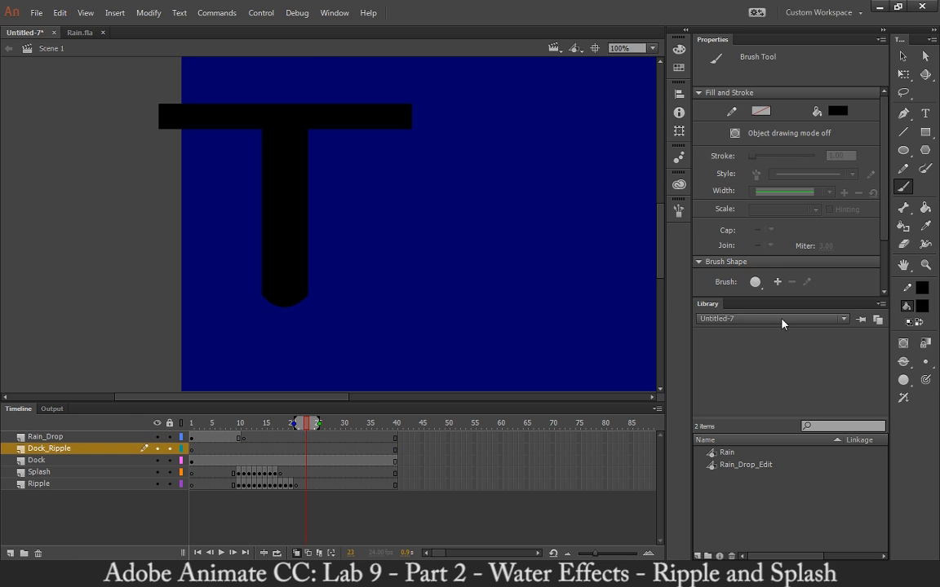
{"action": "left_click", "coordinate": [920, 306]}
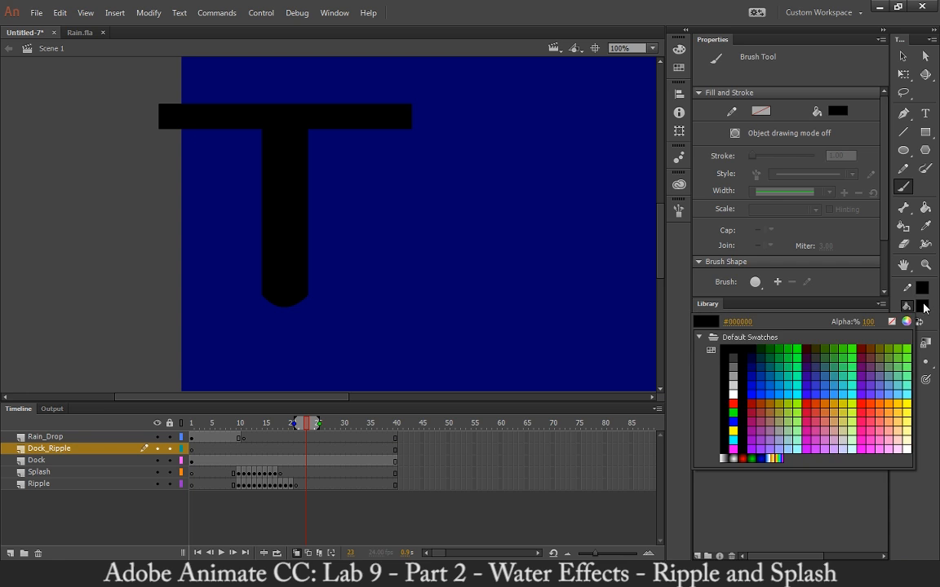
{"action": "left_click", "coordinate": [733, 394]}
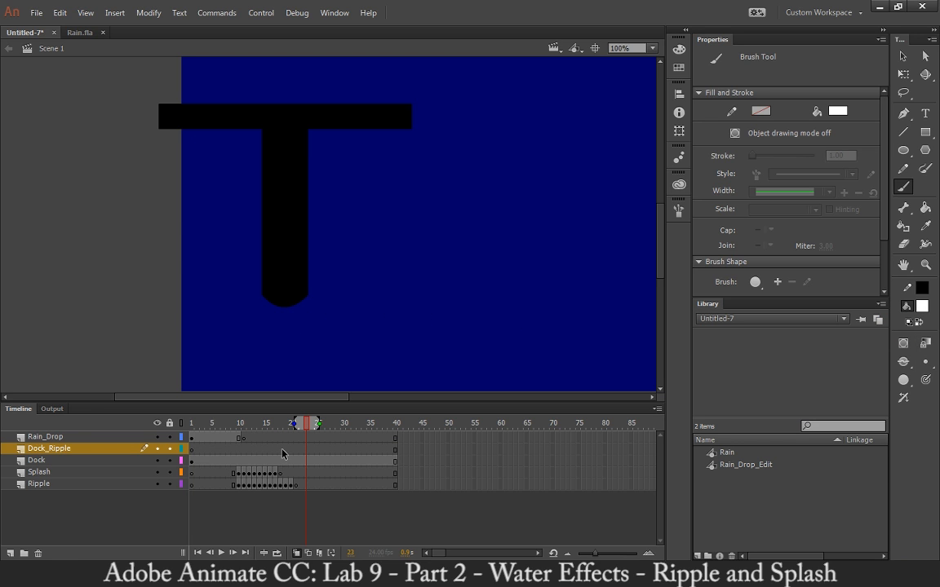
Step: Insert a blank keyframe at frame 22 of Dock_Ripple and paint a short white arc beside the post's base with a smaller brush
{"action": "left_click_drag", "start_coordinate": [285, 452], "coordinate": [301, 453]}
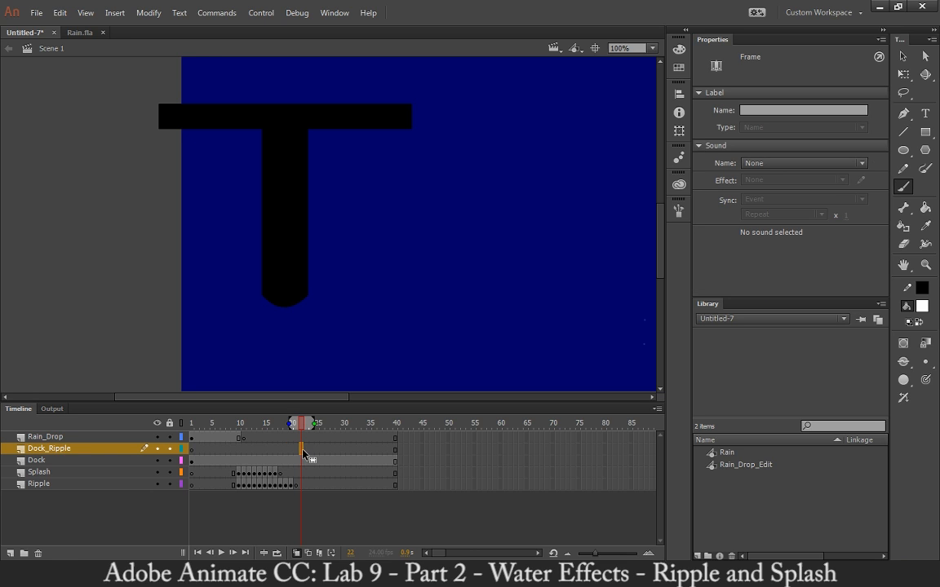
{"action": "key", "text": "F7"}
{"action": "left_click", "coordinate": [903, 361]}
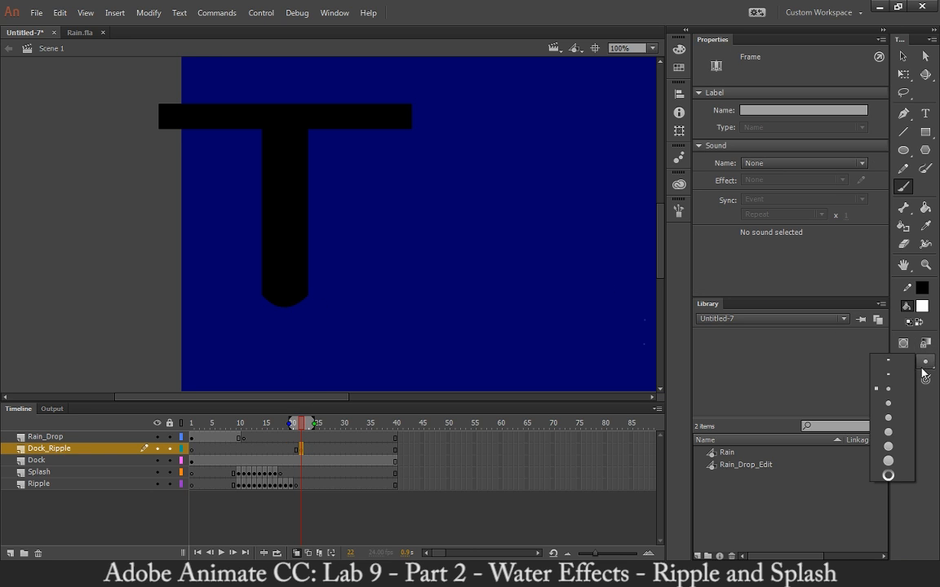
{"action": "left_click", "coordinate": [896, 374]}
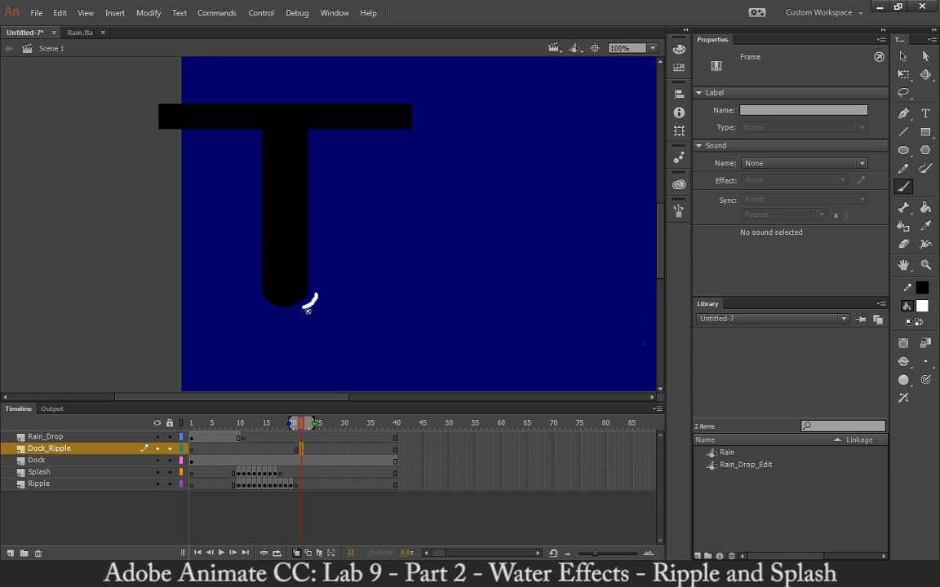
{"action": "left_click_drag", "start_coordinate": [309, 311], "coordinate": [307, 310]}
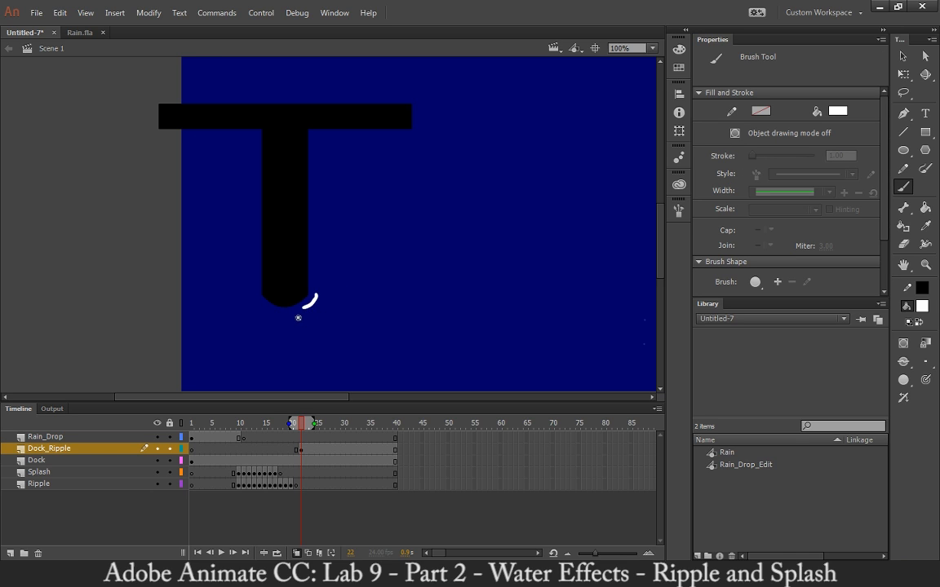
Step: Insert blank keyframes at frames 23 and 24 of Dock_Ripple and paint broken white arcs progressively farther out from the post's base
{"action": "key", "text": "F7"}
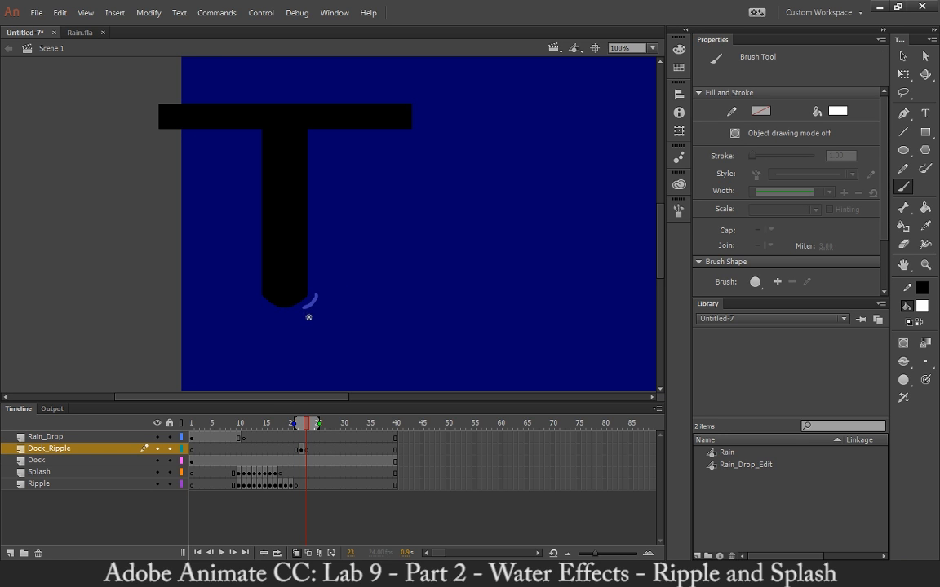
{"action": "mouse_move", "coordinate": [307, 319]}
{"action": "left_mouse_down"}
{"action": "mouse_move", "coordinate": [329, 304]}
{"action": "mouse_move", "coordinate": [317, 317]}
{"action": "left_mouse_up"}
{"action": "key", "text": "F7"}
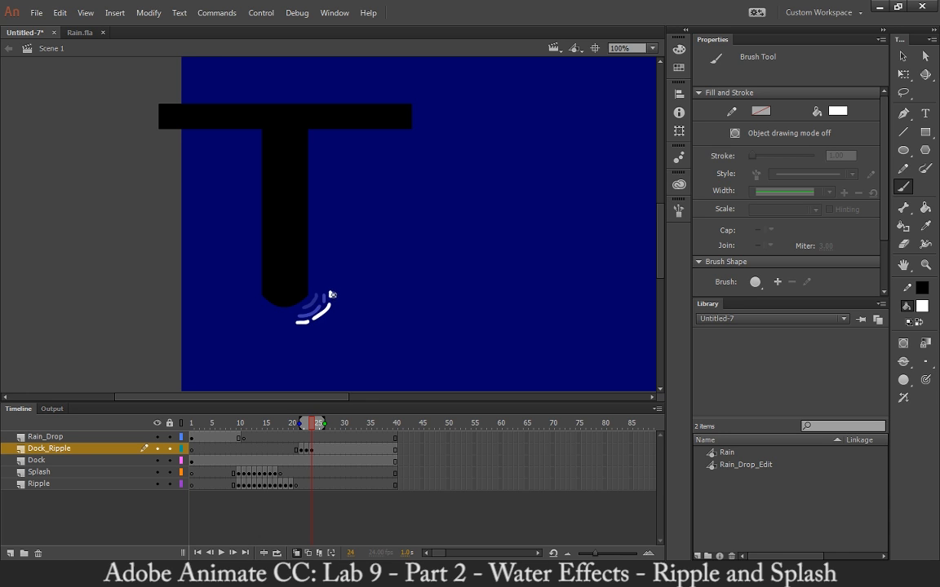
Step: Insert a blank keyframe at frame 25 of Dock_Ripple and paint a continuous white arc just outside the previous ripple arc
{"action": "key", "text": "F7"}
{"action": "left_click_drag", "start_coordinate": [337, 301], "coordinate": [310, 334]}
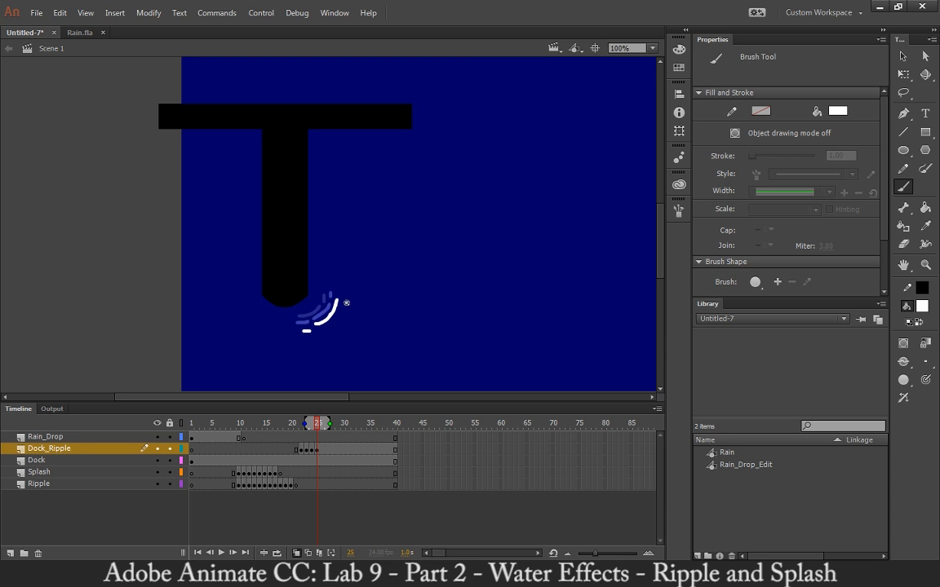
{"action": "key", "text": "ctrl+z"}
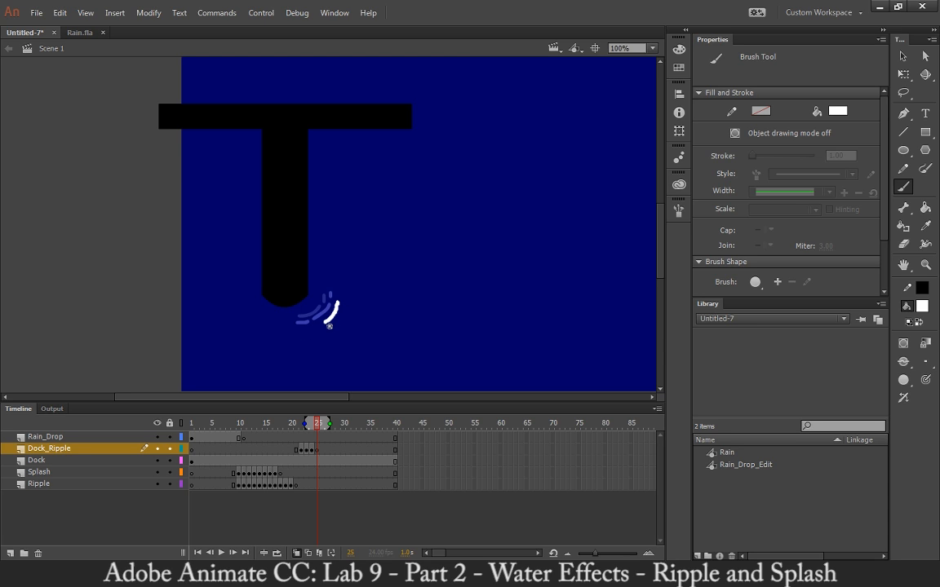
{"action": "left_click_drag", "start_coordinate": [329, 327], "coordinate": [304, 332]}
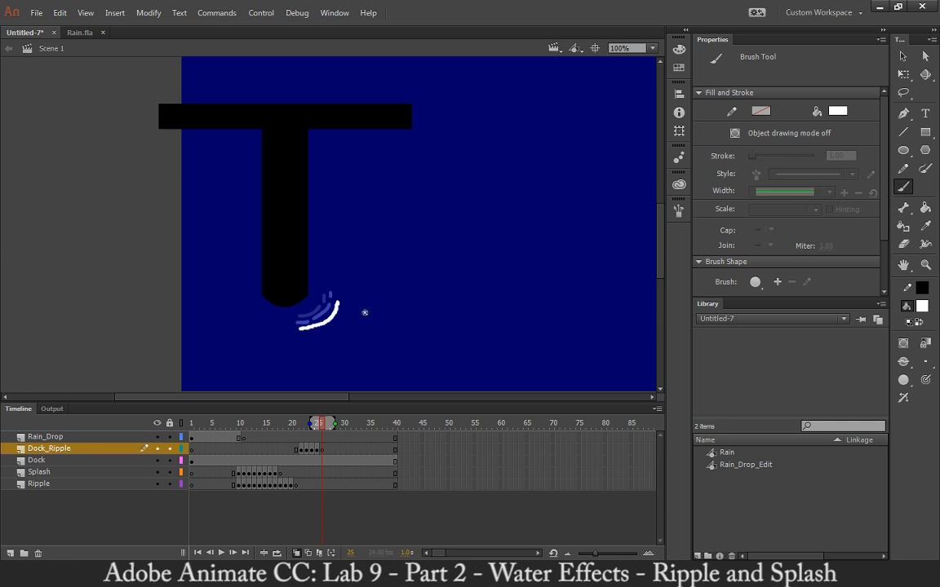
Step: Insert blank keyframes at frames 26 and 27 of Dock_Ripple and paint broken white arcs farther out, with shorter dashes and wider gaps
{"action": "key", "text": "F7"}
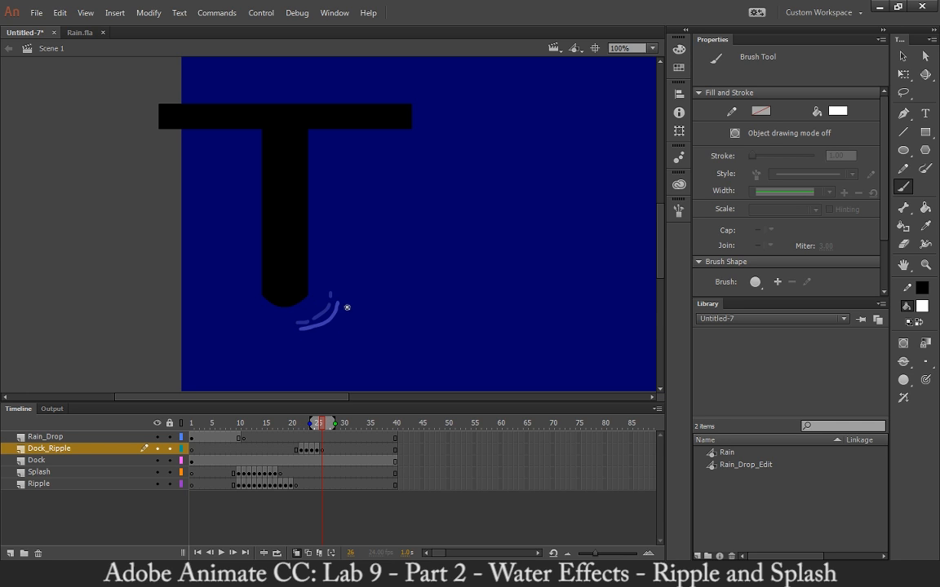
{"action": "left_click_drag", "start_coordinate": [332, 332], "coordinate": [325, 337]}
{"action": "mouse_move", "coordinate": [351, 304]}
{"action": "left_mouse_down"}
{"action": "mouse_move", "coordinate": [331, 330]}
{"action": "mouse_move", "coordinate": [300, 335]}
{"action": "left_mouse_up"}
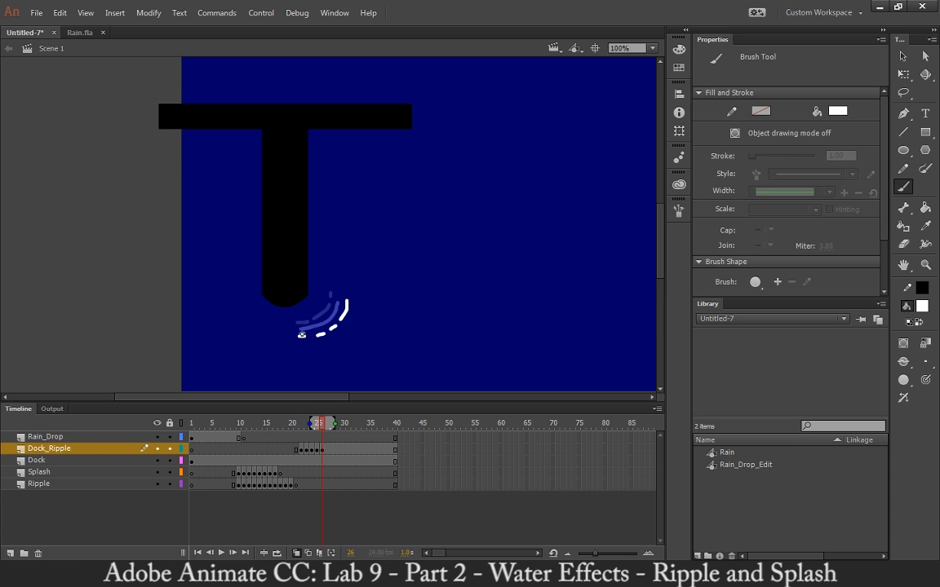
{"action": "key", "text": "F7"}
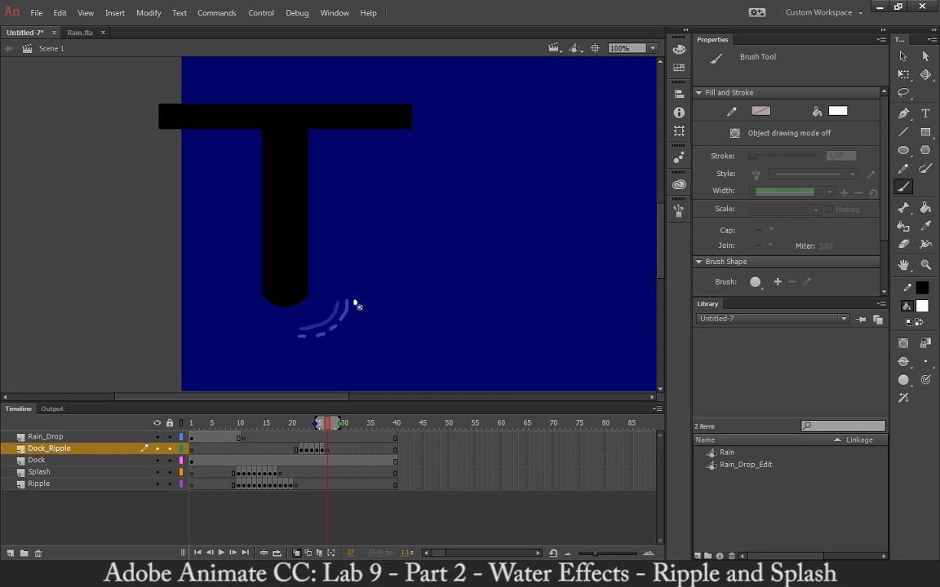
{"action": "left_click_drag", "start_coordinate": [354, 302], "coordinate": [355, 311]}
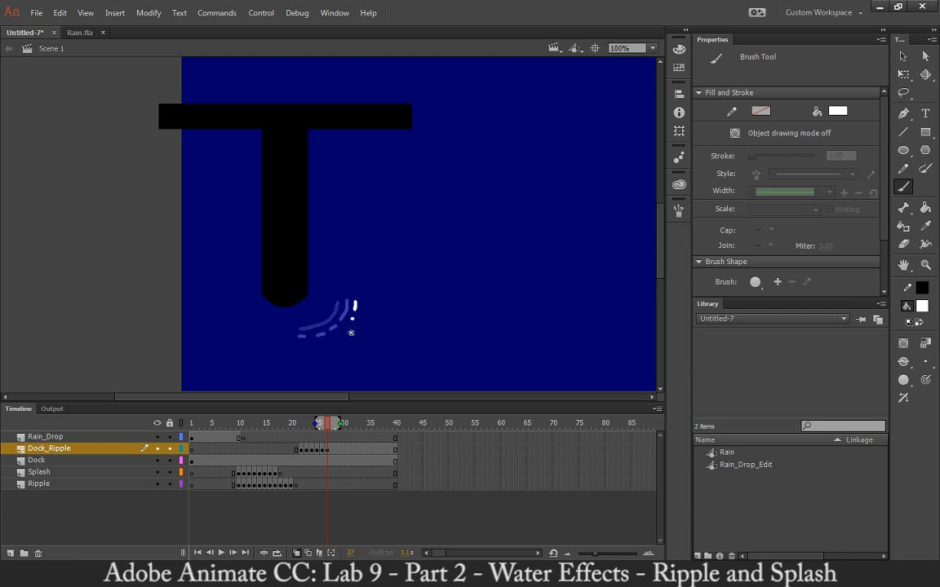
{"action": "left_click_drag", "start_coordinate": [347, 325], "coordinate": [334, 336]}
Step: Insert a blank keyframe at frame 28 of Dock_Ripple and paint an outer arc of small white dashes and dots
{"action": "key", "text": "F7"}
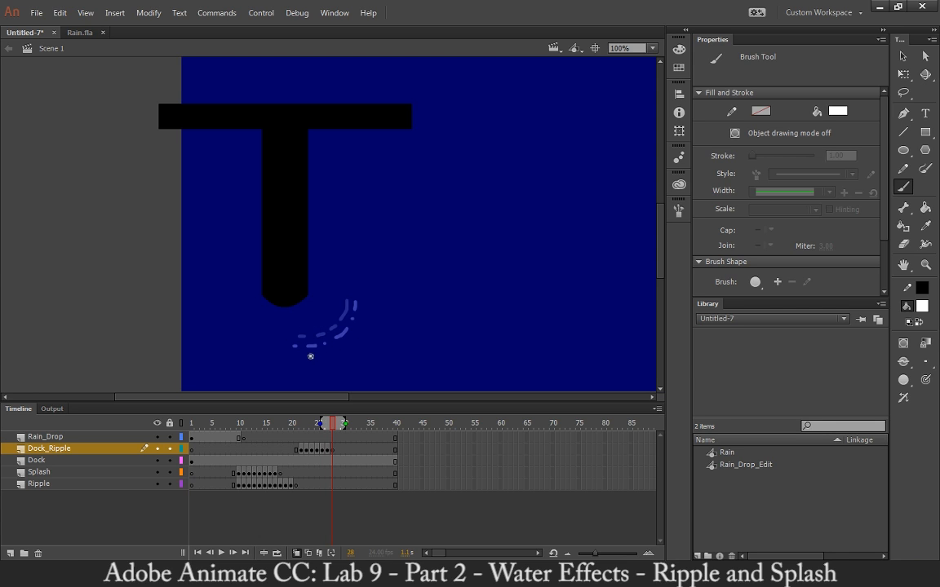
{"action": "left_click_drag", "start_coordinate": [306, 358], "coordinate": [325, 358]}
{"action": "key", "text": "ctrl+z"}
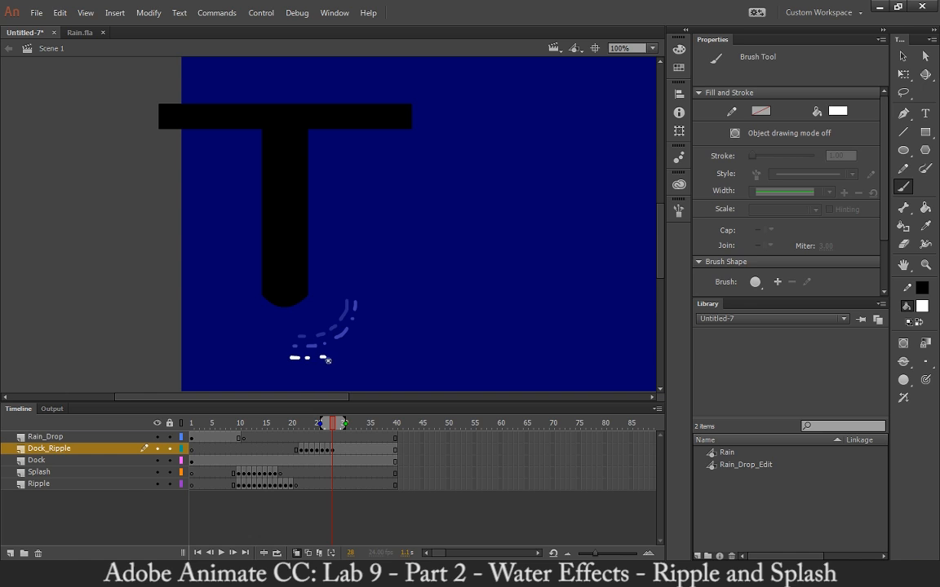
{"action": "left_click_drag", "start_coordinate": [327, 360], "coordinate": [342, 354]}
{"action": "key", "text": "ctrl+z"}
Step: Insert a blank keyframe at frame 29 of Dock_Ripple and paint a few widely spaced white dots along a larger arc, undoing misplaced dots
{"action": "key", "text": "F7"}
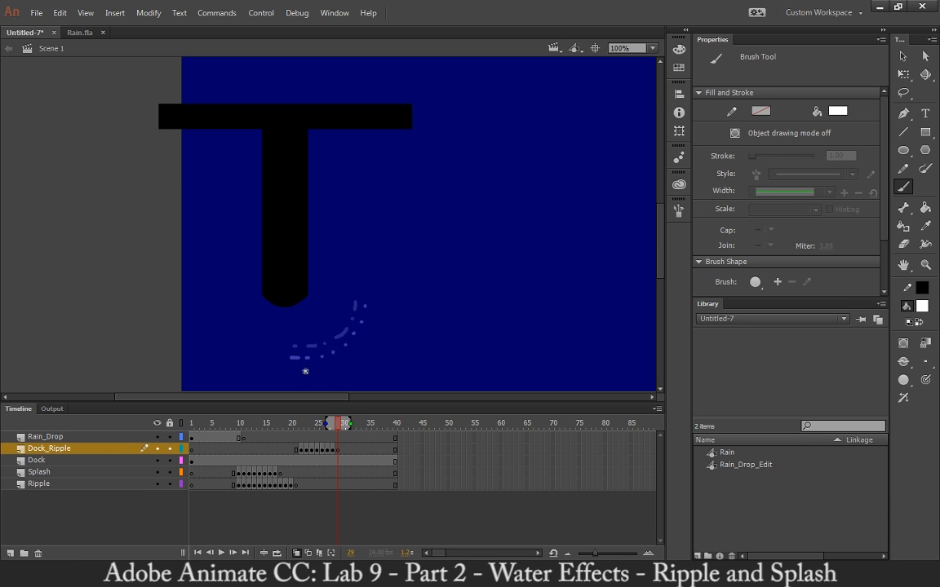
{"action": "left_click", "coordinate": [301, 370]}
{"action": "left_click", "coordinate": [316, 368]}
{"action": "key", "text": "ctrl+z"}
{"action": "key", "text": "ctrl+z"}
{"action": "left_click", "coordinate": [302, 373]}
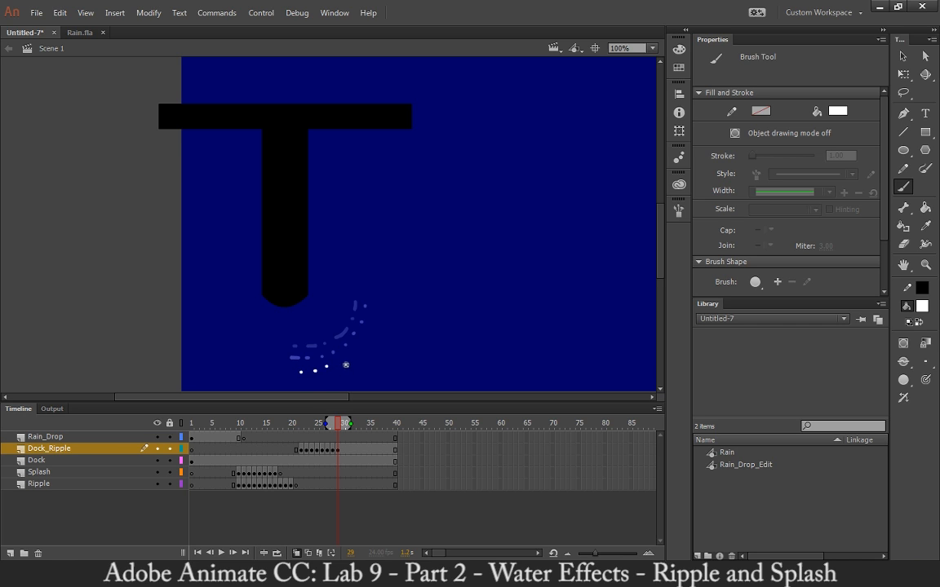
{"action": "left_click", "coordinate": [356, 348]}
{"action": "left_click", "coordinate": [366, 338]}
{"action": "key", "text": "ctrl+z"}
{"action": "key", "text": "ctrl+z"}
{"action": "key", "text": "ctrl+z"}
{"action": "key", "text": "ctrl+z"}
{"action": "key", "text": "ctrl+z"}
{"action": "key", "text": "ctrl+z"}
{"action": "left_click", "coordinate": [368, 337]}
Step: Insert a blank keyframe at frame 30 of Dock_Ripple and paint four sparse white dots beyond the previous ones
{"action": "key", "text": "F7"}
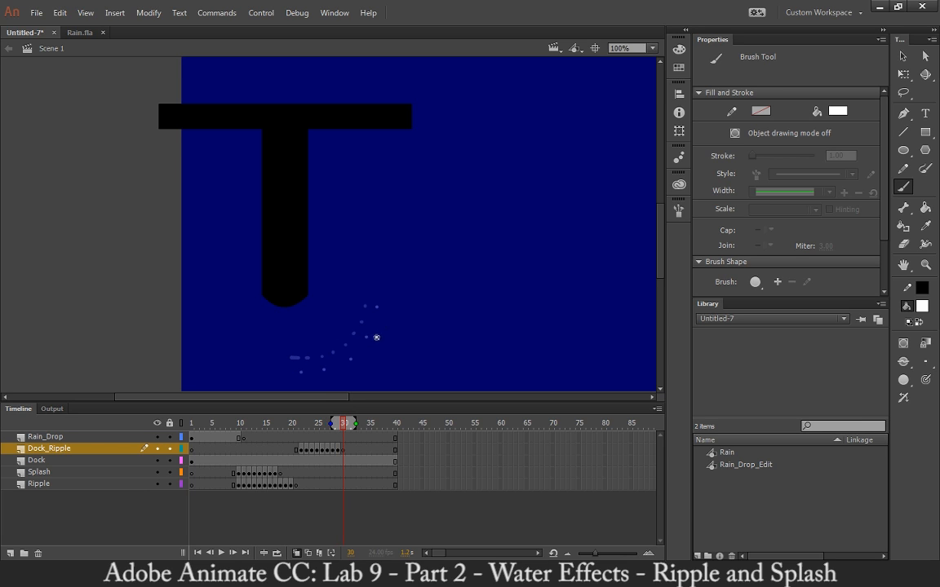
{"action": "left_click", "coordinate": [296, 387]}
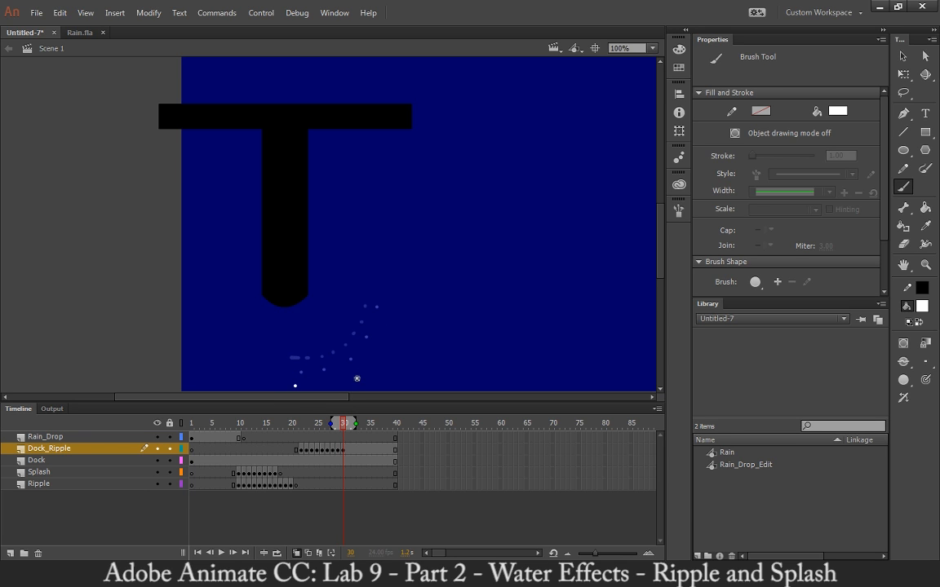
{"action": "left_click", "coordinate": [292, 386]}
Step: Test the movie to preview the dock ripple animation and close the preview
{"action": "key", "text": "ctrl+Return"}
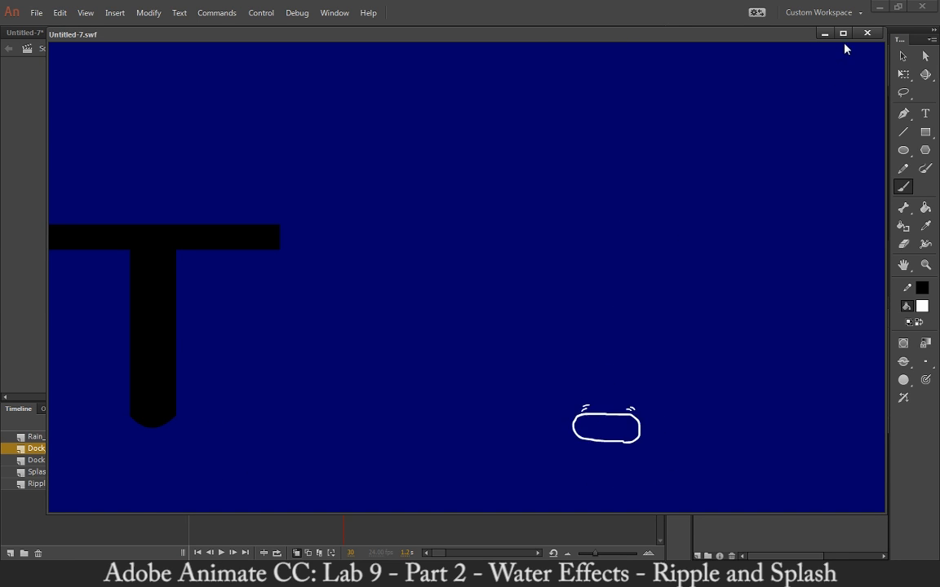
{"action": "left_click", "coordinate": [867, 33]}
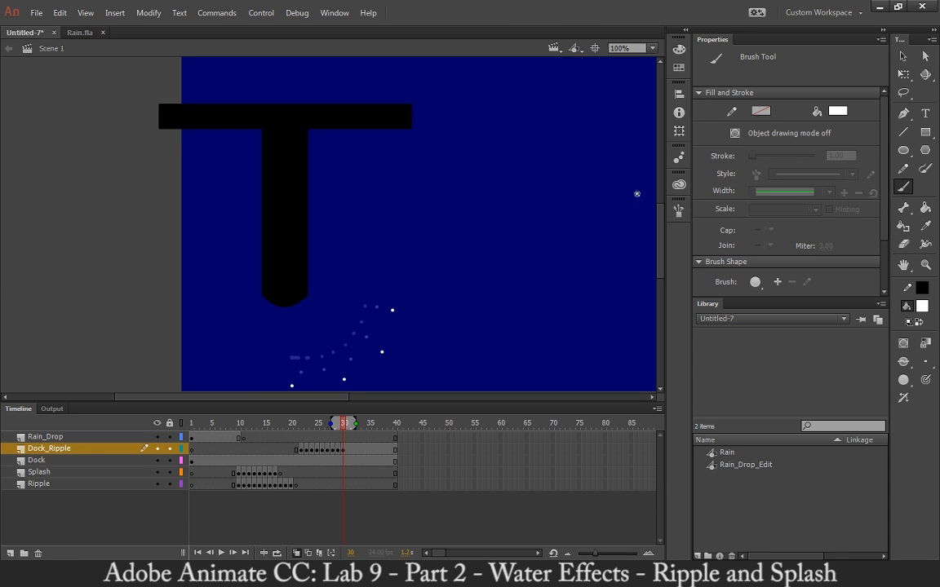
Step: Move the ripple strokes on frame 23 of Dock_Ripple closer to the base of the dock post
{"action": "key", "text": "v"}
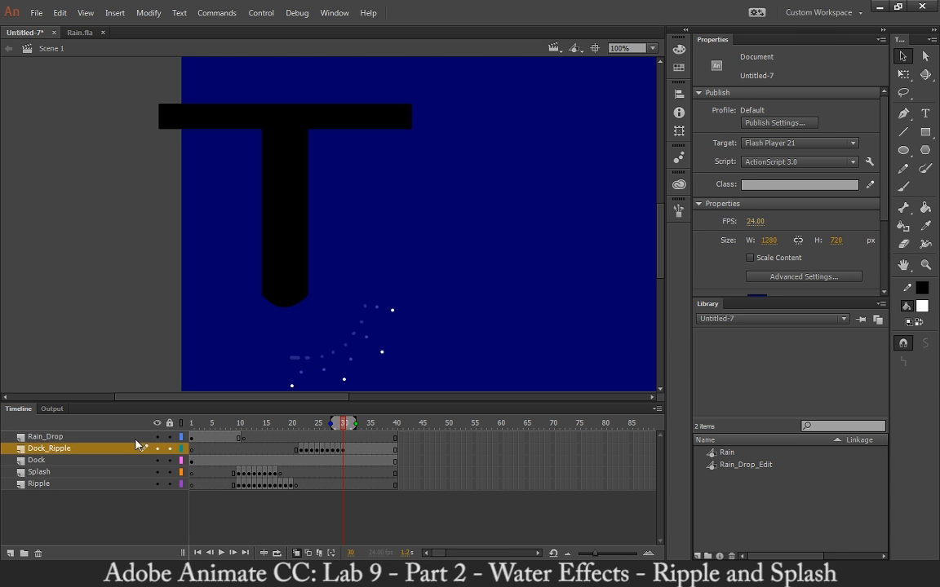
{"action": "left_click", "coordinate": [306, 457]}
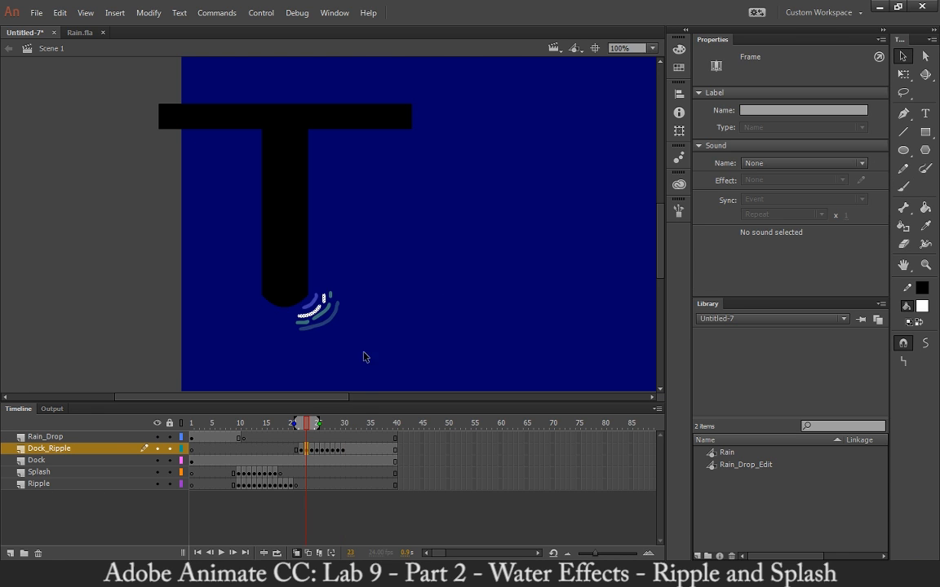
{"action": "left_click", "coordinate": [320, 317]}
{"action": "left_click_drag", "start_coordinate": [319, 321], "coordinate": [309, 311]}
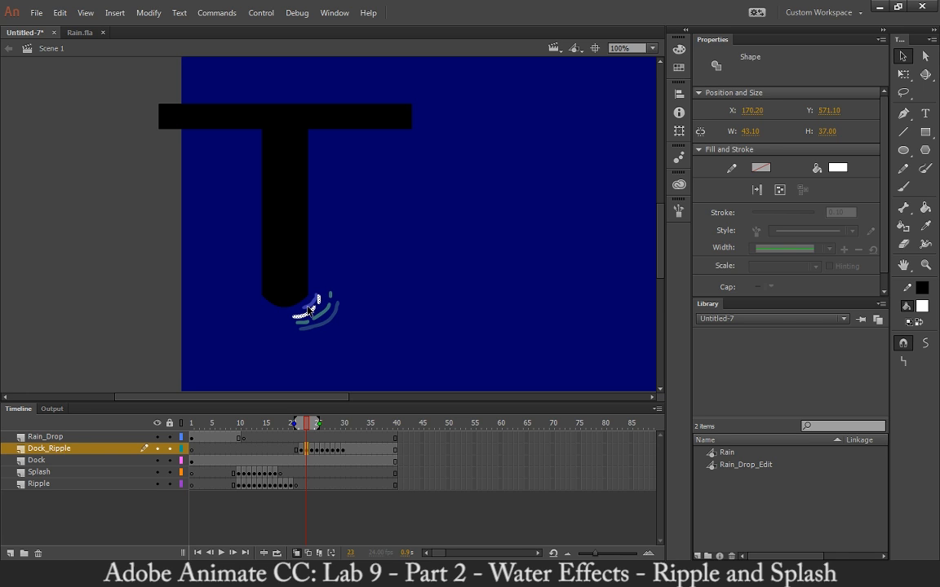
{"action": "key", "text": "Up"}
{"action": "key", "text": "Up"}
{"action": "key", "text": "Up"}
{"action": "key", "text": "Up"}
{"action": "key", "text": "Up"}
{"action": "key", "text": "Up"}
{"action": "key", "text": "Right"}
Step: Nudge the broken arc on frame 24 of Dock_Ripple left and slightly up, closer to the post and the previous ripple
{"action": "left_click", "coordinate": [311, 449]}
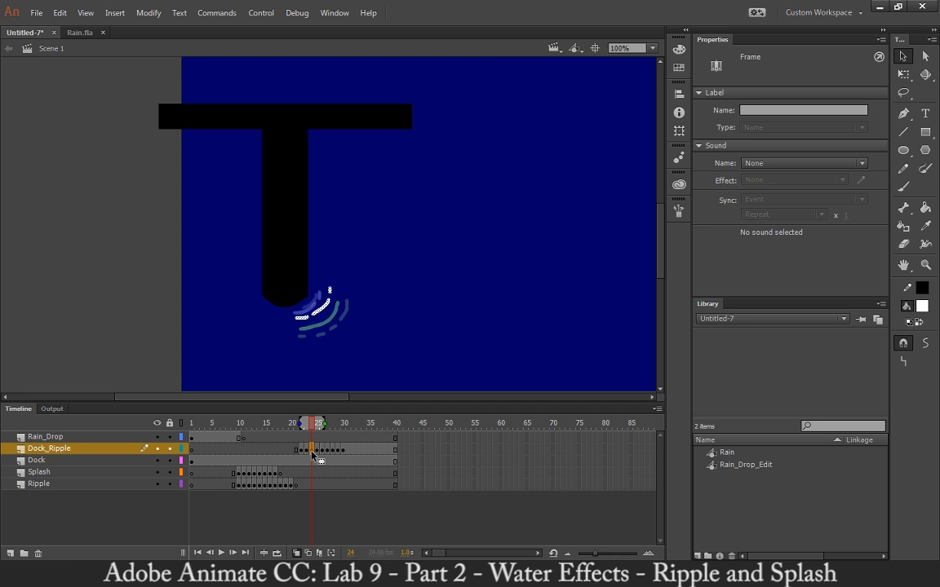
{"action": "key", "text": "Left"}
{"action": "key", "text": "Left"}
{"action": "key", "text": "Left"}
{"action": "key", "text": "Left"}
{"action": "key", "text": "Left"}
{"action": "key", "text": "Left"}
{"action": "key", "text": "Left"}
{"action": "key", "text": "Left"}
{"action": "key", "text": "Left"}
{"action": "key", "text": "Up"}
{"action": "key", "text": "Up"}
Step: Nudge the continuous arc on frame 25 of Dock_Ripple up and left until it sits just outside the frame 24 ripple
{"action": "left_click", "coordinate": [317, 449]}
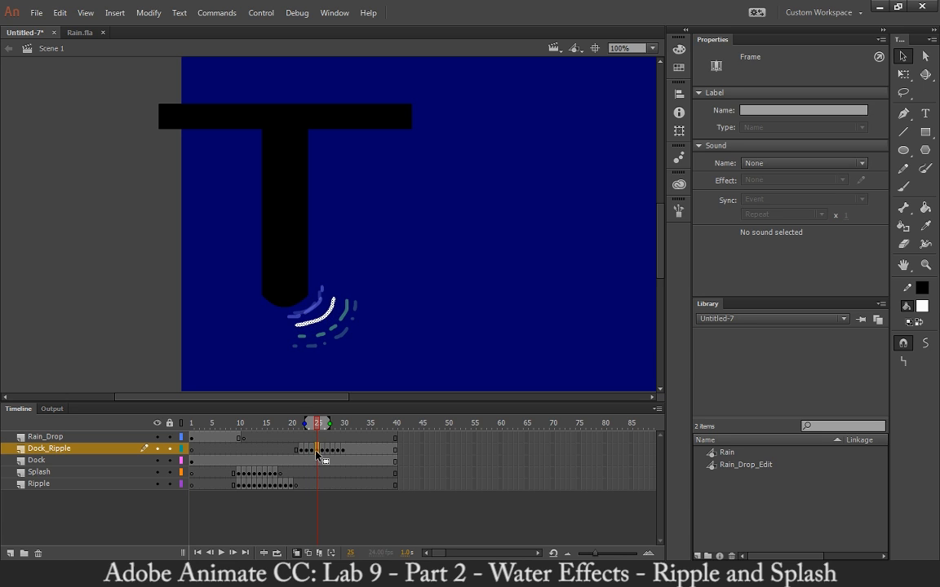
{"action": "key", "text": "Left"}
{"action": "key", "text": "Left"}
{"action": "key", "text": "Left"}
{"action": "key", "text": "Left"}
{"action": "key", "text": "Left"}
{"action": "key", "text": "Left"}
{"action": "key", "text": "Left"}
{"action": "key", "text": "Left"}
{"action": "key", "text": "Left"}
{"action": "key", "text": "Left"}
{"action": "key", "text": "Up"}
{"action": "key", "text": "Up"}
{"action": "key", "text": "Up"}
{"action": "key", "text": "Up"}
{"action": "key", "text": "Up"}
{"action": "key", "text": "Up"}
{"action": "key", "text": "Up"}
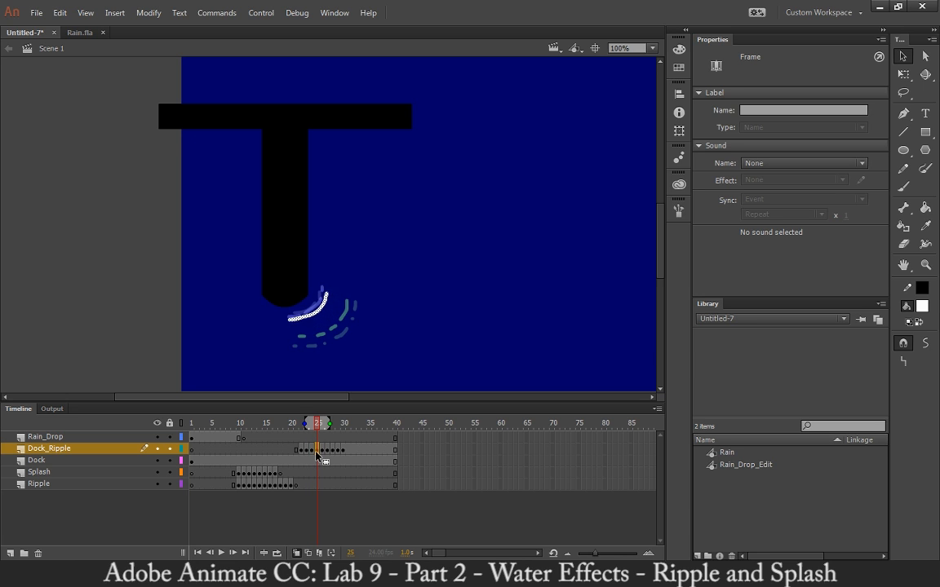
{"action": "key", "text": "Left"}
{"action": "key", "text": "Left"}
{"action": "key", "text": "Right"}
{"action": "key", "text": "Down"}
Step: Nudge the dashed arc on frame 26 of Dock_Ripple up and left so it closely follows the frame 25 arc
{"action": "left_click", "coordinate": [323, 450]}
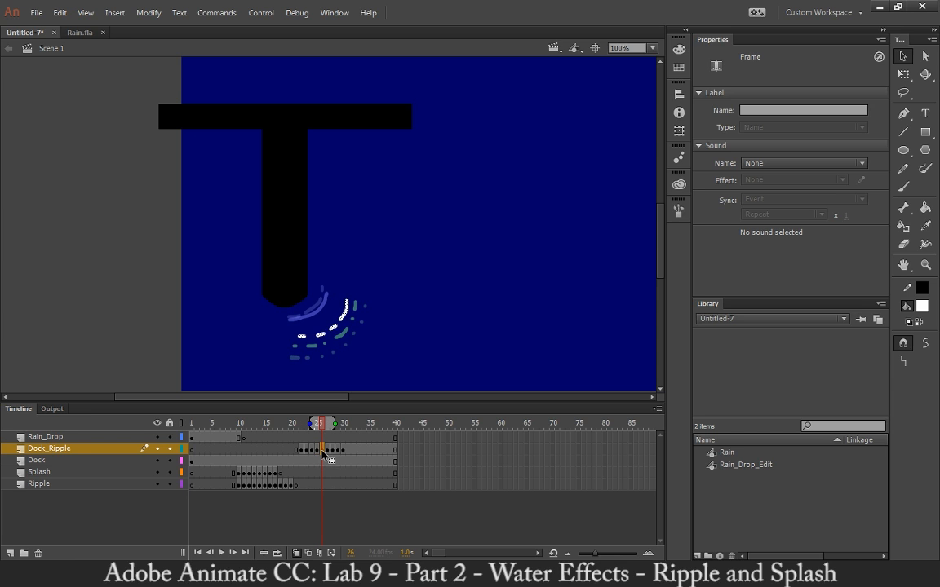
{"action": "key", "text": "Up"}
{"action": "key", "text": "Up"}
{"action": "key", "text": "Up"}
{"action": "key", "text": "Up"}
{"action": "key", "text": "Up"}
{"action": "key", "text": "Up"}
{"action": "key", "text": "Up"}
{"action": "key", "text": "Up"}
{"action": "key", "text": "Up"}
{"action": "key", "text": "Left"}
{"action": "key", "text": "Left"}
{"action": "key", "text": "Left"}
{"action": "key", "text": "Left"}
{"action": "key", "text": "Left"}
{"action": "key", "text": "Left"}
{"action": "key", "text": "Left"}
{"action": "key", "text": "Left"}
{"action": "key", "text": "Left"}
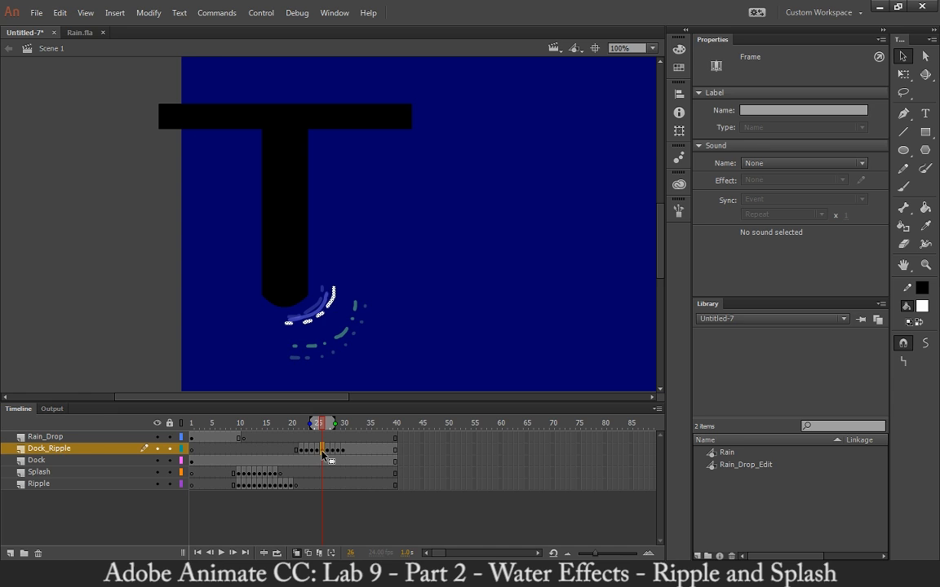
Step: Shift the broken arc on frame 27 of Dock_Ripple up and left to sit just outside the frame 26 arc
{"action": "left_click", "coordinate": [327, 453]}
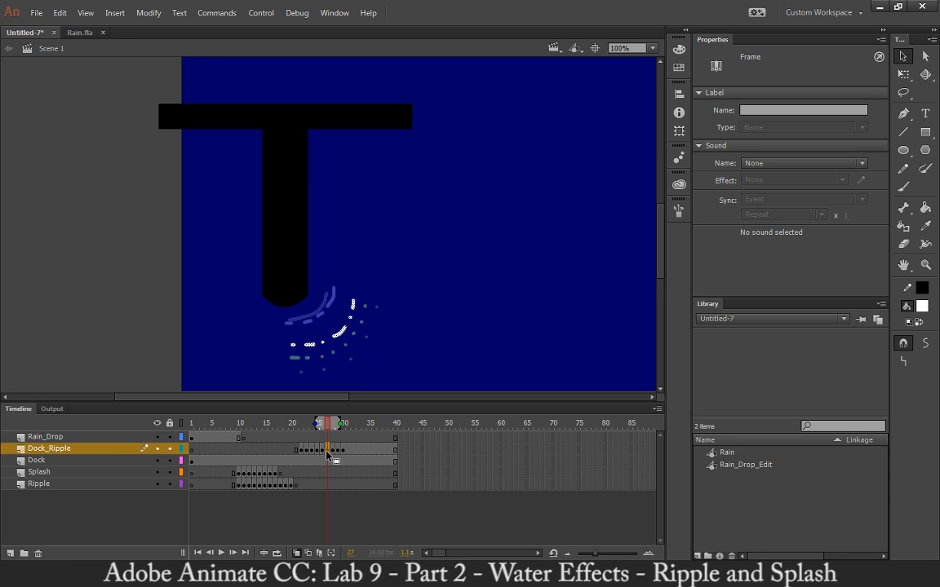
{"action": "key", "text": "Up"}
{"action": "key", "text": "Up"}
{"action": "key", "text": "Up"}
{"action": "key", "text": "Up"}
{"action": "key", "text": "Up"}
{"action": "key", "text": "Up"}
{"action": "key", "text": "Up"}
{"action": "key", "text": "Up"}
{"action": "key", "text": "Up"}
{"action": "key", "text": "Up"}
{"action": "key", "text": "Up"}
{"action": "key", "text": "Up"}
{"action": "key", "text": "Up"}
{"action": "key", "text": "Up"}
{"action": "key", "text": "Up"}
{"action": "key", "text": "Up"}
Step: Nudge the dashes and dots on frame 28 of Dock_Ripple up and left to sit just outside the frame 27 arc
{"action": "left_click", "coordinate": [331, 450]}
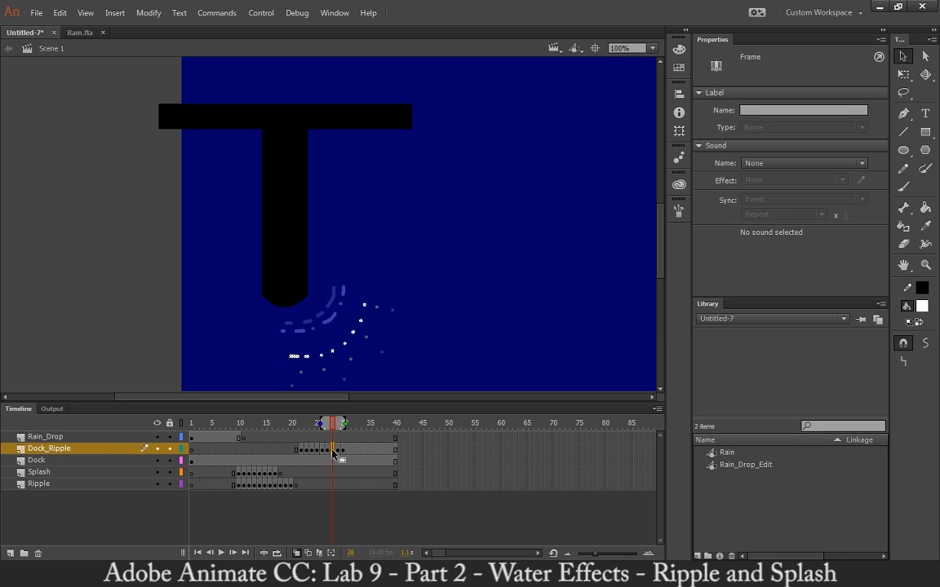
{"action": "key", "text": "Up"}
{"action": "key", "text": "Up"}
{"action": "key", "text": "Up"}
{"action": "key", "text": "Up"}
{"action": "key", "text": "Up"}
{"action": "key", "text": "Up"}
{"action": "key", "text": "Up"}
{"action": "key", "text": "Up"}
{"action": "key", "text": "Up"}
{"action": "key", "text": "Up"}
{"action": "key", "text": "Left"}
{"action": "key", "text": "Left"}
{"action": "key", "text": "Left"}
{"action": "key", "text": "Left"}
{"action": "key", "text": "Left"}
{"action": "key", "text": "Left"}
{"action": "key", "text": "Left"}
{"action": "key", "text": "Left"}
{"action": "key", "text": "Up"}
{"action": "key", "text": "Up"}
{"action": "key", "text": "Up"}
{"action": "key", "text": "Left"}
{"action": "key", "text": "Left"}
{"action": "key", "text": "Left"}
Step: Nudge the dots on frame 29 of Dock_Ripple left and up so they follow closely outside the frame 28 ripple
{"action": "left_click", "coordinate": [338, 450]}
{"action": "key", "text": "Left"}
{"action": "key", "text": "Left"}
{"action": "key", "text": "Left"}
{"action": "key", "text": "Left"}
{"action": "key", "text": "Left"}
{"action": "key", "text": "Left"}
{"action": "key", "text": "Up"}
{"action": "key", "text": "Up"}
{"action": "key", "text": "Up"}
{"action": "key", "text": "Up"}
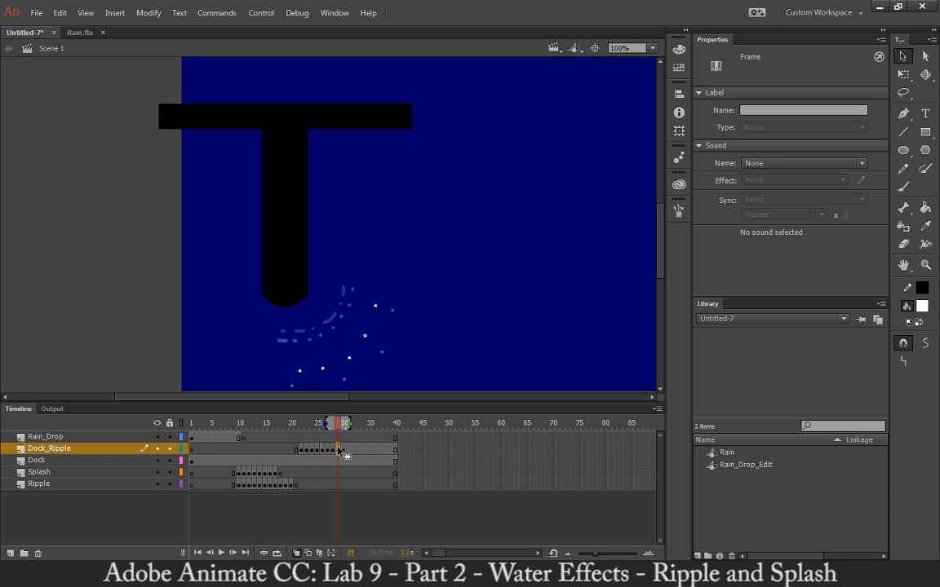
{"action": "key", "text": "Left"}
{"action": "key", "text": "Left"}
{"action": "key", "text": "Left"}
{"action": "key", "text": "Left"}
{"action": "key", "text": "Left"}
{"action": "key", "text": "Left"}
{"action": "key", "text": "Left"}
{"action": "key", "text": "Left"}
{"action": "key", "text": "Up"}
{"action": "key", "text": "Up"}
{"action": "key", "text": "Up"}
{"action": "key", "text": "Up"}
{"action": "key", "text": "Up"}
{"action": "key", "text": "Up"}
{"action": "key", "text": "Up"}
{"action": "key", "text": "Up"}
{"action": "key", "text": "Up"}
{"action": "key", "text": "Up"}
{"action": "key", "text": "Up"}
{"action": "key", "text": "Up"}
{"action": "key", "text": "Up"}
Step: Nudge the remaining dots on frame 30 of Dock_Ripple left and up to sit just outside the frame 29 dots
{"action": "left_click", "coordinate": [343, 449]}
{"action": "key", "text": "Left"}
{"action": "key", "text": "Left"}
{"action": "key", "text": "Left"}
{"action": "key", "text": "Left"}
{"action": "key", "text": "Left"}
{"action": "key", "text": "Up"}
{"action": "key", "text": "Up"}
{"action": "key", "text": "Up"}
{"action": "key", "text": "Up"}
{"action": "key", "text": "Up"}
{"action": "key", "text": "Up"}
{"action": "key", "text": "Up"}
{"action": "key", "text": "Up"}
{"action": "key", "text": "Up"}
{"action": "key", "text": "Up"}
{"action": "key", "text": "Up"}
{"action": "key", "text": "Up"}
{"action": "key", "text": "Up"}
{"action": "key", "text": "Up"}
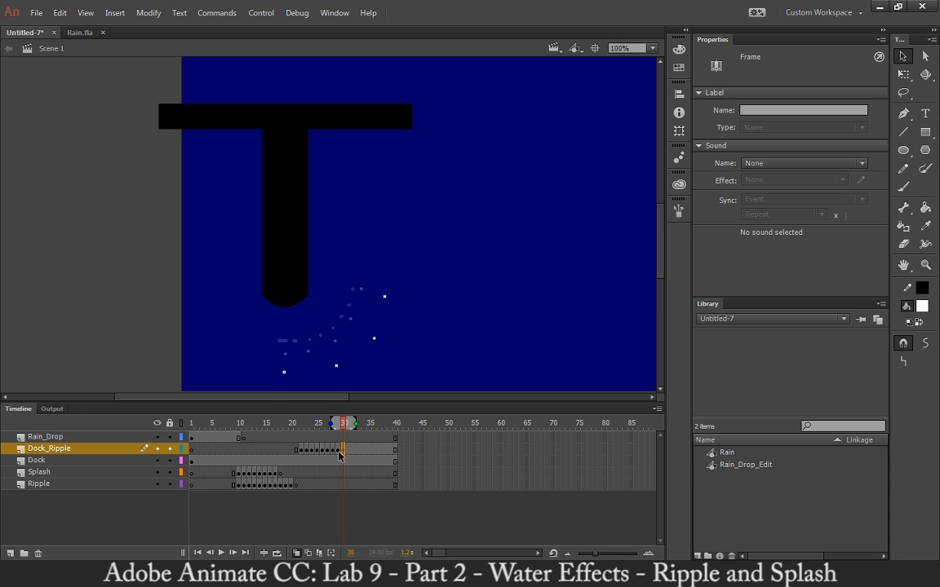
Step: Deselect everything and test the movie to check the adjusted dock ripple, closing the preview when done
{"action": "left_click", "coordinate": [348, 452]}
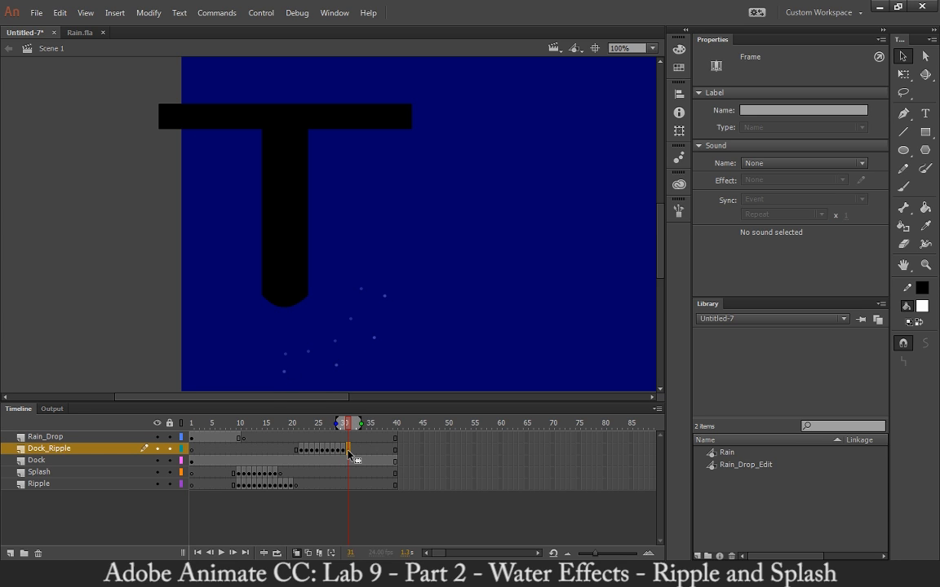
{"action": "key", "text": "ctrl+shift+a"}
{"action": "key", "text": "ctrl+Return"}
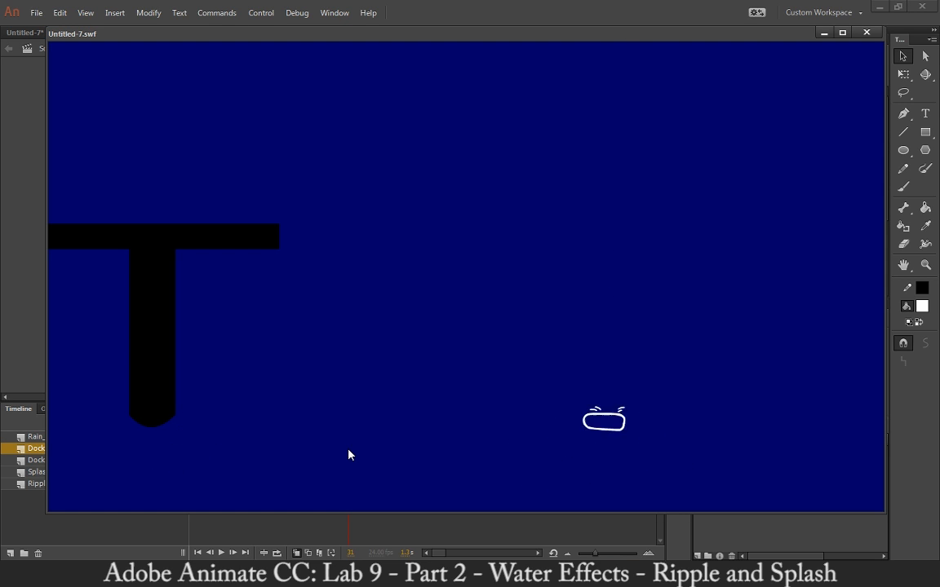
{"action": "left_click", "coordinate": [865, 33]}
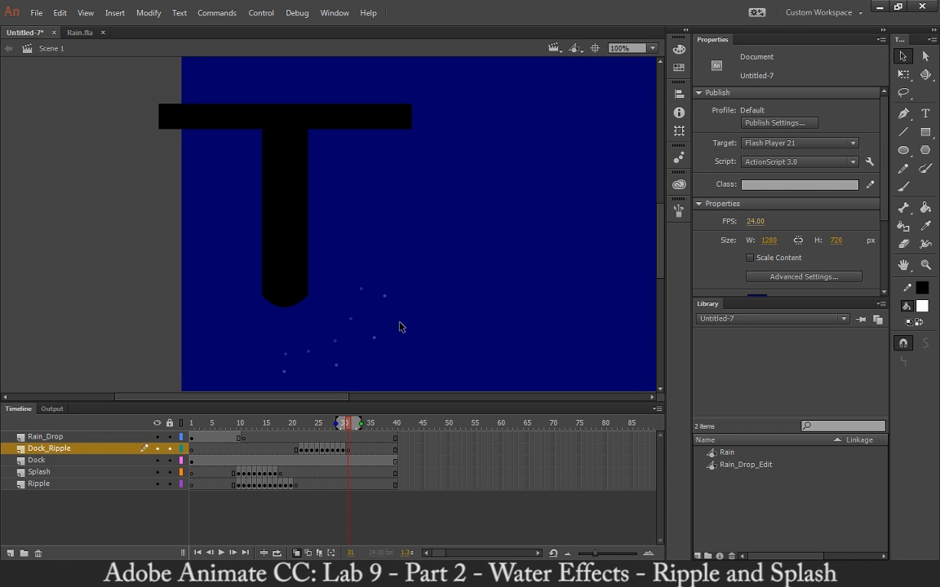
Step: Add a new layer above Dock_Ripple, hide Dock_Ripple and activate the Brush tool
{"action": "left_click", "coordinate": [11, 554]}
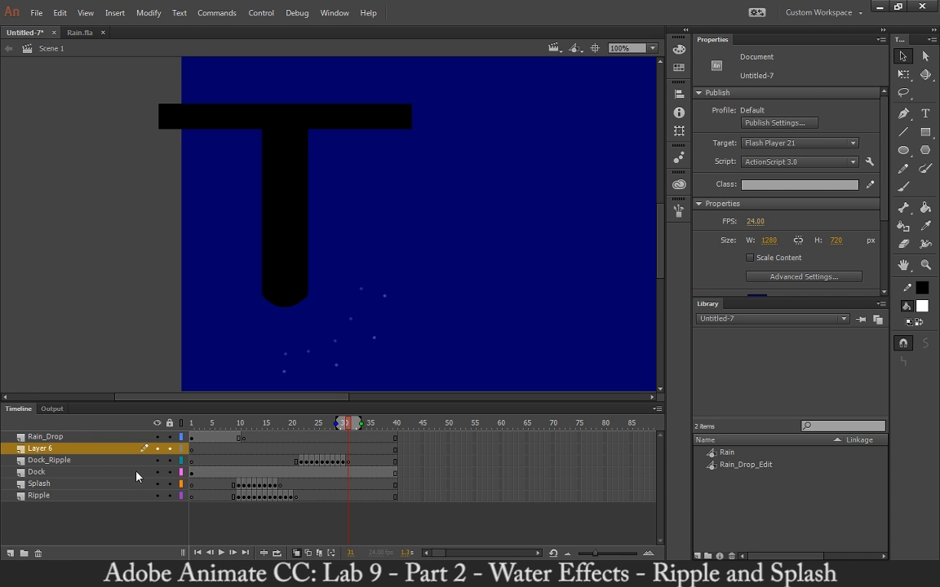
{"action": "left_click", "coordinate": [158, 460]}
{"action": "key", "text": "b"}
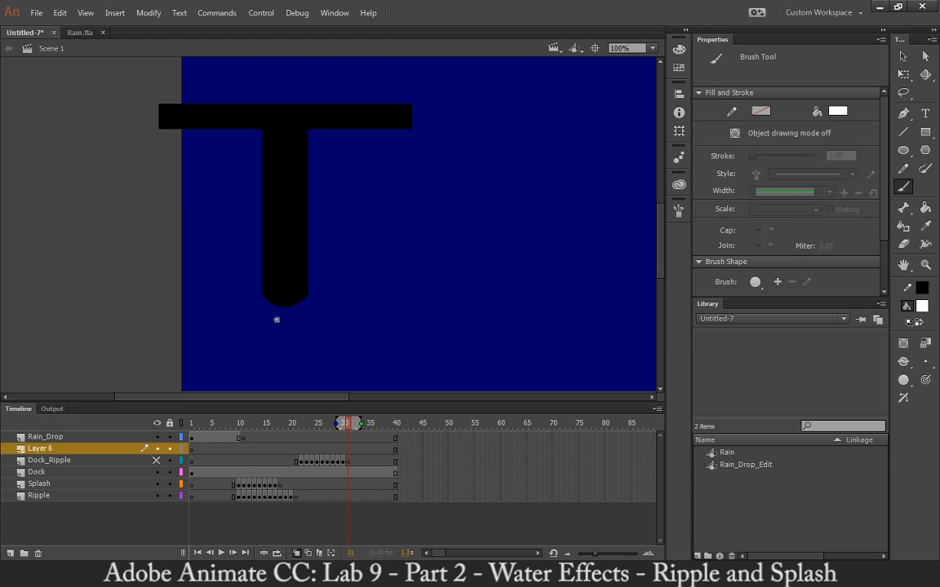
Step: Switch to the smallest brush size and paint a thin white wavy stroke under the dock post's rounded end on Layer 6
{"action": "mouse_move", "coordinate": [278, 318]}
{"action": "left_mouse_down"}
{"action": "mouse_move", "coordinate": [308, 315]}
{"action": "mouse_move", "coordinate": [320, 303]}
{"action": "left_mouse_up"}
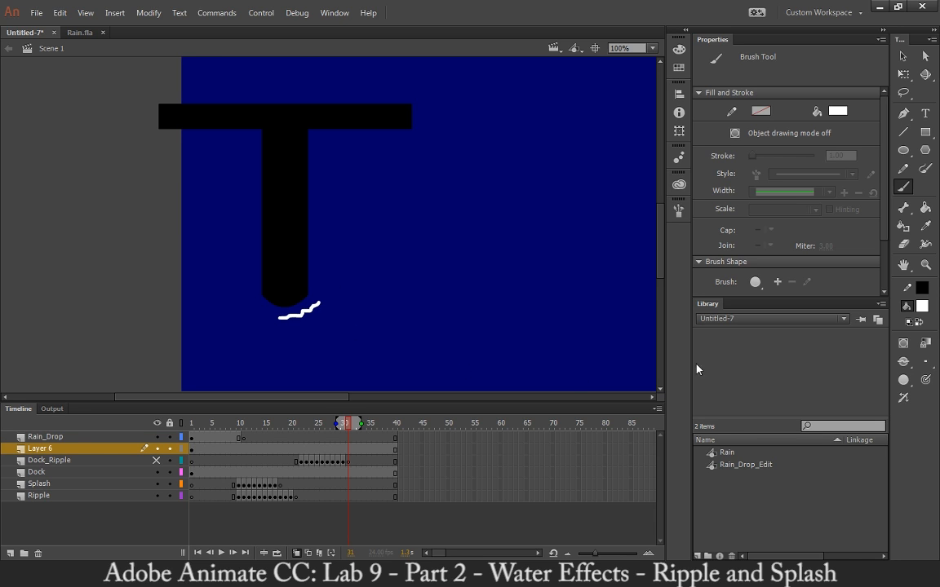
{"action": "key", "text": "ctrl+z"}
{"action": "left_click", "coordinate": [924, 363]}
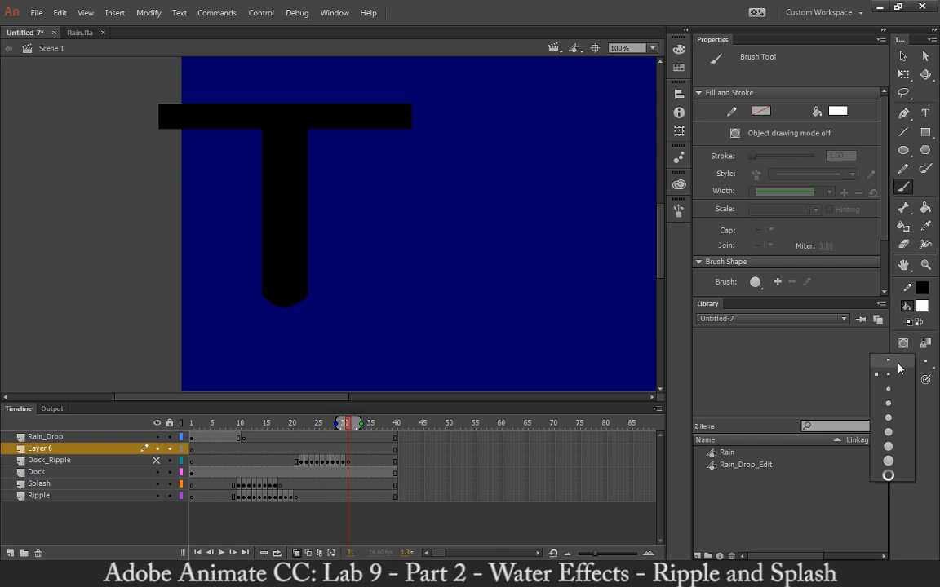
{"action": "left_click", "coordinate": [898, 368]}
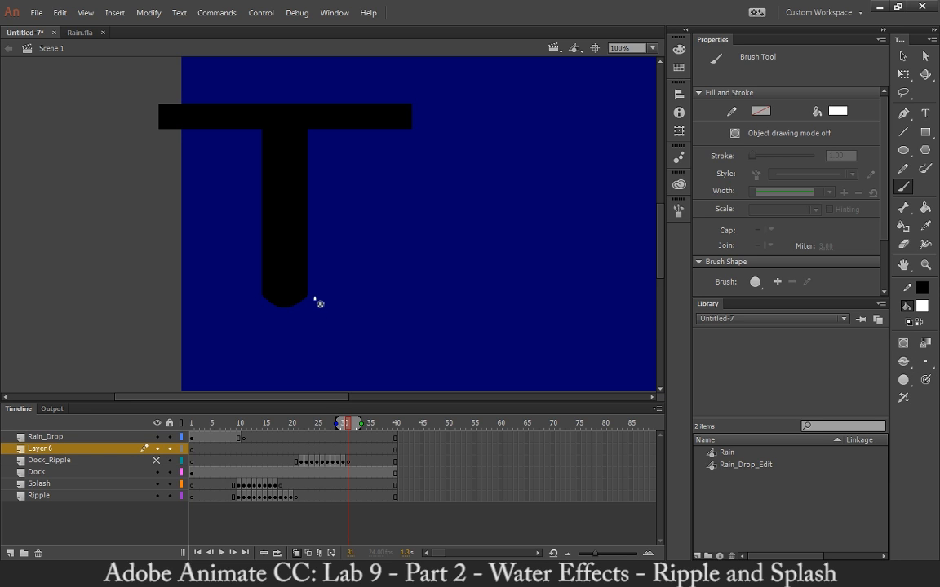
{"action": "left_click_drag", "start_coordinate": [314, 299], "coordinate": [288, 314]}
Step: Insert blank keyframes on frames 31, 32 and 33 of Layer 6, painting a wavy stroke slightly further from the post on each
{"action": "key", "text": "F7"}
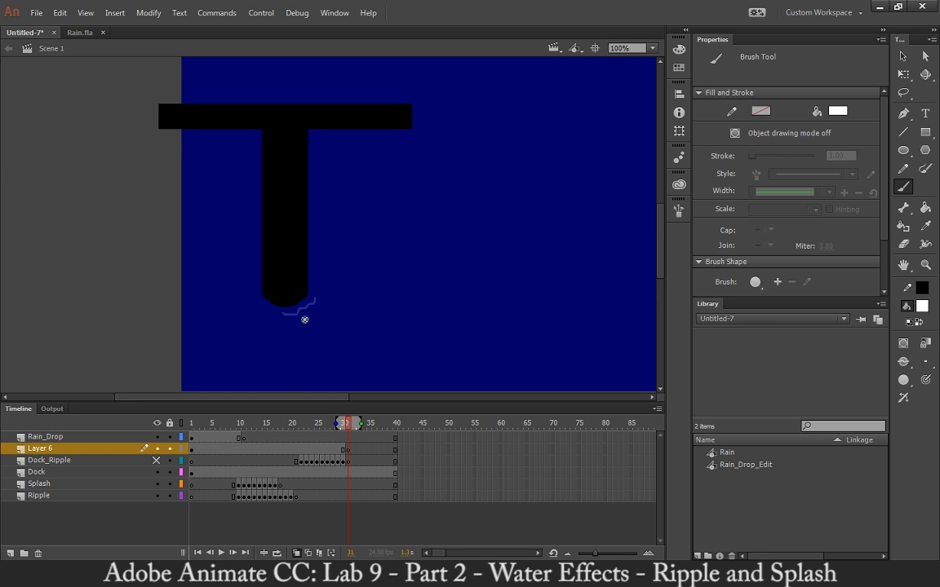
{"action": "left_click_drag", "start_coordinate": [288, 322], "coordinate": [303, 319]}
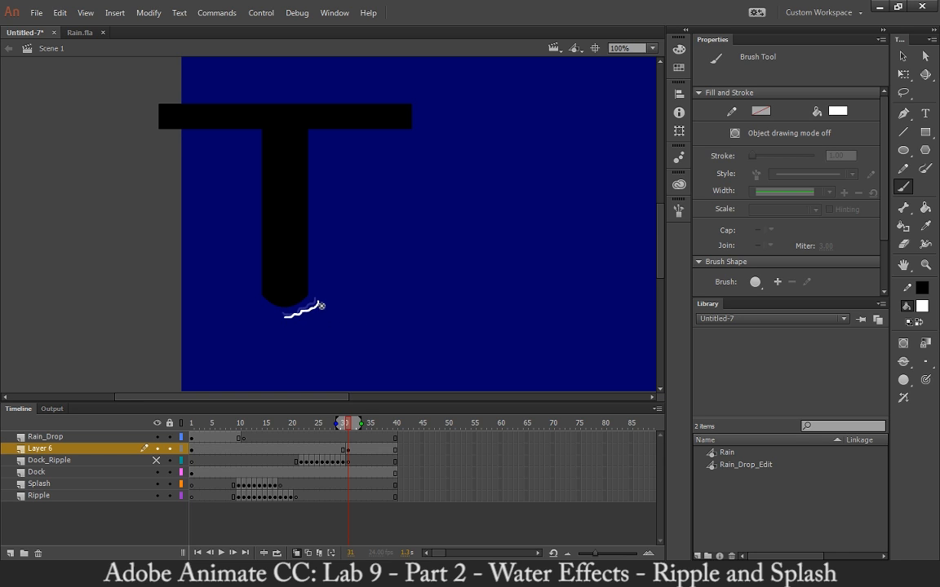
{"action": "key", "text": "period"}
{"action": "key", "text": "F7"}
{"action": "left_click_drag", "start_coordinate": [283, 319], "coordinate": [322, 314]}
{"action": "key", "text": "period"}
{"action": "key", "text": "F7"}
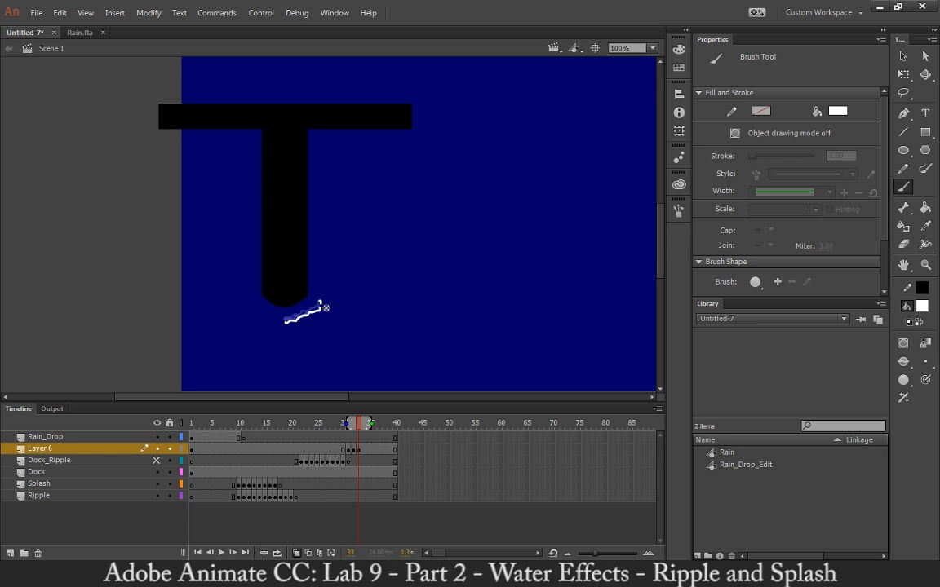
Step: Paint wavy ripple strokes further out on new blank keyframes 34 and 35 of Layer 6, and preview the movie
{"action": "key", "text": "period"}
{"action": "key", "text": "F7"}
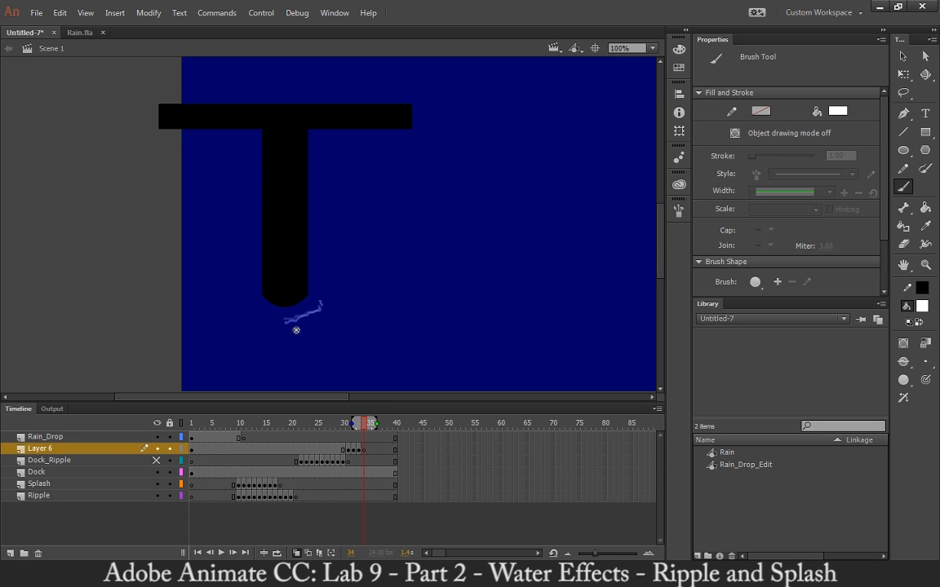
{"action": "left_click_drag", "start_coordinate": [283, 323], "coordinate": [326, 315]}
{"action": "key", "text": "period"}
{"action": "key", "text": "F7"}
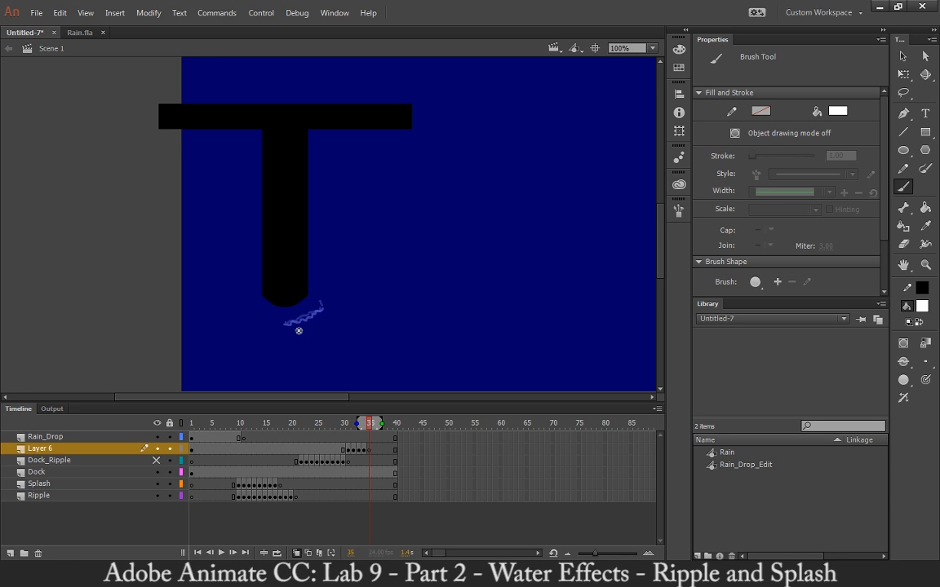
{"action": "left_click_drag", "start_coordinate": [298, 333], "coordinate": [331, 314]}
{"action": "key", "text": "ctrl+Return"}
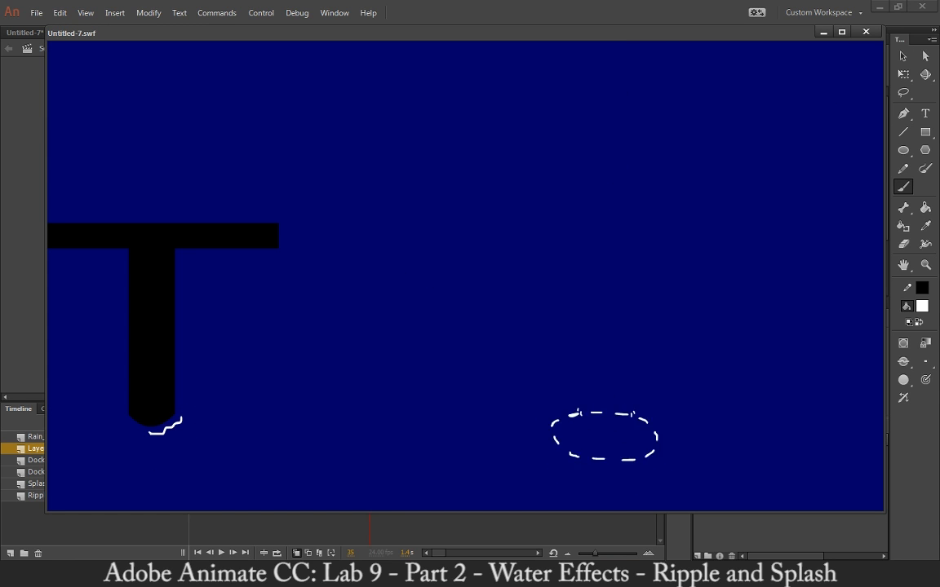
{"action": "left_click", "coordinate": [866, 32]}
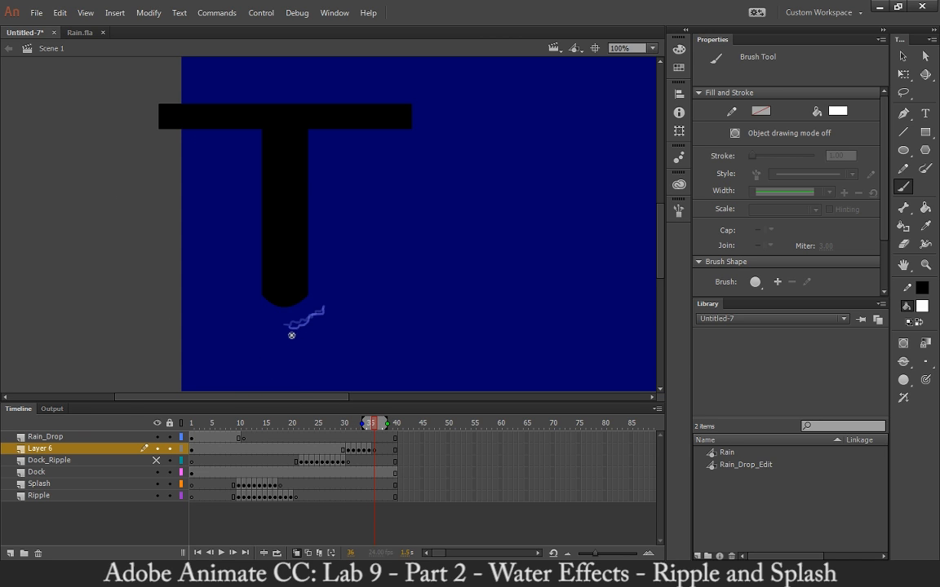
Step: Paint longer wavy strokes on frames 36 and 37 of Layer 6, each further outside the preceding ripple
{"action": "left_click_drag", "start_coordinate": [292, 336], "coordinate": [332, 314]}
{"action": "key", "text": "F7"}
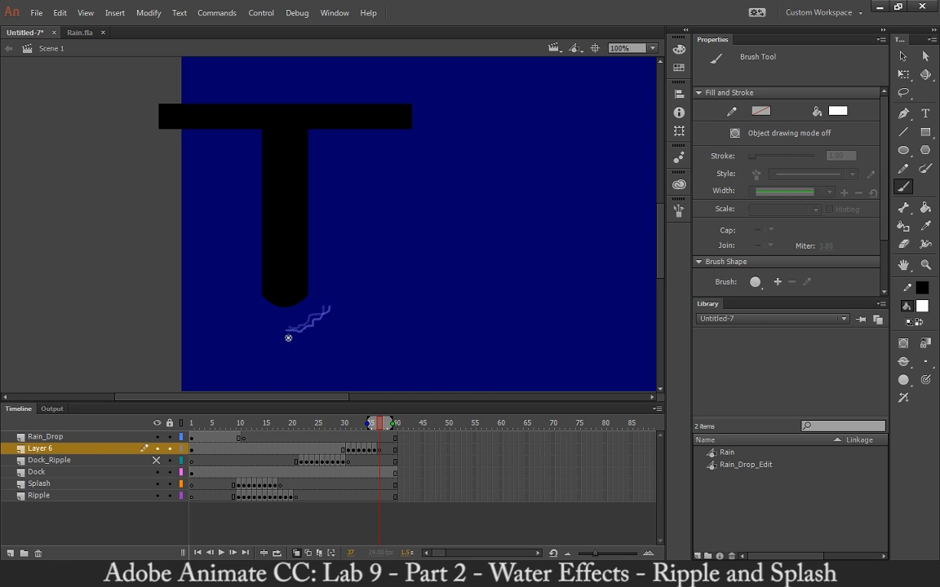
{"action": "mouse_move", "coordinate": [289, 338]}
{"action": "left_mouse_down"}
{"action": "mouse_move", "coordinate": [306, 340]}
{"action": "mouse_move", "coordinate": [336, 316]}
{"action": "left_mouse_up"}
Step: Insert blank keyframes on frames 38 and 39 of Layer 6 and paint the ripple as a widening arc of broken dashes
{"action": "key", "text": "F7"}
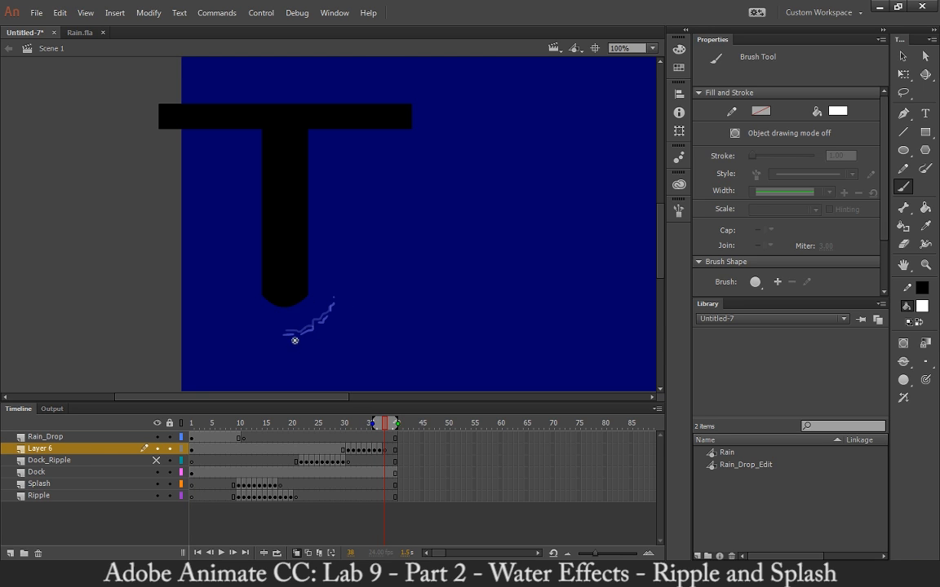
{"action": "mouse_move", "coordinate": [284, 335]}
{"action": "left_mouse_down"}
{"action": "mouse_move", "coordinate": [330, 329]}
{"action": "mouse_move", "coordinate": [339, 299]}
{"action": "mouse_move", "coordinate": [334, 318]}
{"action": "left_mouse_up"}
{"action": "key", "text": "F7"}
{"action": "mouse_move", "coordinate": [282, 341]}
{"action": "left_mouse_down"}
{"action": "mouse_move", "coordinate": [313, 339]}
{"action": "mouse_move", "coordinate": [347, 312]}
{"action": "left_mouse_up"}
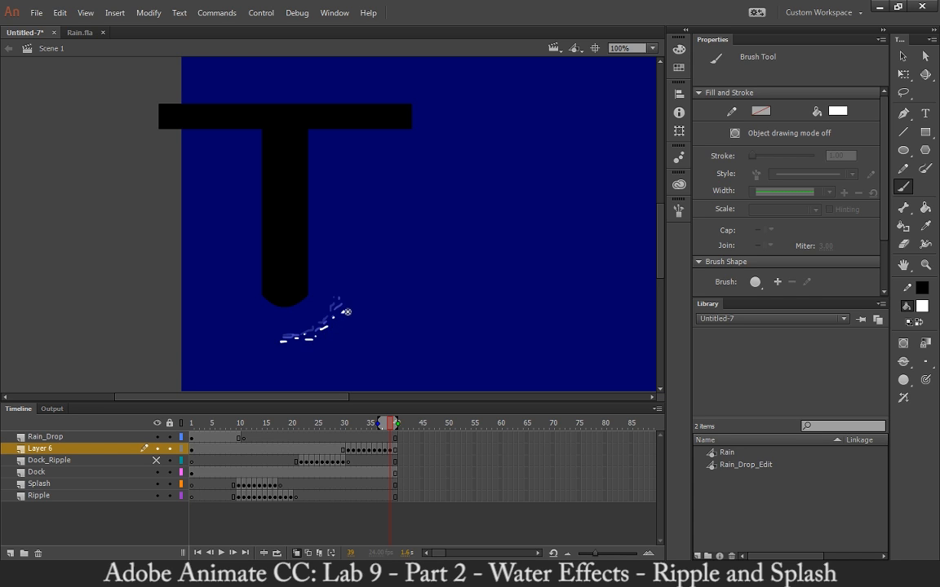
Step: Paint an arc of small dots on frame 40 of Layer 6, just outside the frame 39 dashes
{"action": "key", "text": "."}
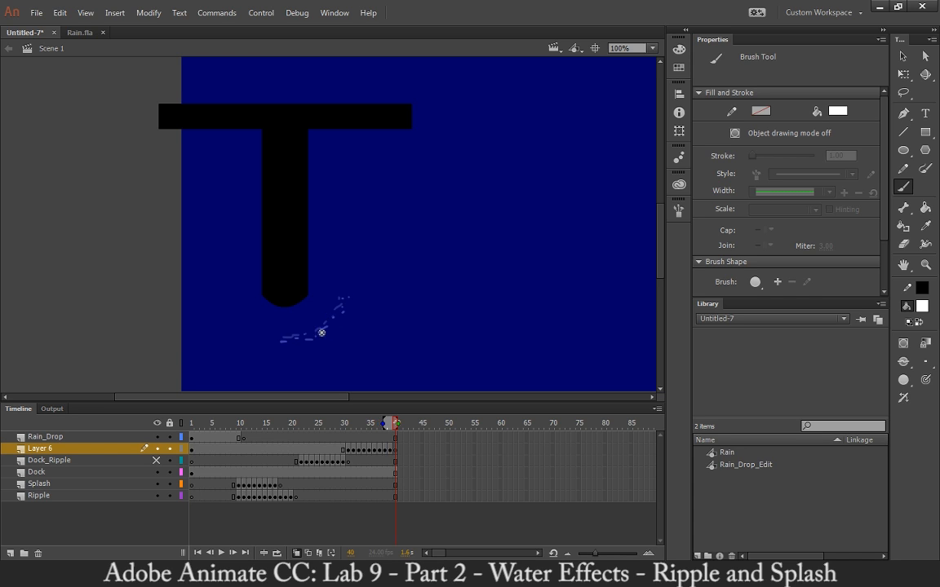
{"action": "left_click", "coordinate": [286, 345]}
{"action": "left_click", "coordinate": [297, 343]}
{"action": "left_click", "coordinate": [305, 344]}
{"action": "left_click", "coordinate": [311, 340]}
{"action": "left_click", "coordinate": [318, 337]}
{"action": "left_click", "coordinate": [320, 328]}
{"action": "left_click", "coordinate": [328, 326]}
{"action": "left_click", "coordinate": [332, 319]}
{"action": "left_click", "coordinate": [331, 315]}
{"action": "left_click", "coordinate": [341, 308]}
Step: Extend the layers to frame 41 and dot a wider-spaced arc on a blank keyframe there in Layer 6
{"action": "key", "text": "F5"}
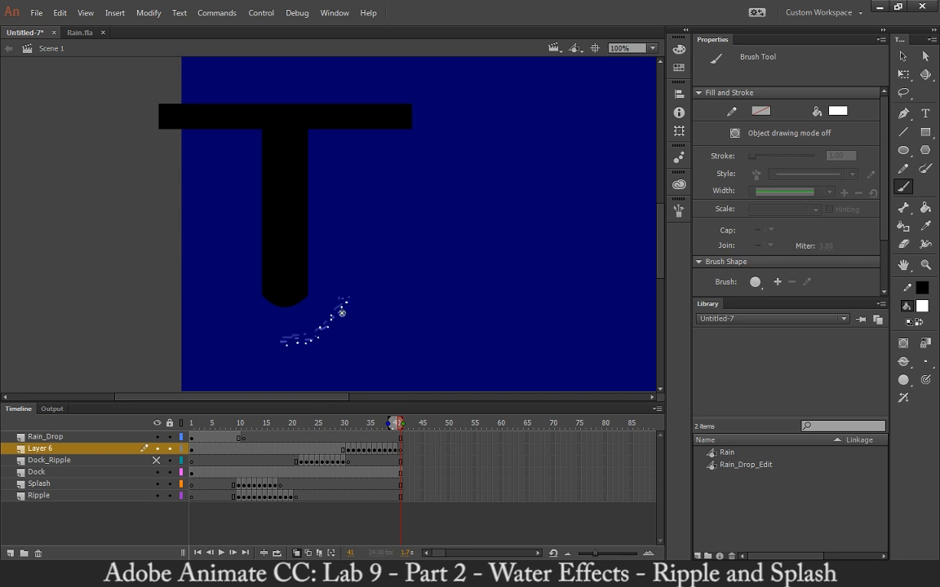
{"action": "key", "text": "F7"}
{"action": "left_click", "coordinate": [288, 348]}
{"action": "left_click", "coordinate": [299, 345]}
{"action": "left_click", "coordinate": [305, 346]}
{"action": "left_click", "coordinate": [324, 340]}
{"action": "left_click", "coordinate": [324, 332]}
{"action": "left_click", "coordinate": [339, 328]}
{"action": "left_click", "coordinate": [340, 315]}
{"action": "left_click", "coordinate": [349, 310]}
{"action": "left_click", "coordinate": [353, 301]}
Step: Extend the layers, dot a sparser arc on blank keyframe 42 of Layer 6, and end the ripple with a blank keyframe on frame 43
{"action": "key", "text": "F5"}
{"action": "key", "text": "F7"}
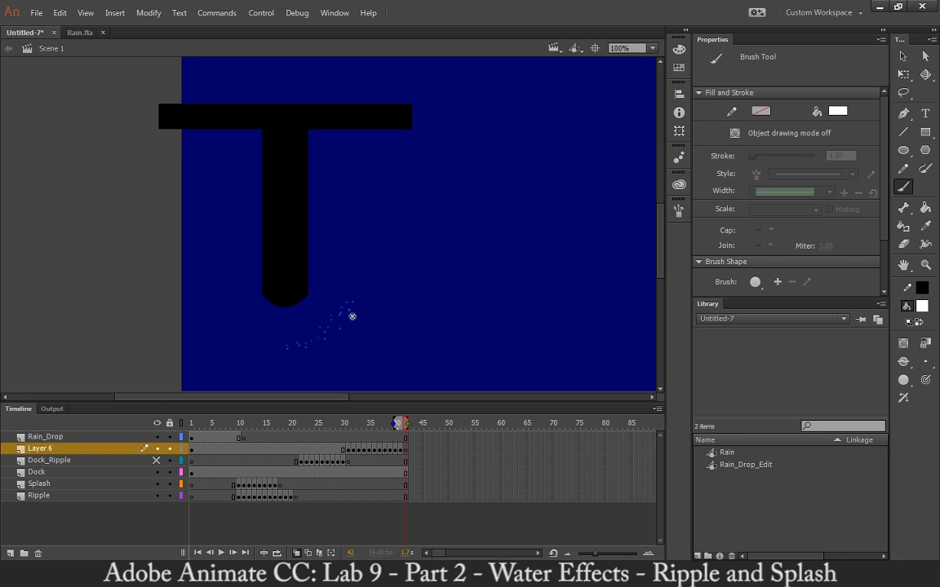
{"action": "left_click", "coordinate": [299, 350]}
{"action": "left_click", "coordinate": [315, 346]}
{"action": "left_click", "coordinate": [323, 338]}
{"action": "left_click", "coordinate": [337, 330]}
{"action": "left_click", "coordinate": [337, 321]}
{"action": "left_click", "coordinate": [346, 316]}
{"action": "key", "text": "F7"}
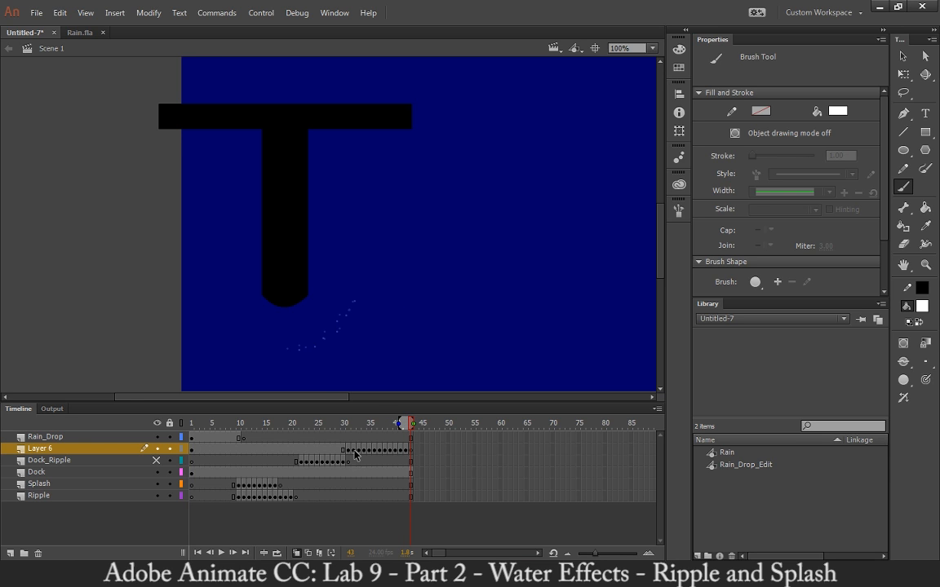
Step: Move Layer 6's painted keyframes 31 to 42 back to start at frame 22, and turn Dock_Ripple into a guide layer
{"action": "mouse_move", "coordinate": [348, 450]}
{"action": "left_mouse_down"}
{"action": "mouse_move", "coordinate": [407, 455]}
{"action": "mouse_move", "coordinate": [360, 454]}
{"action": "left_mouse_up"}
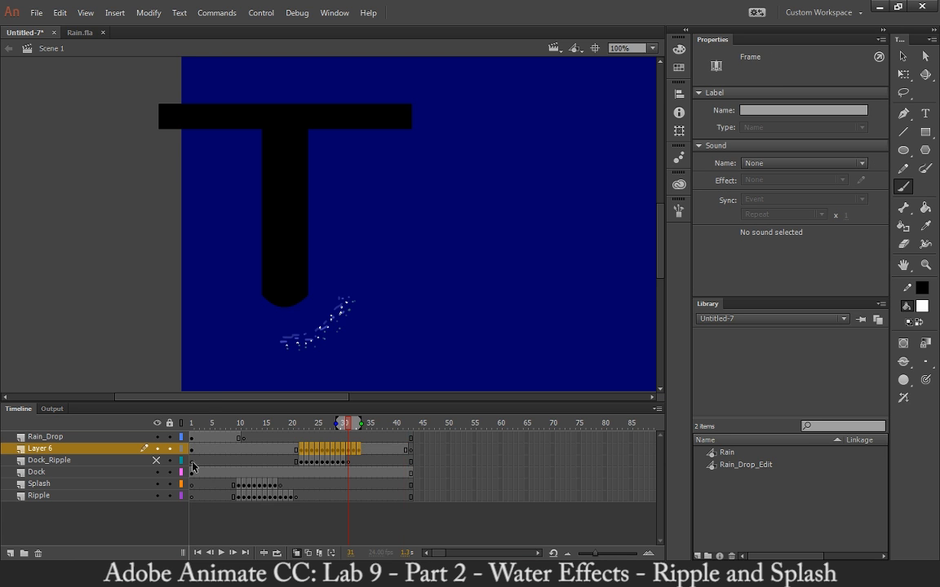
{"action": "left_click", "coordinate": [57, 460]}
{"action": "right_click", "coordinate": [59, 459]}
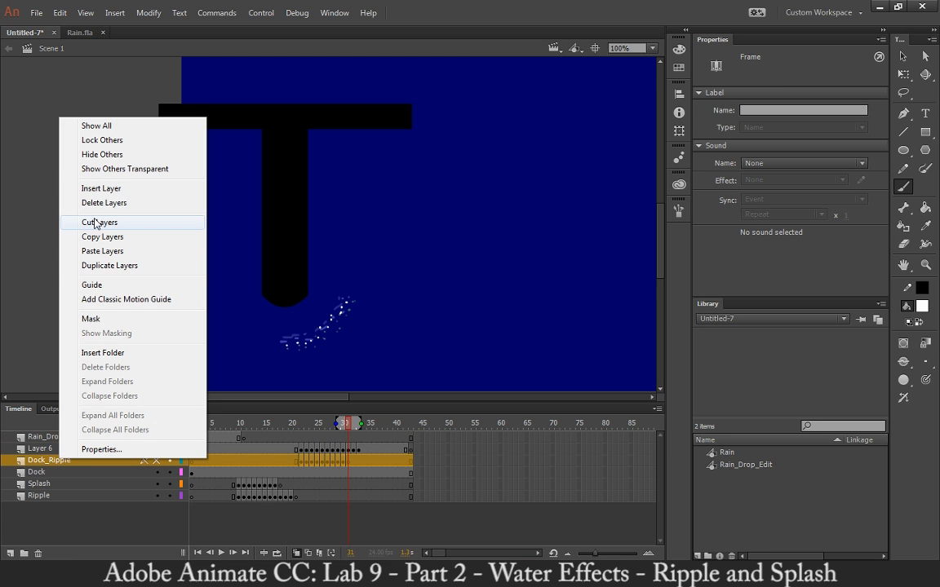
{"action": "left_click", "coordinate": [91, 285]}
Step: Rename Layer 6 as Dock_Ripple_2 and test the movie with the new ripple
{"action": "left_click", "coordinate": [45, 450]}
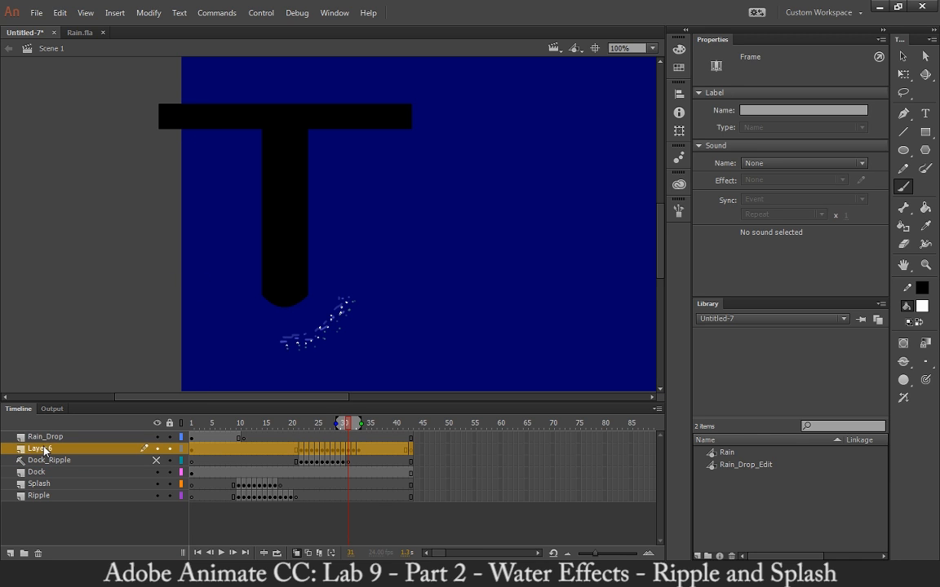
{"action": "double_click", "coordinate": [45, 449]}
{"action": "type", "text": "Dock_Ripple"}
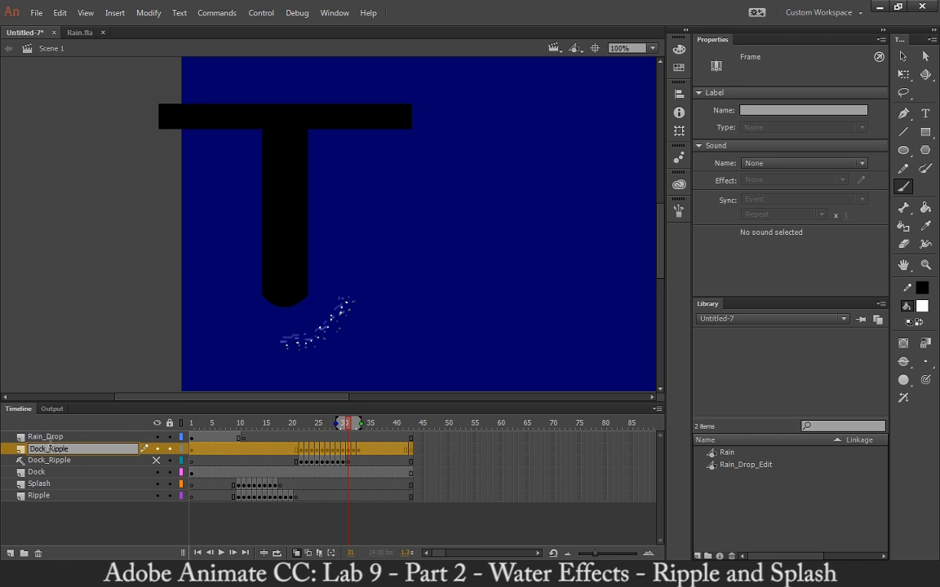
{"action": "type", "text": "2"}
{"action": "key", "text": "Return"}
{"action": "key", "text": "ctrl+Return"}
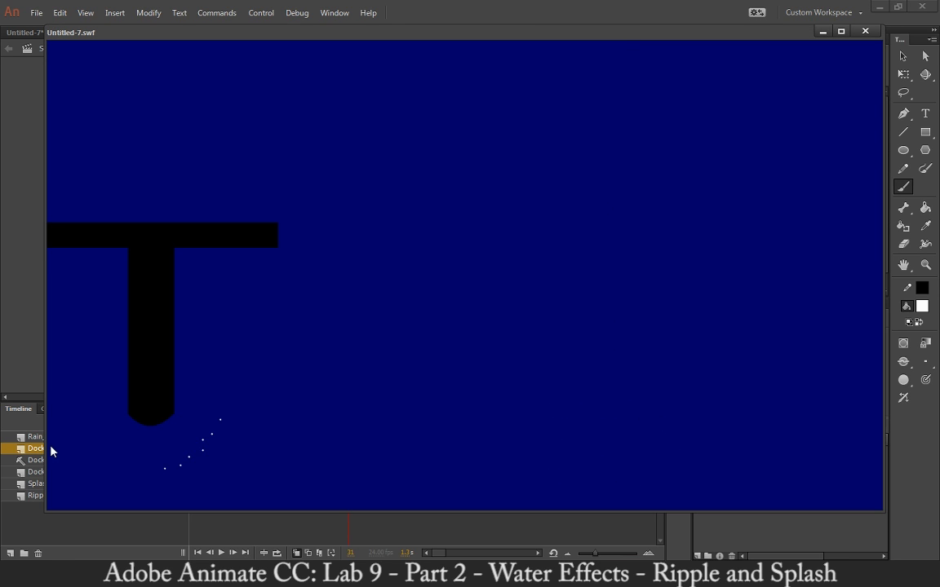
{"action": "left_click", "coordinate": [865, 31]}
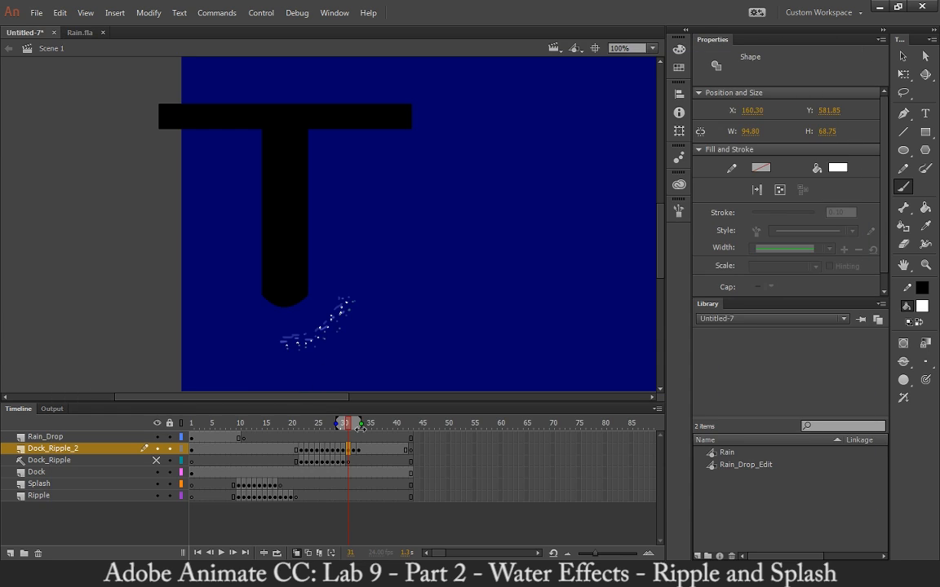
Step: End Dock_Ripple_2 with a blank keyframe on frame 34 and move the layer's frame 1 drawing to frame 21
{"action": "left_click", "coordinate": [362, 450]}
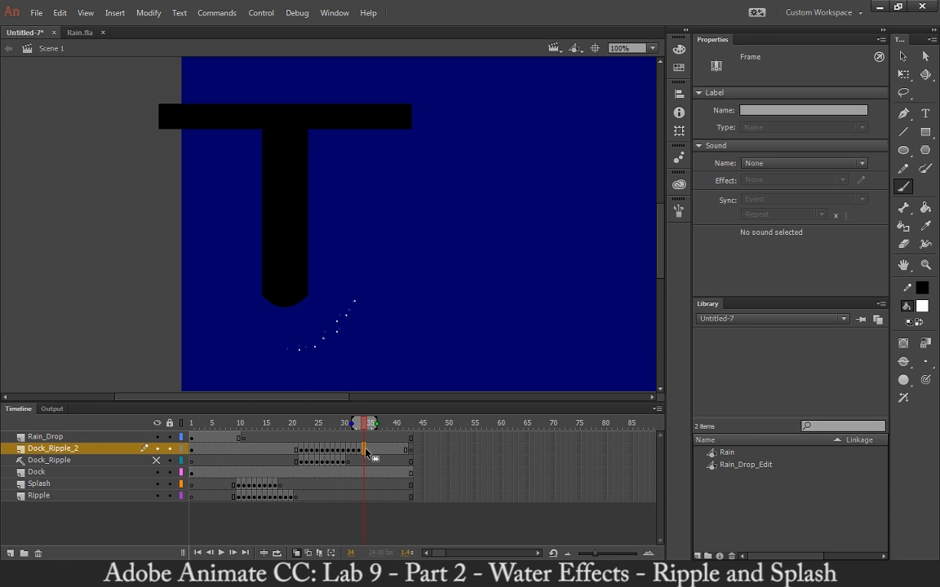
{"action": "key", "text": "F7"}
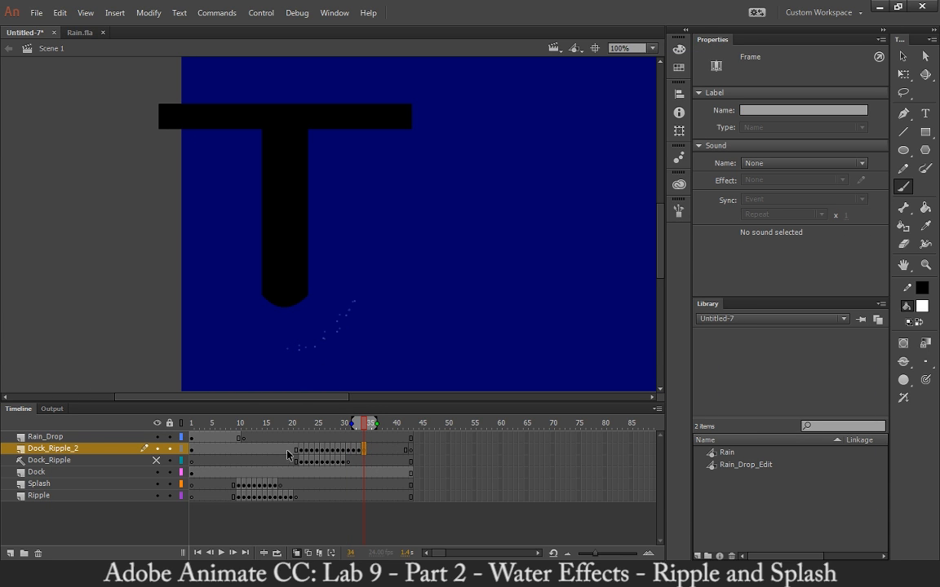
{"action": "left_click", "coordinate": [296, 449]}
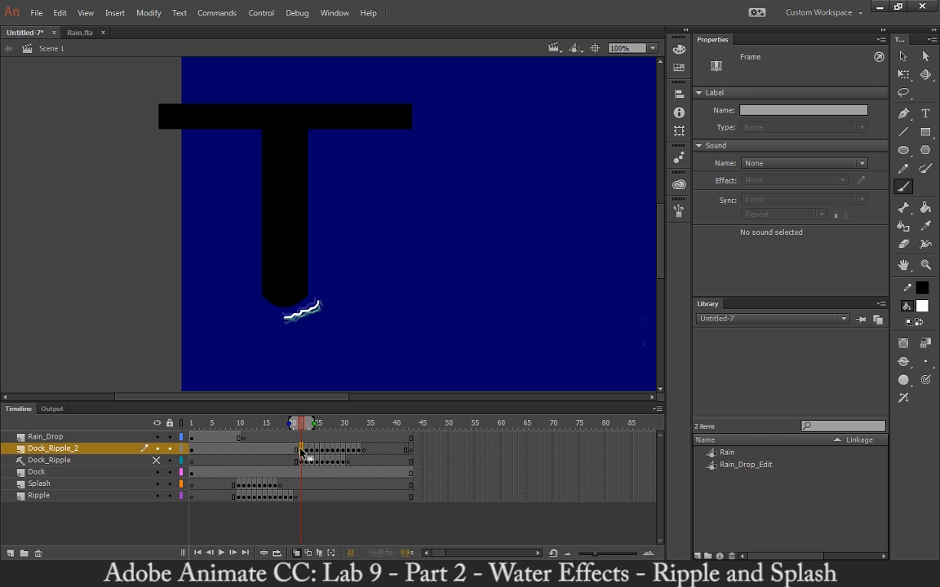
{"action": "left_click", "coordinate": [291, 450]}
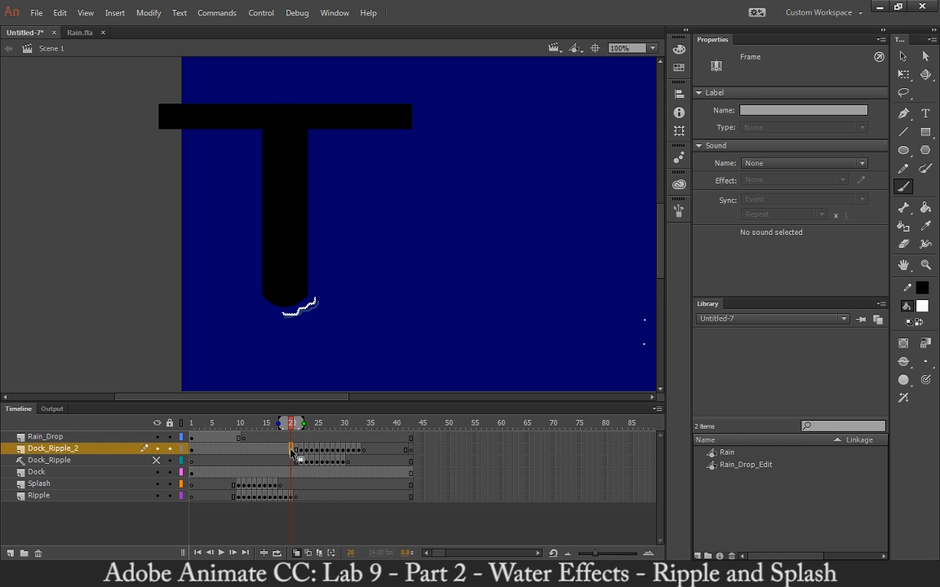
{"action": "left_click", "coordinate": [192, 450]}
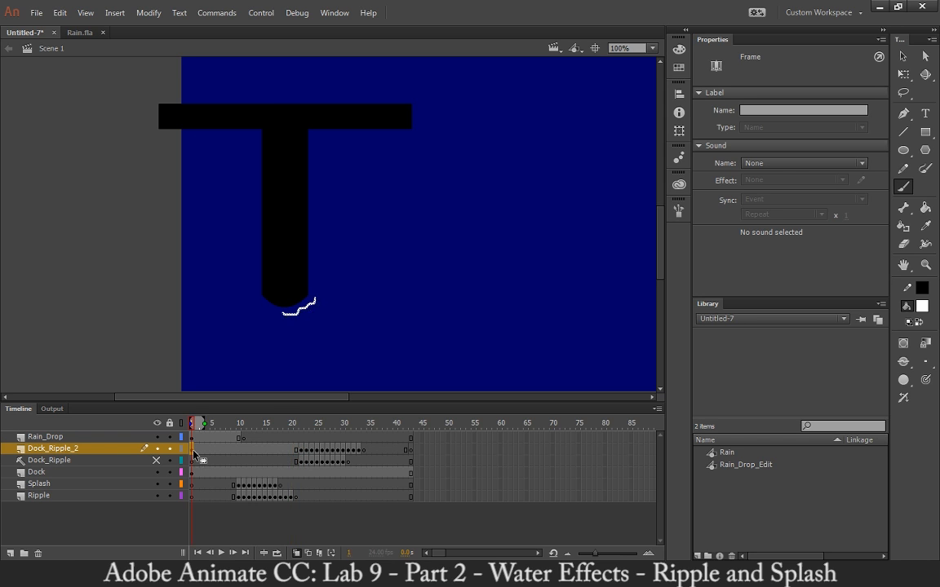
{"action": "left_click", "coordinate": [292, 453]}
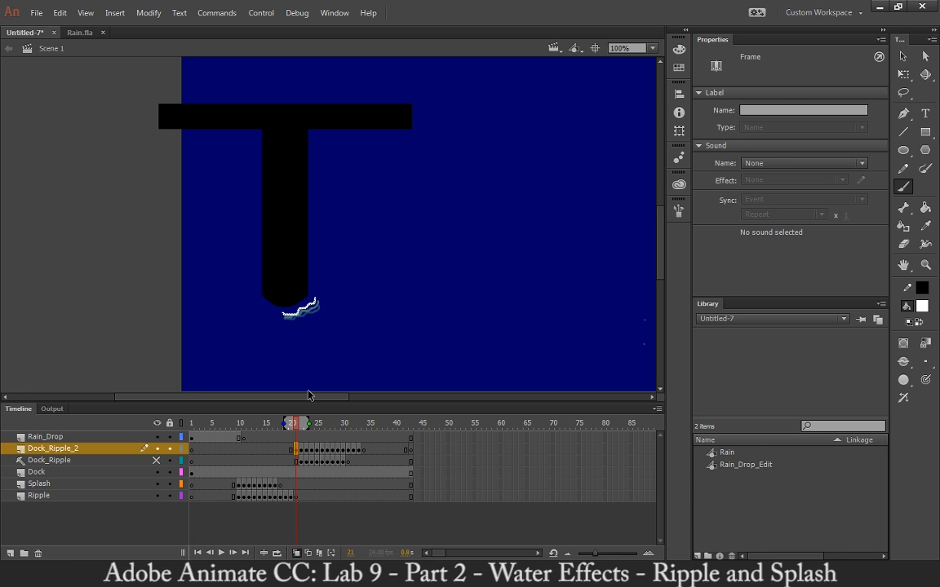
Step: Test the movie to check the dock ripple's timing, and close the preview
{"action": "key", "text": "ctrl+Return"}
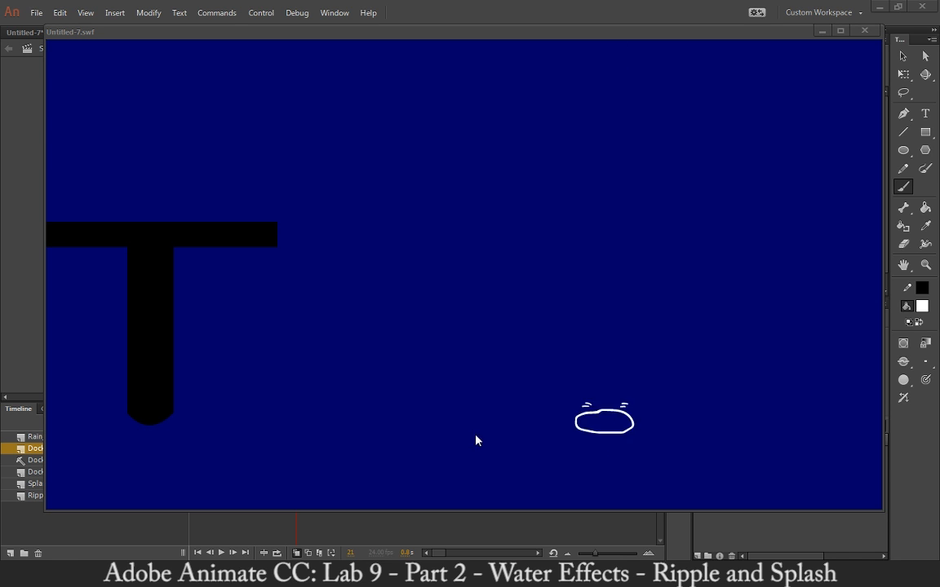
{"action": "left_click", "coordinate": [865, 31]}
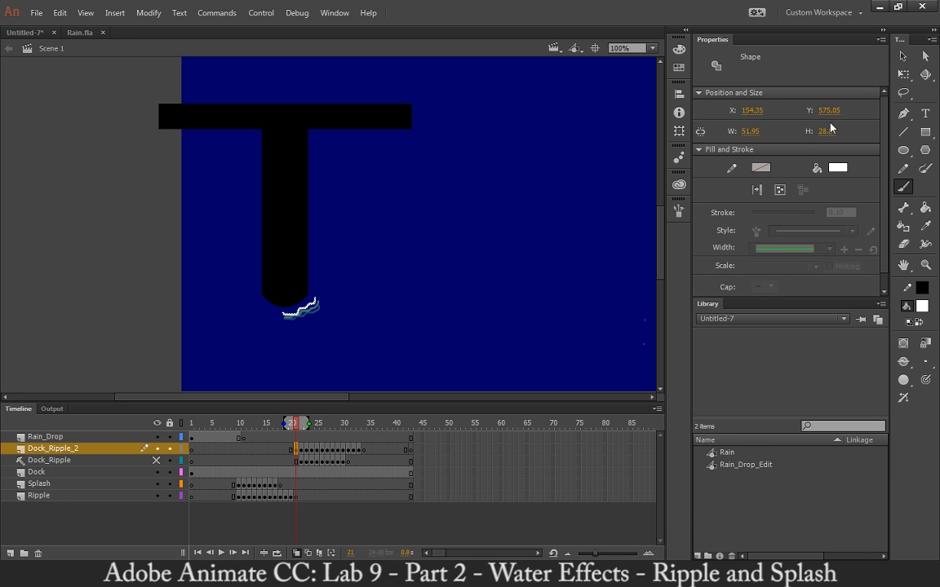
Step: Add a layer named Reference beneath the Ripple layer
{"action": "left_click", "coordinate": [903, 132]}
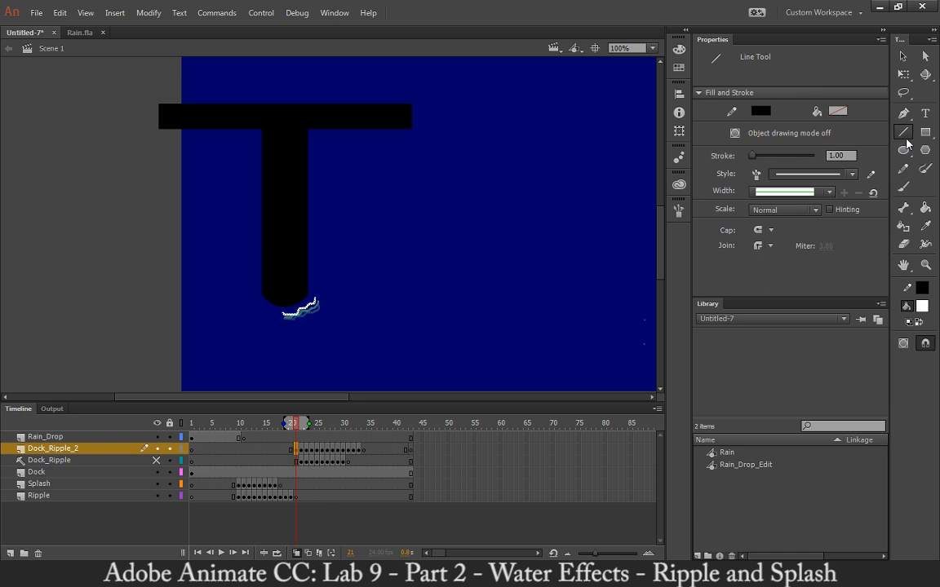
{"action": "key", "text": "ctrl+minus"}
{"action": "key", "text": "ctrl+minus"}
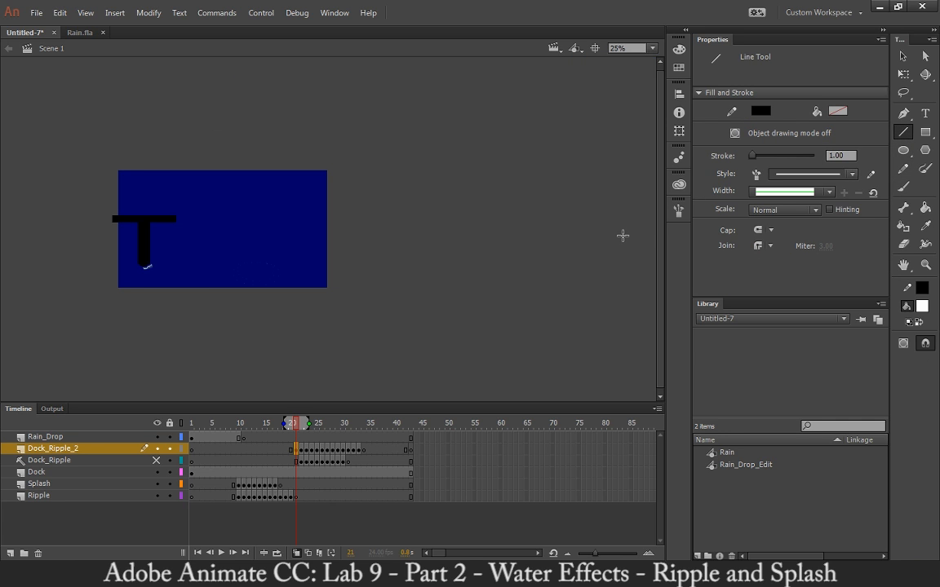
{"action": "left_click", "coordinate": [40, 496]}
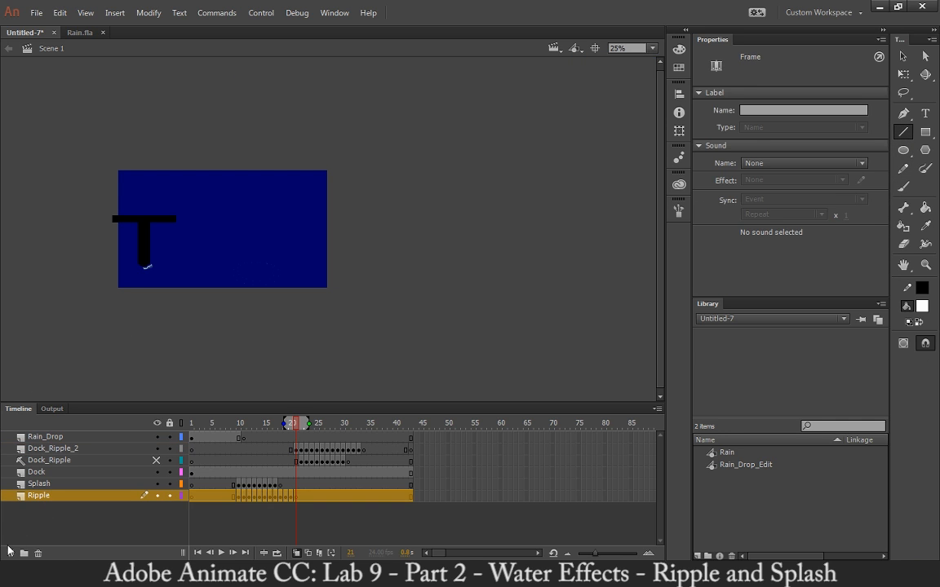
{"action": "left_click", "coordinate": [10, 553]}
{"action": "left_click_drag", "start_coordinate": [41, 500], "coordinate": [39, 509]}
{"action": "double_click", "coordinate": [39, 508]}
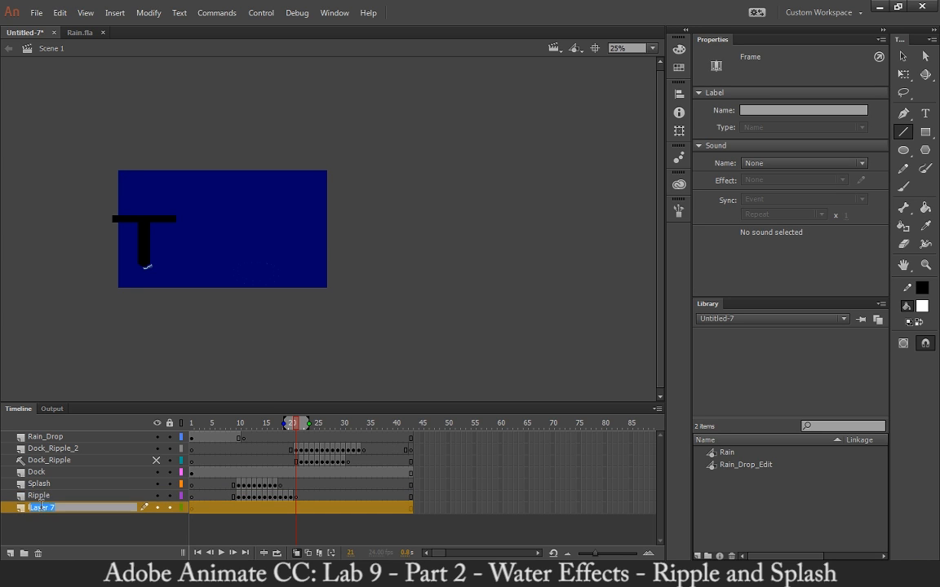
{"action": "type", "text": "Reference"}
{"action": "key", "text": "Return"}
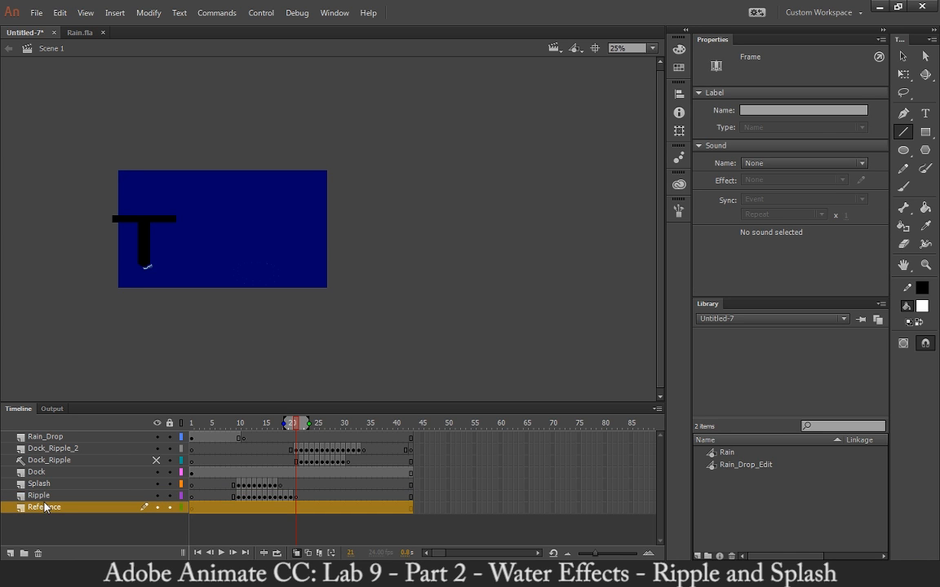
Step: Draw a straight horizontal black line across the full width of the stage on Reference, and test the movie
{"action": "left_click_drag", "start_coordinate": [98, 243], "coordinate": [343, 243]}
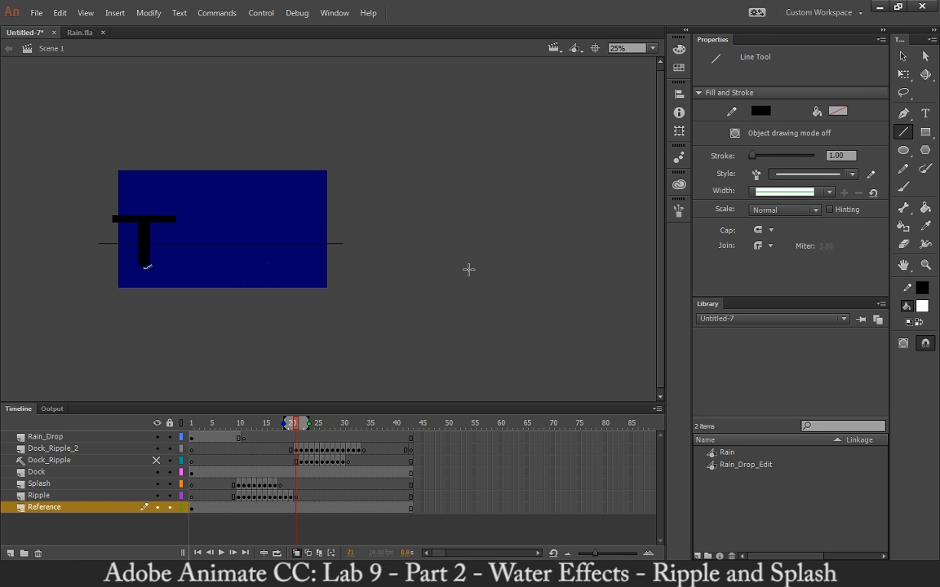
{"action": "key", "text": "ctrl+Return"}
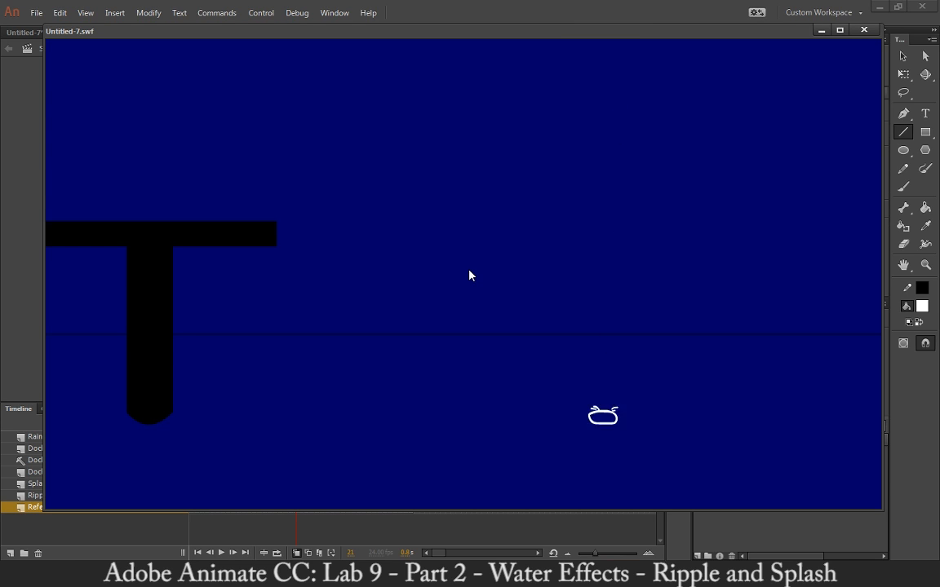
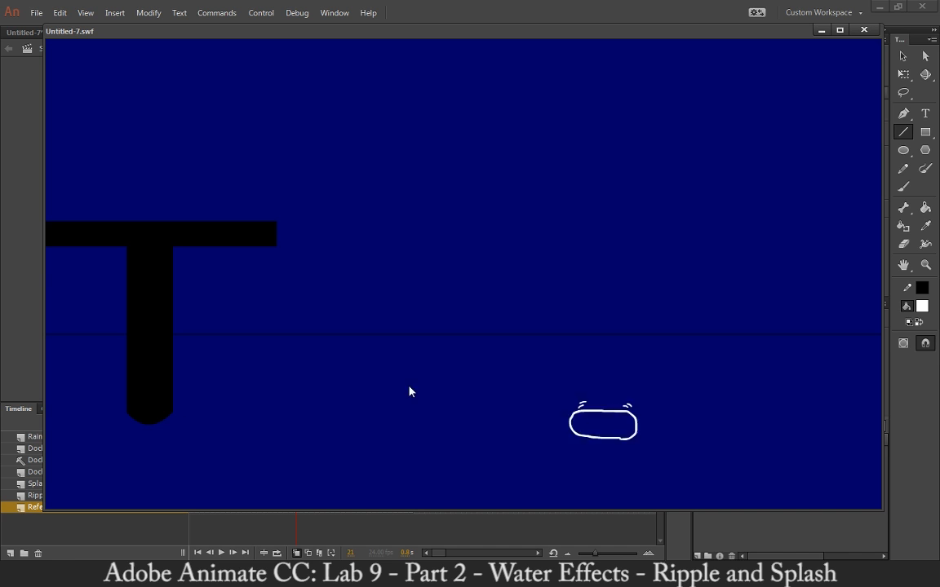
{"action": "left_click", "coordinate": [864, 30]}
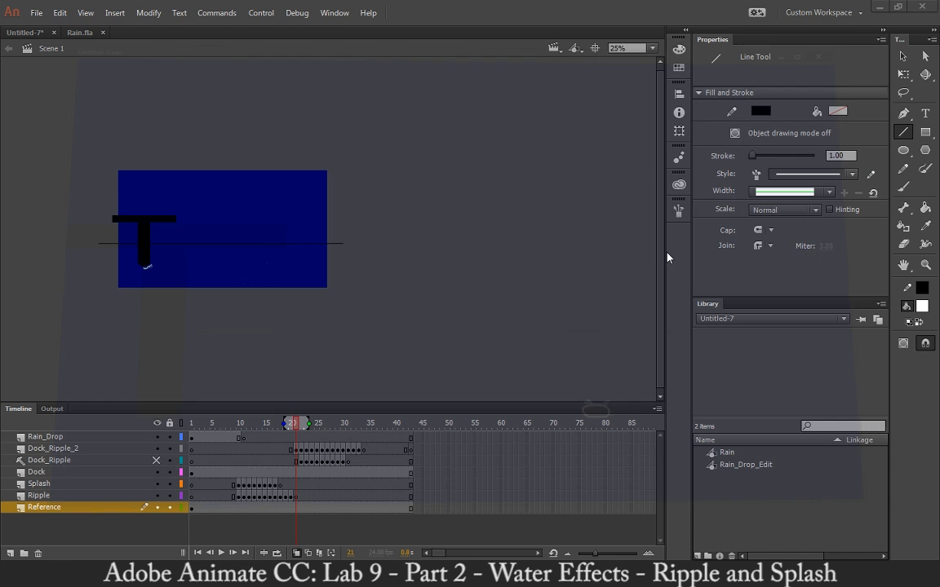
Step: Turn off onion skinning and review the raindrop's fall from frame 1 to frame 9
{"action": "key", "text": "ctrl+minus"}
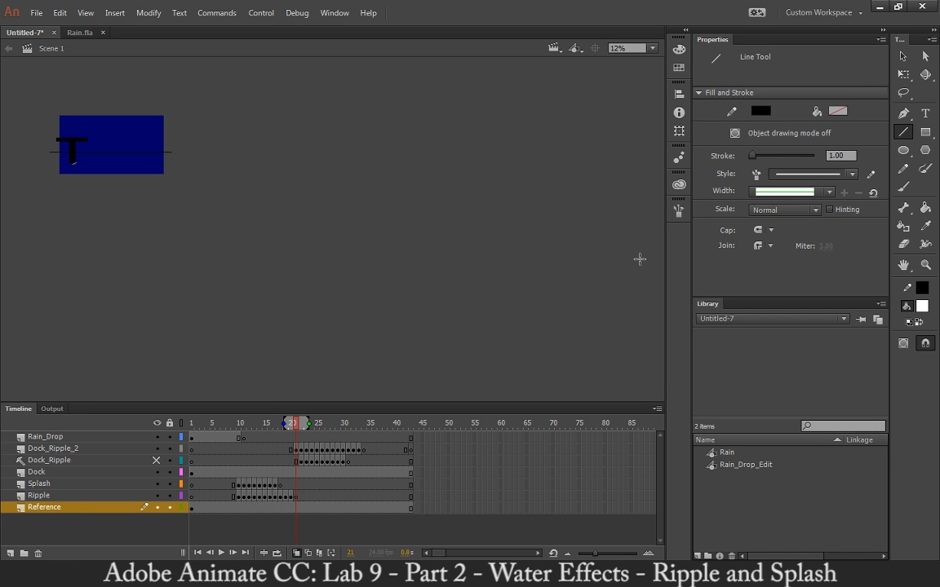
{"action": "left_click", "coordinate": [86, 436]}
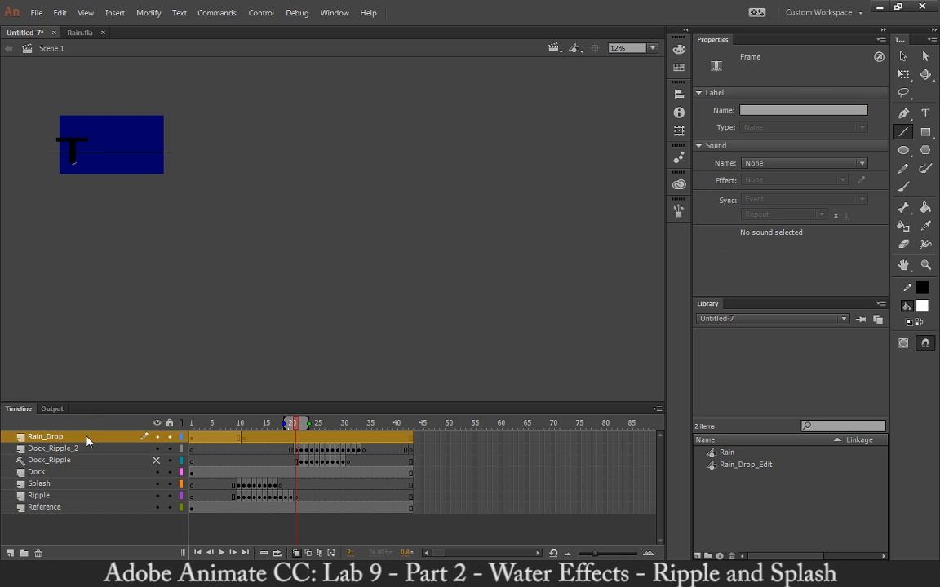
{"action": "left_click", "coordinate": [903, 57]}
{"action": "key", "text": "space"}
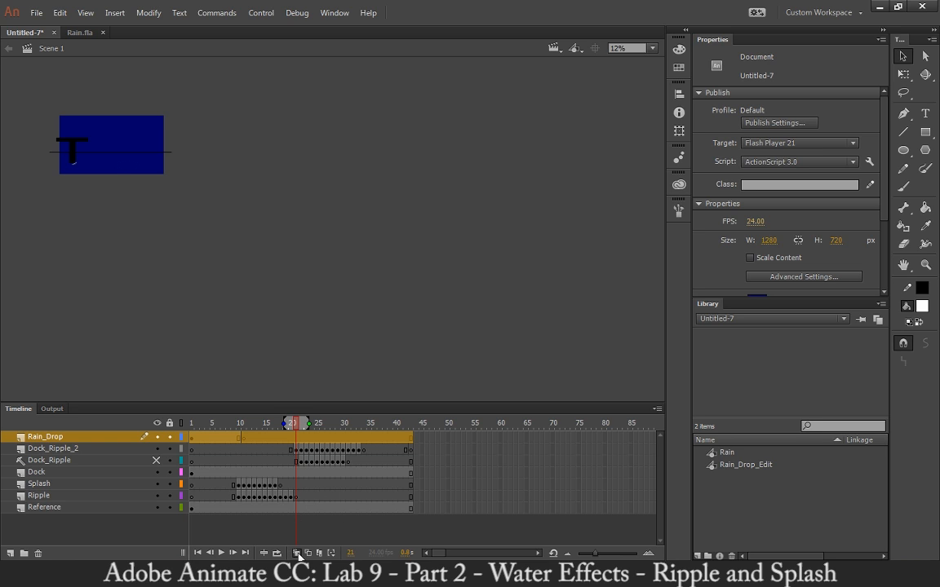
{"action": "left_click_drag", "start_coordinate": [295, 422], "coordinate": [190, 423]}
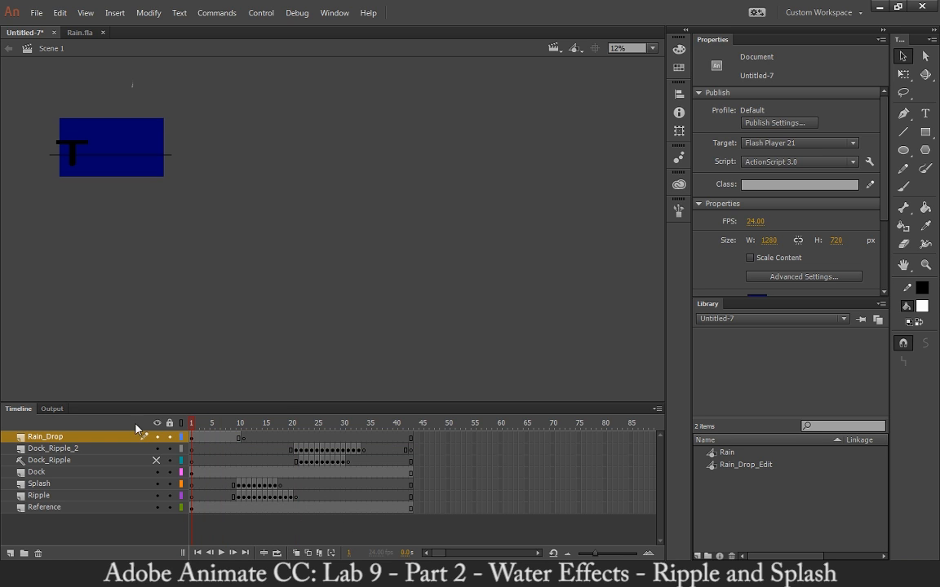
{"action": "left_click", "coordinate": [237, 423]}
{"action": "key", "text": "ctrl+5"}
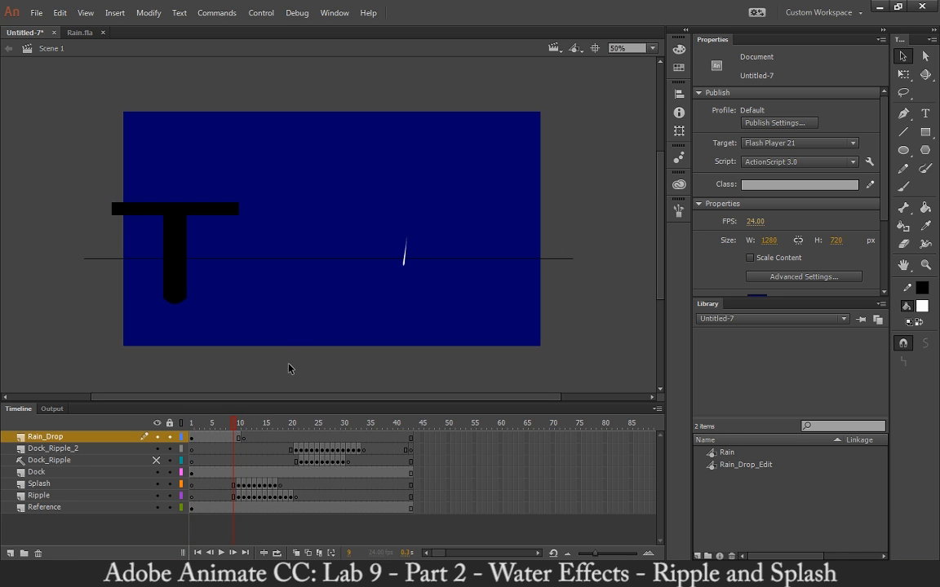
Step: Turn on multiple-frame editing at frame 10 and extend its range to cover all Splash and Ripple drawings
{"action": "left_click", "coordinate": [241, 424]}
{"action": "left_click", "coordinate": [330, 555]}
{"action": "left_click_drag", "start_coordinate": [465, 362], "coordinate": [372, 270]}
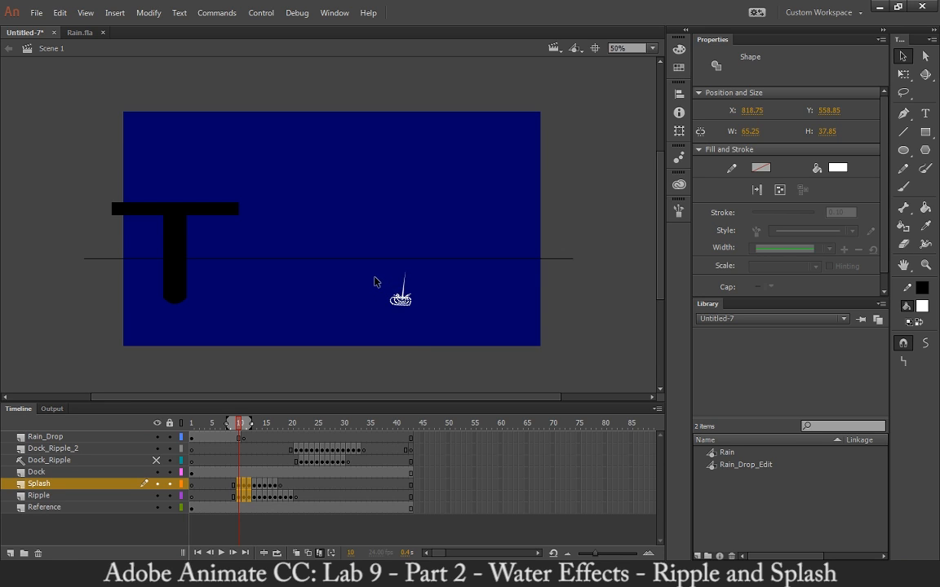
{"action": "left_click_drag", "start_coordinate": [375, 275], "coordinate": [419, 318]}
{"action": "key", "text": "ctrl+="}
{"action": "key", "text": "ctrl+="}
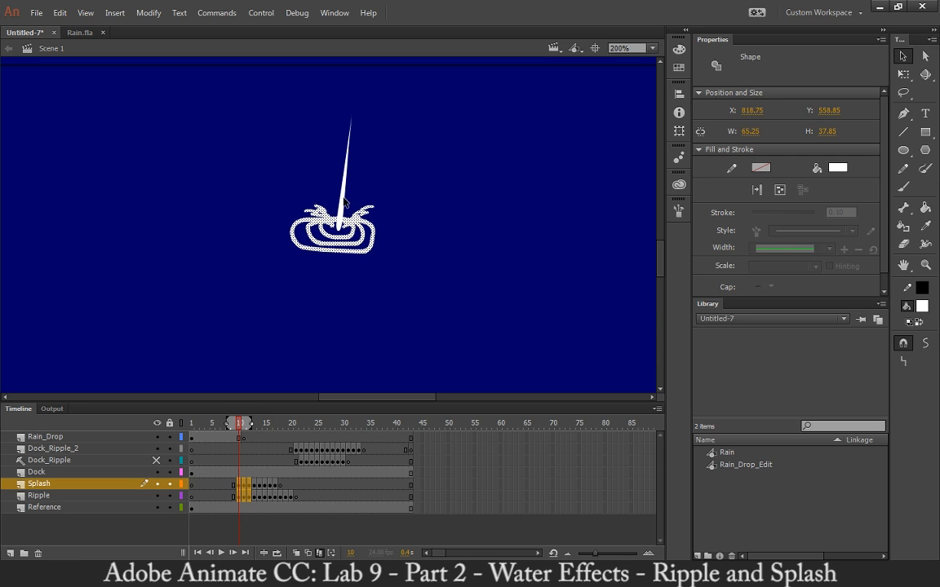
{"action": "left_click_drag", "start_coordinate": [251, 422], "coordinate": [310, 423]}
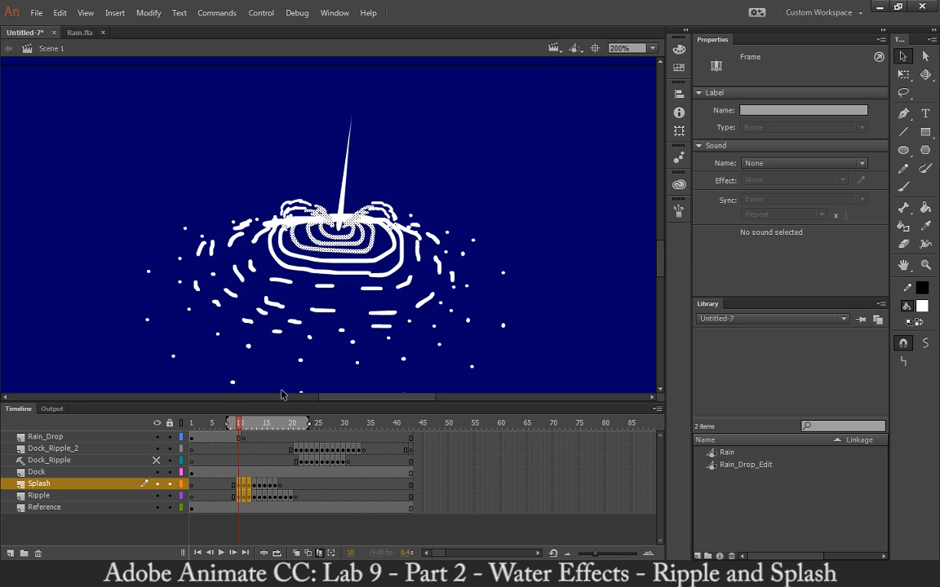
{"action": "key", "text": "ctrl+-"}
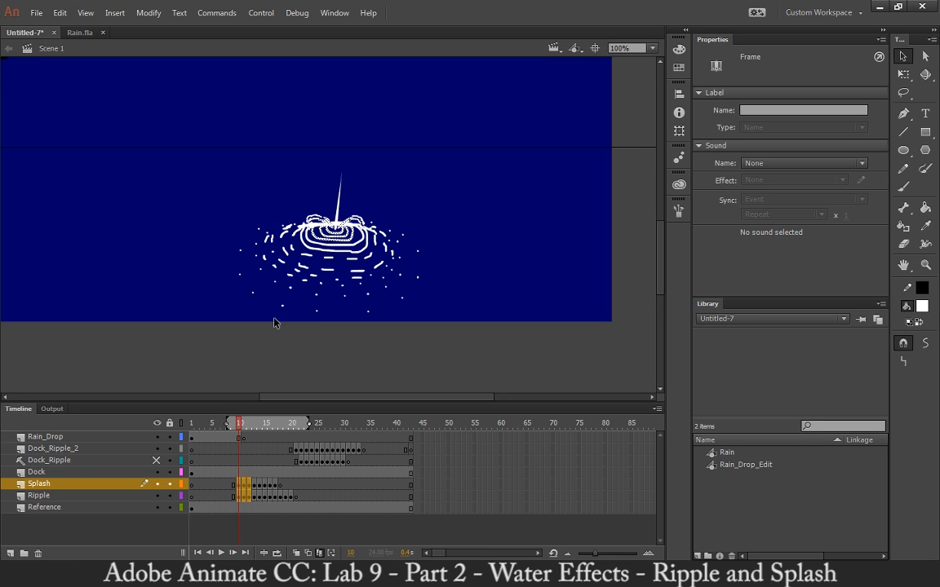
{"action": "left_click_drag", "start_coordinate": [224, 424], "coordinate": [217, 422]}
Step: Move all Splash and Ripple drawings together horizontally to sit closer to the dock post, and turn off multiple-frame editing
{"action": "mouse_move", "coordinate": [201, 177]}
{"action": "left_mouse_down"}
{"action": "mouse_move", "coordinate": [346, 304]}
{"action": "mouse_move", "coordinate": [510, 356]}
{"action": "left_mouse_up"}
{"action": "left_click_drag", "start_coordinate": [347, 228], "coordinate": [157, 229]}
{"action": "left_click_drag", "start_coordinate": [226, 255], "coordinate": [468, 256]}
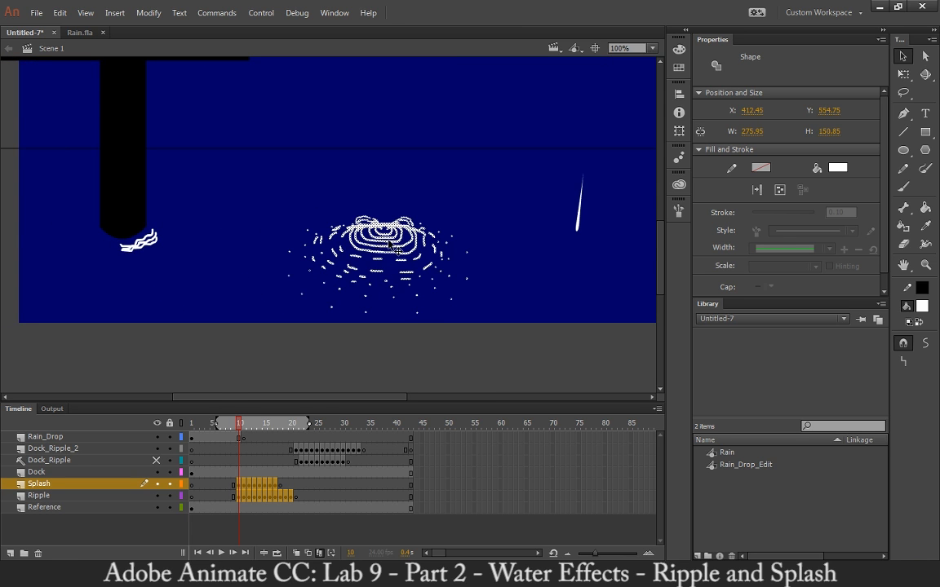
{"action": "left_click_drag", "start_coordinate": [389, 245], "coordinate": [261, 244]}
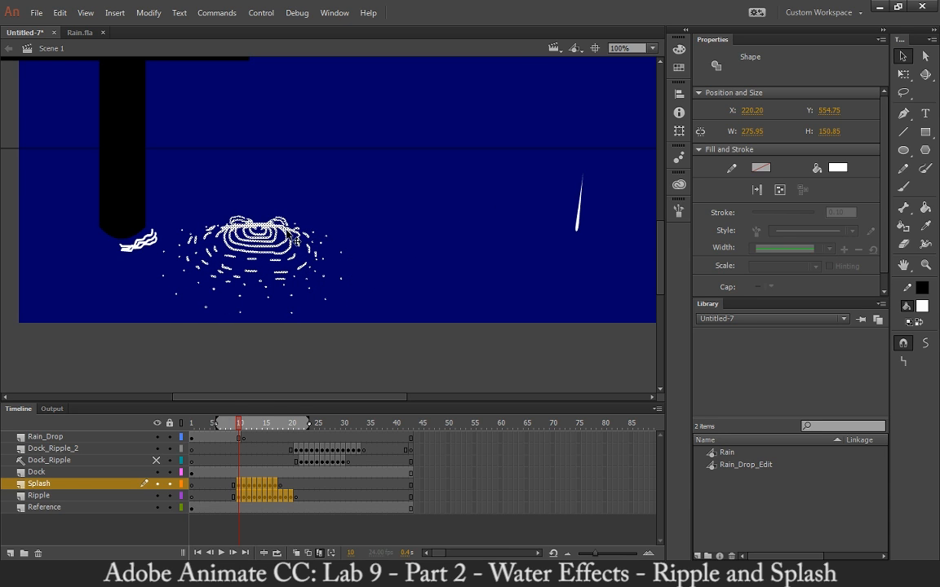
{"action": "left_click_drag", "start_coordinate": [296, 236], "coordinate": [343, 251]}
{"action": "left_click", "coordinate": [580, 217]}
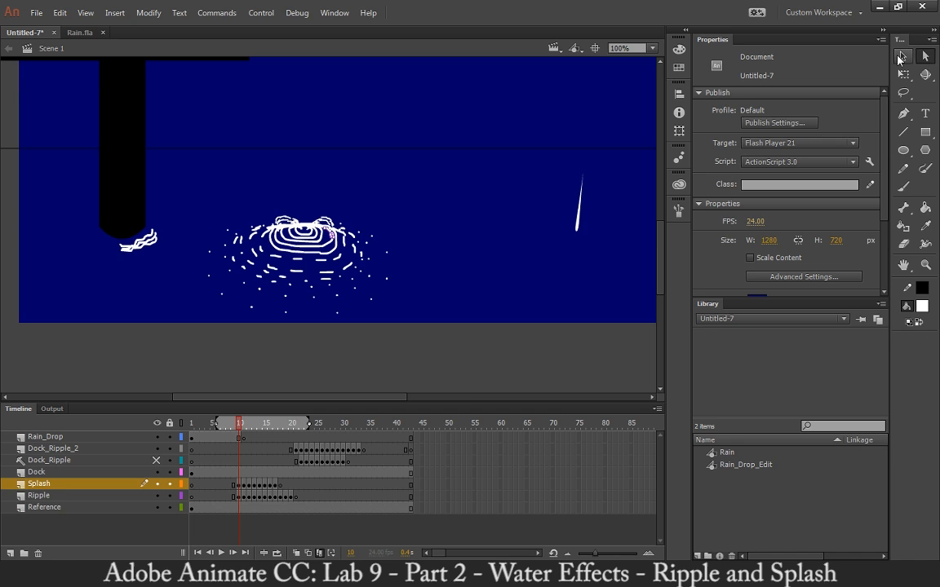
{"action": "left_click", "coordinate": [319, 554]}
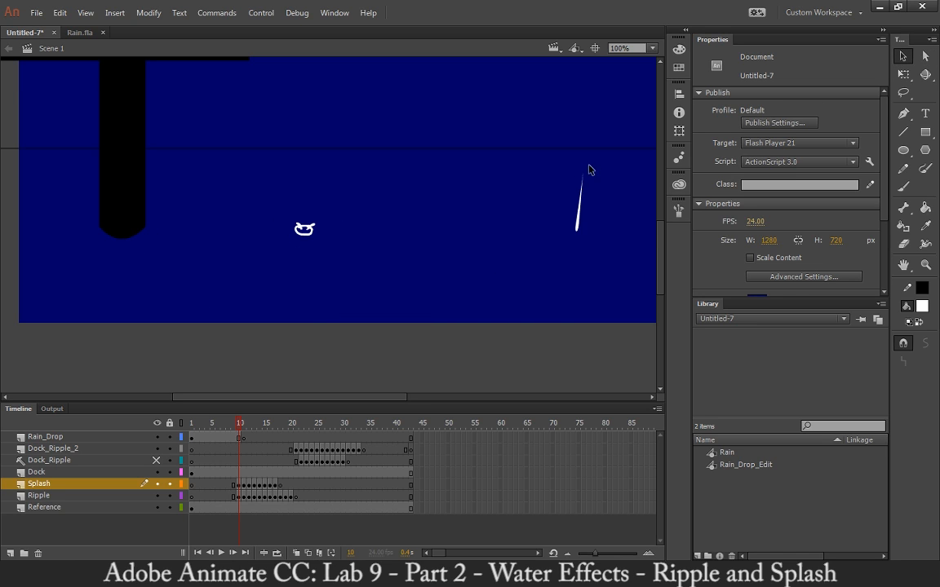
Step: Move the raindrop on Rain_Drop onto the center of the splash at frame 10, and test the movie
{"action": "left_click_drag", "start_coordinate": [581, 211], "coordinate": [314, 233]}
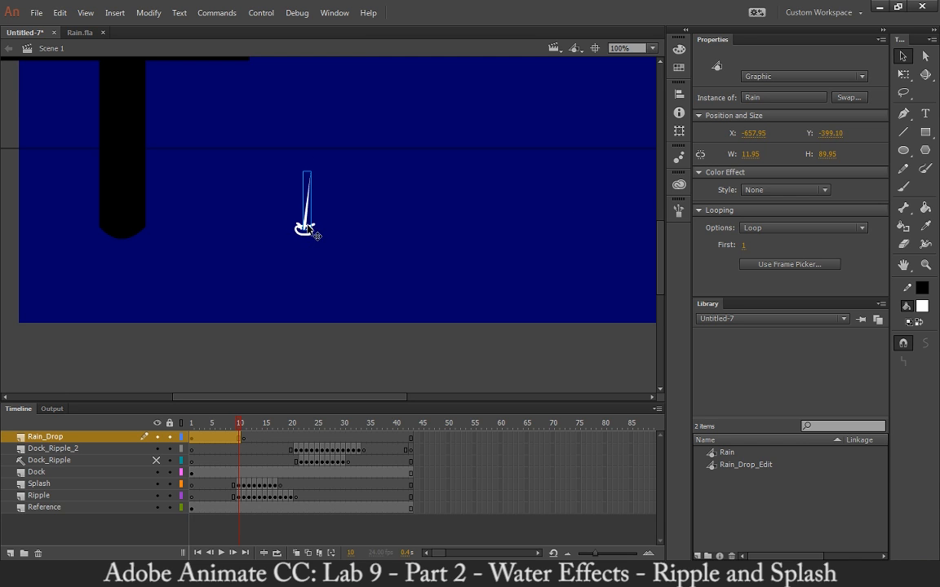
{"action": "key", "text": "ctrl+Return"}
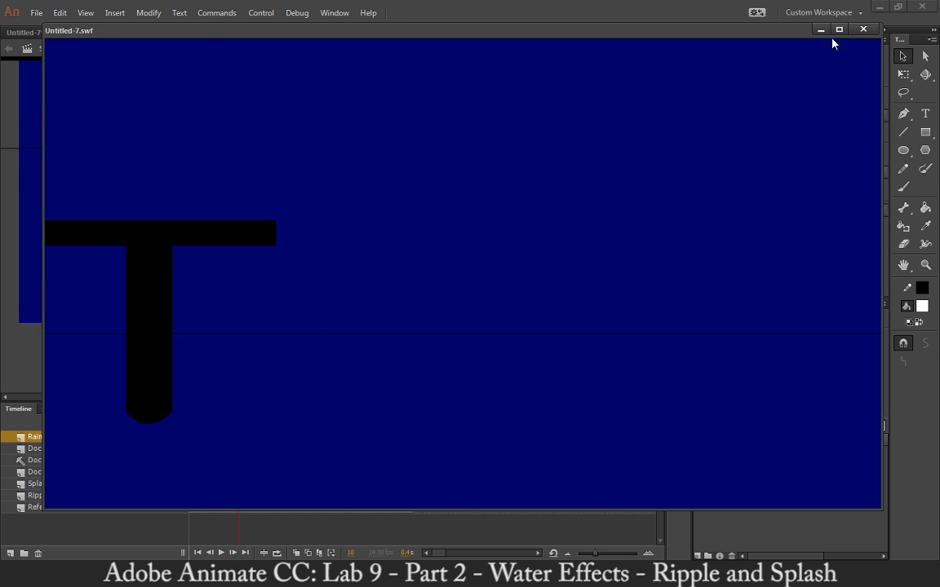
{"action": "key", "text": "ctrl+w"}
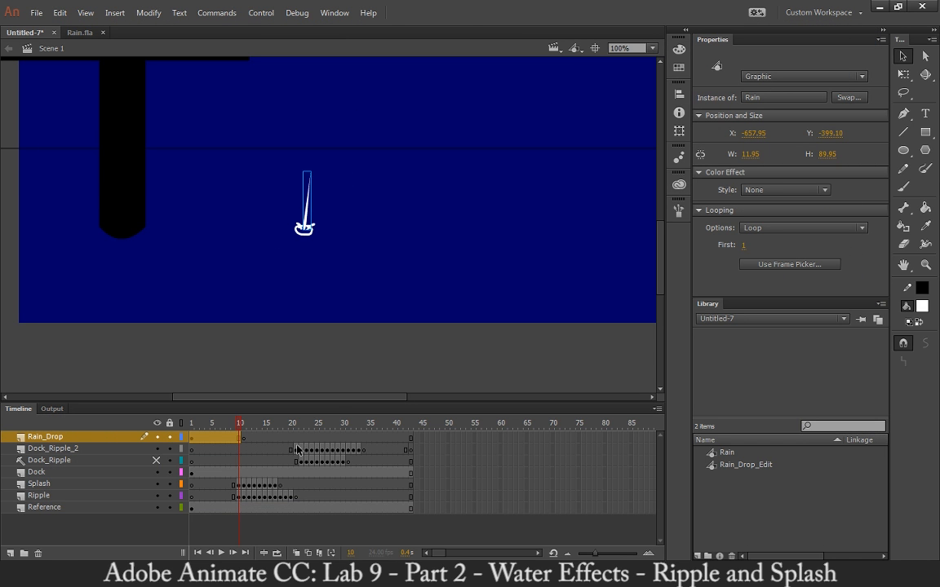
Step: Move Dock_Ripple_2's painted keyframes 21 to 33 back to start at frame 19
{"action": "left_click_drag", "start_coordinate": [296, 449], "coordinate": [334, 451]}
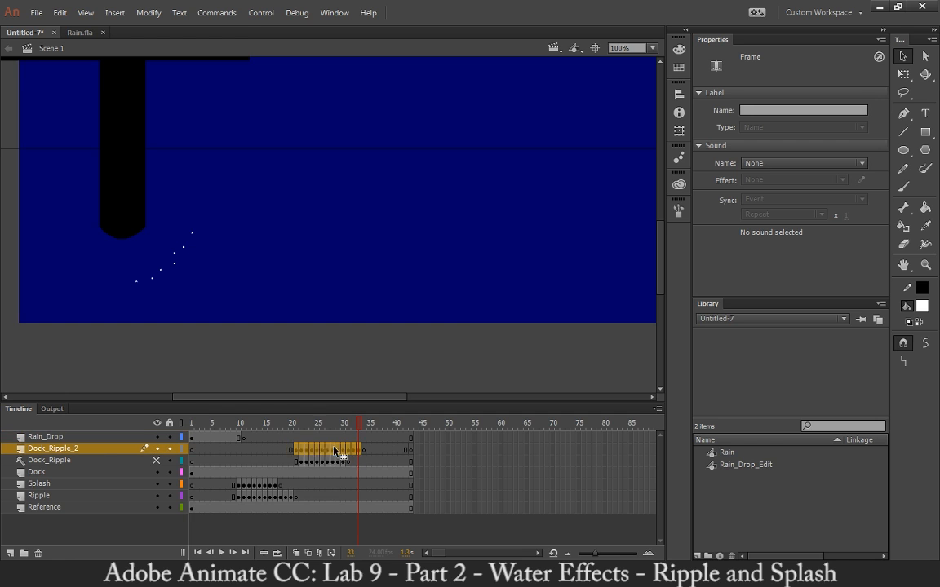
{"action": "left_click", "coordinate": [285, 420]}
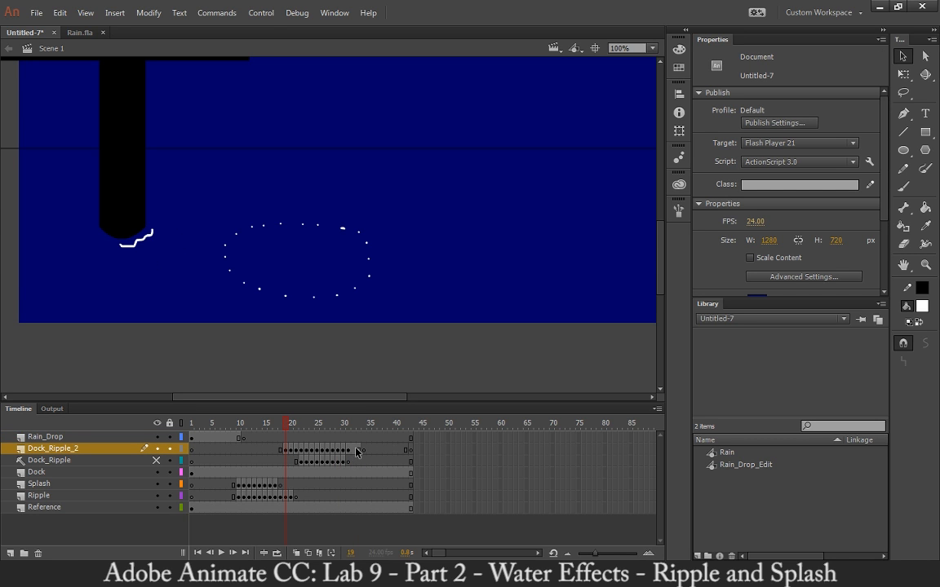
Step: Move Dock_Ripple_2's painted keyframes back to start at frame 15 with their trailing blank keyframe at frame 28, and test the movie
{"action": "left_click_drag", "start_coordinate": [349, 451], "coordinate": [265, 448]}
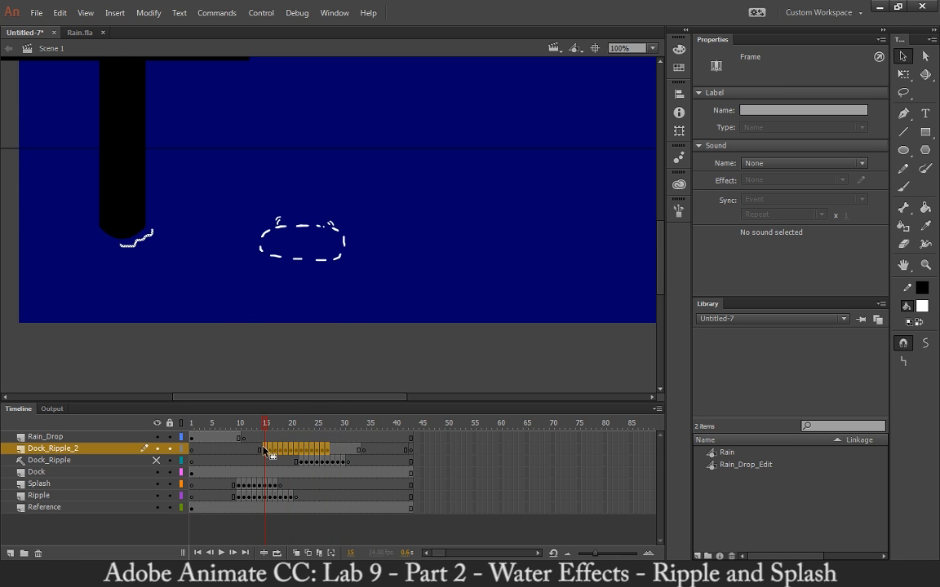
{"action": "left_click", "coordinate": [332, 449]}
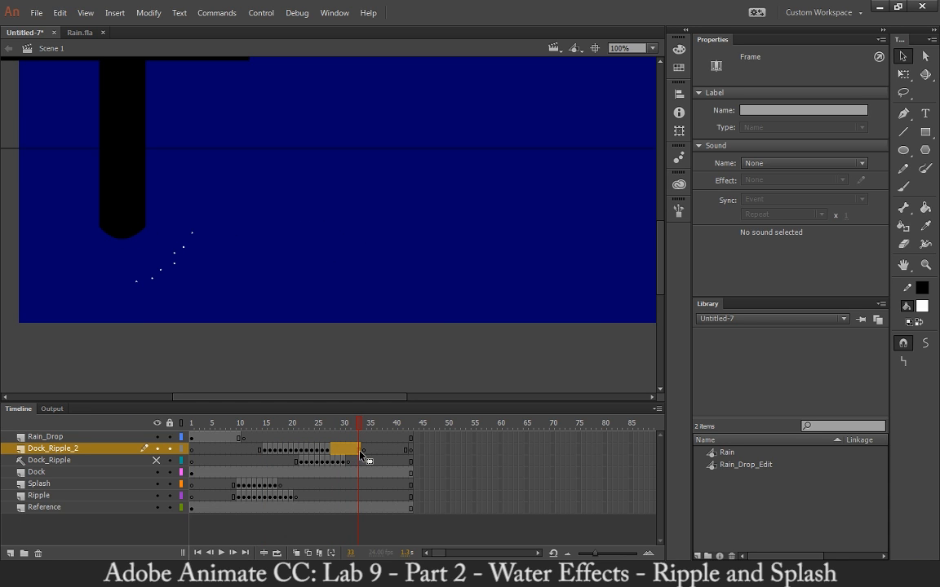
{"action": "left_click_drag", "start_coordinate": [363, 454], "coordinate": [333, 452]}
{"action": "key", "text": "ctrl+Return"}
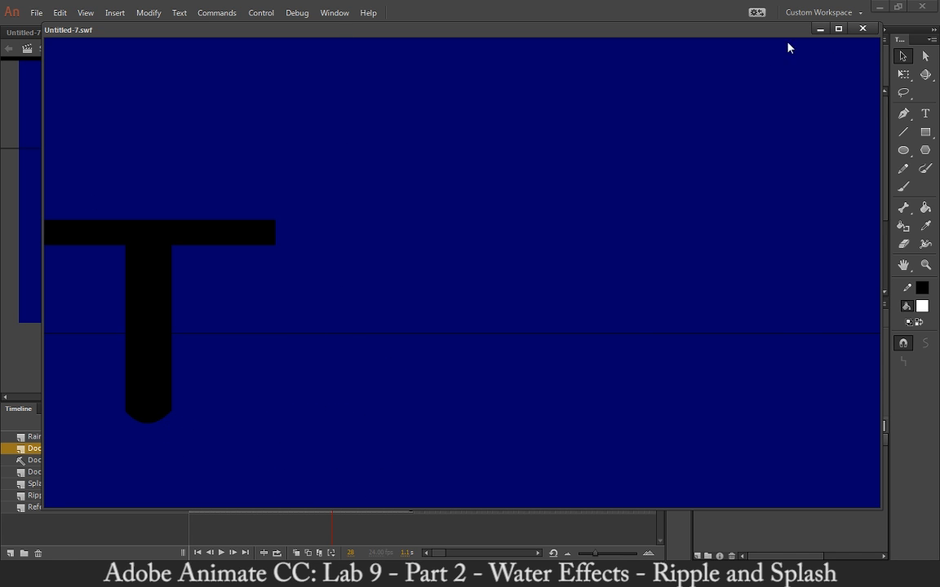
{"action": "left_click", "coordinate": [862, 29]}
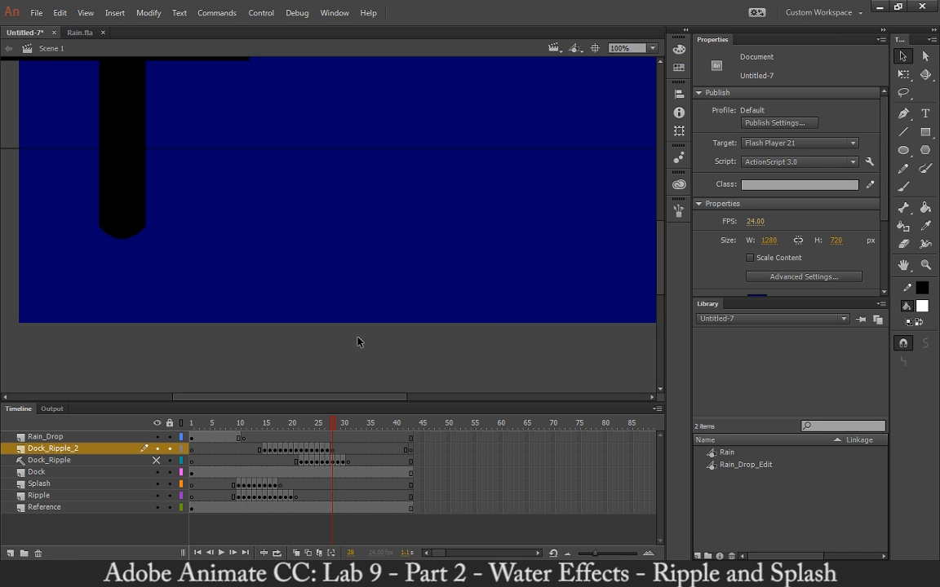
Step: Preview the Rain_Drop_Edit symbol in the library with the whole stage in view at 50%
{"action": "key", "text": "ctrl+minus"}
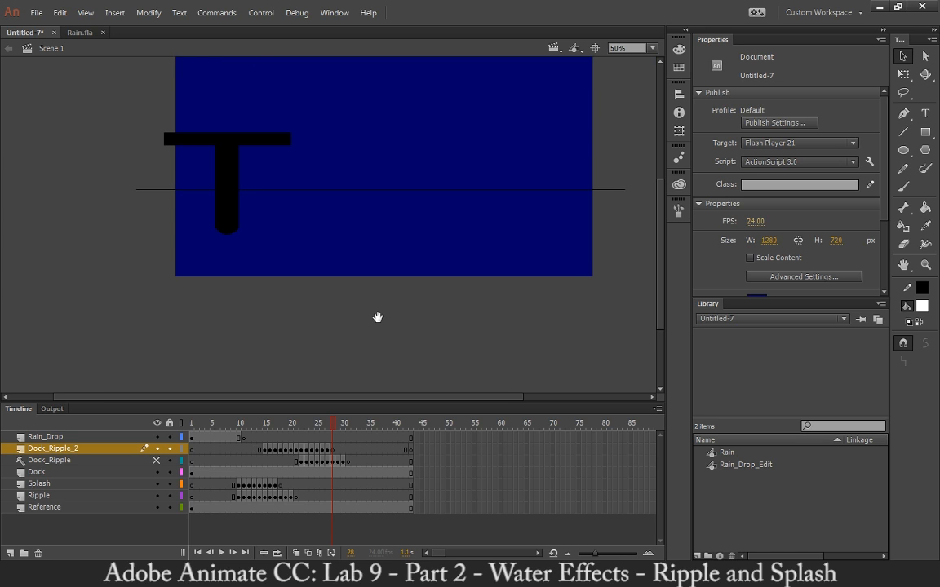
{"action": "left_click_drag", "start_coordinate": [378, 318], "coordinate": [342, 384]}
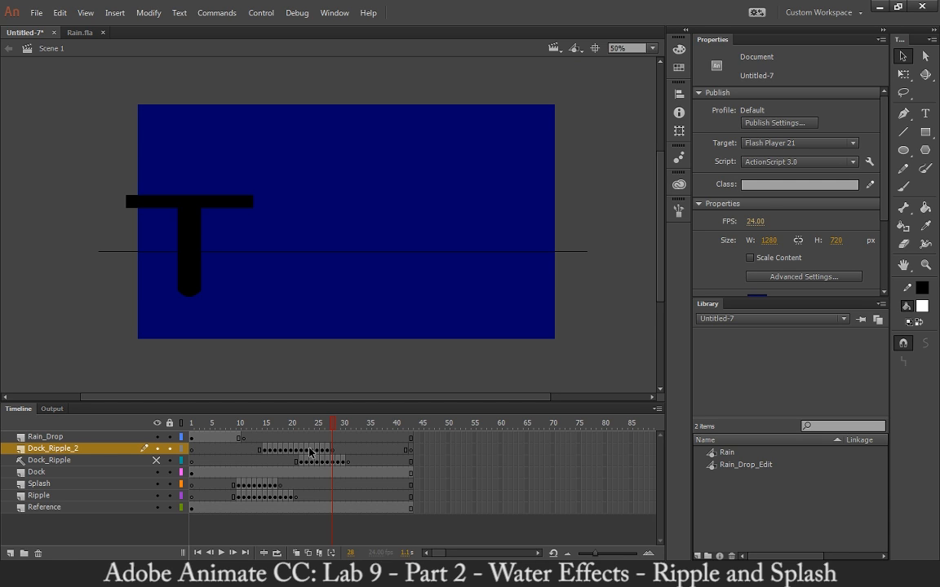
{"action": "left_click", "coordinate": [746, 465]}
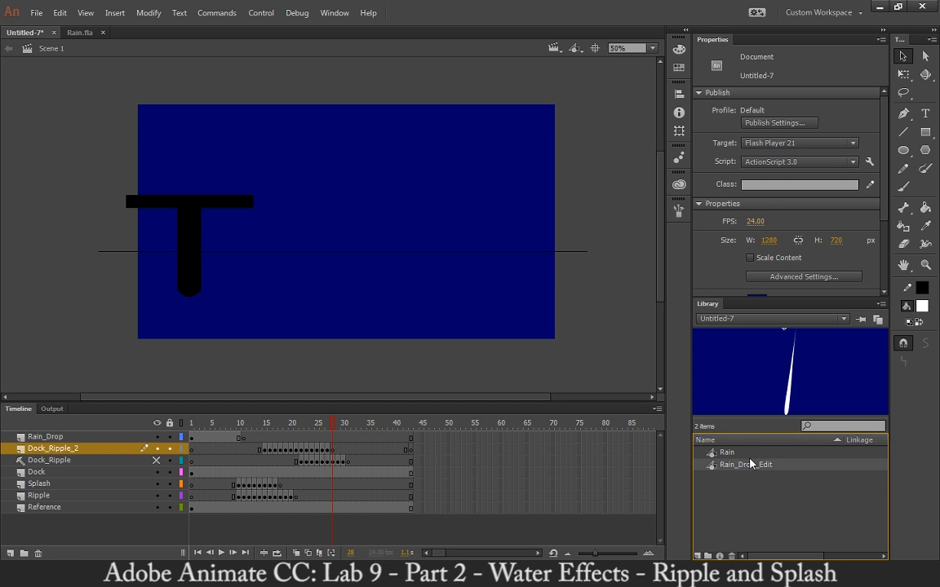